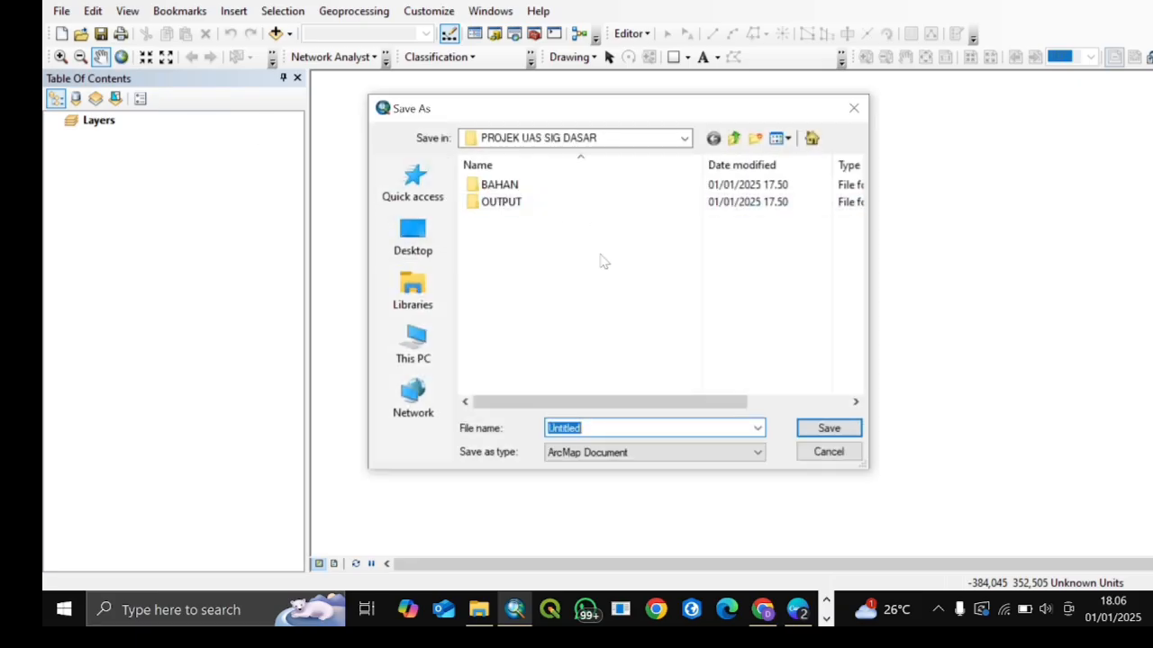
# Step: Save the map document as PROJEK UAS SIG DASAR in the PROJEK UAS SIG DASAR folder
pyautogui.click(685, 137)
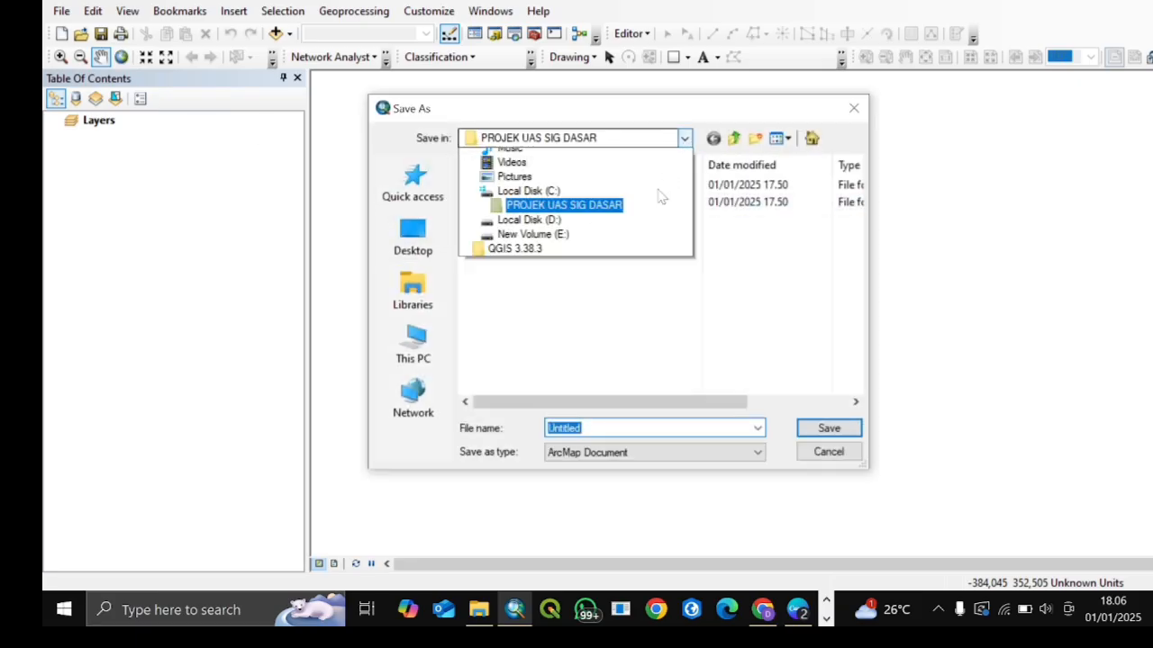
pyautogui.click(564, 386)
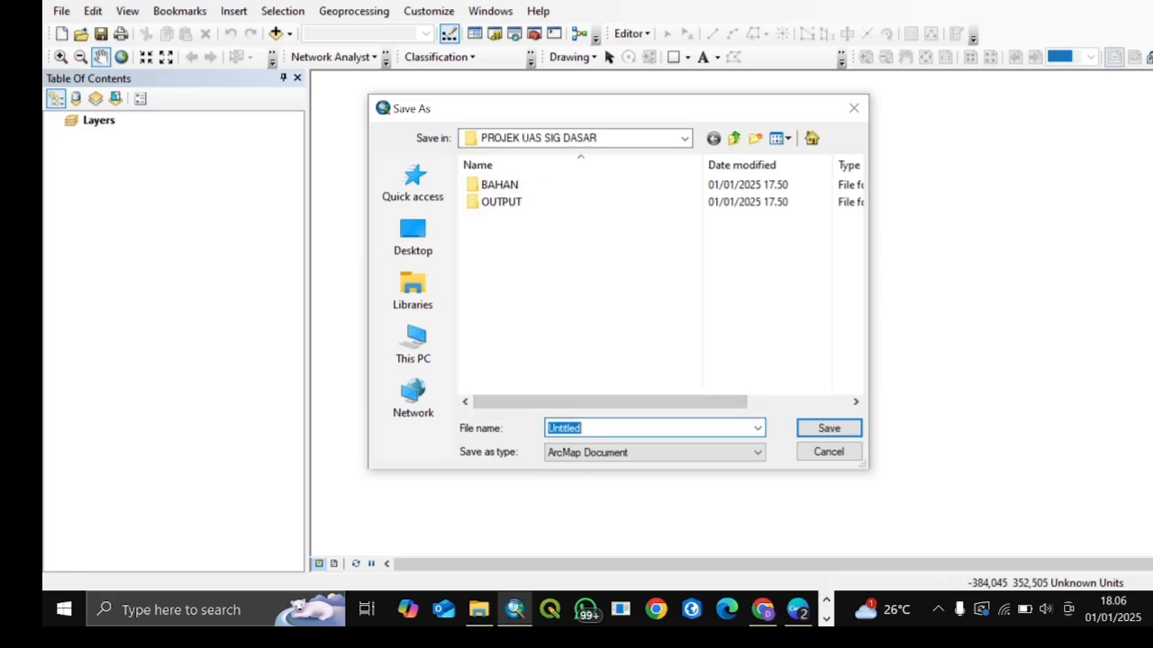
pyautogui.write('PROJEK UAS SIG')
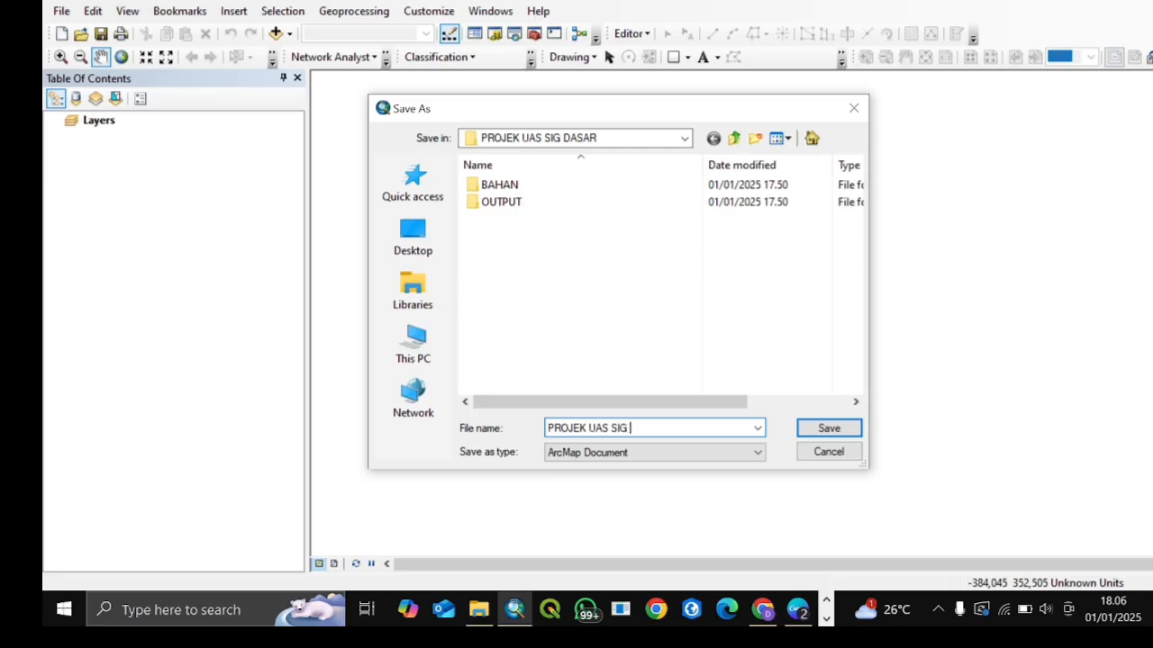
pyautogui.write(' DASAR')
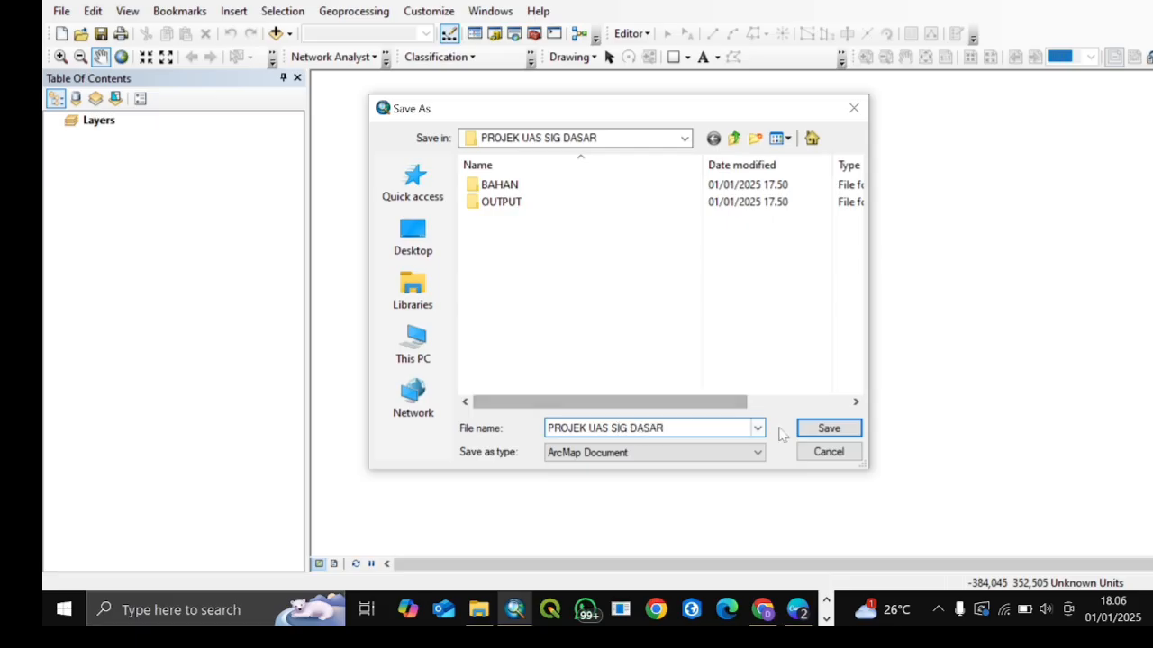
pyautogui.click(808, 428)
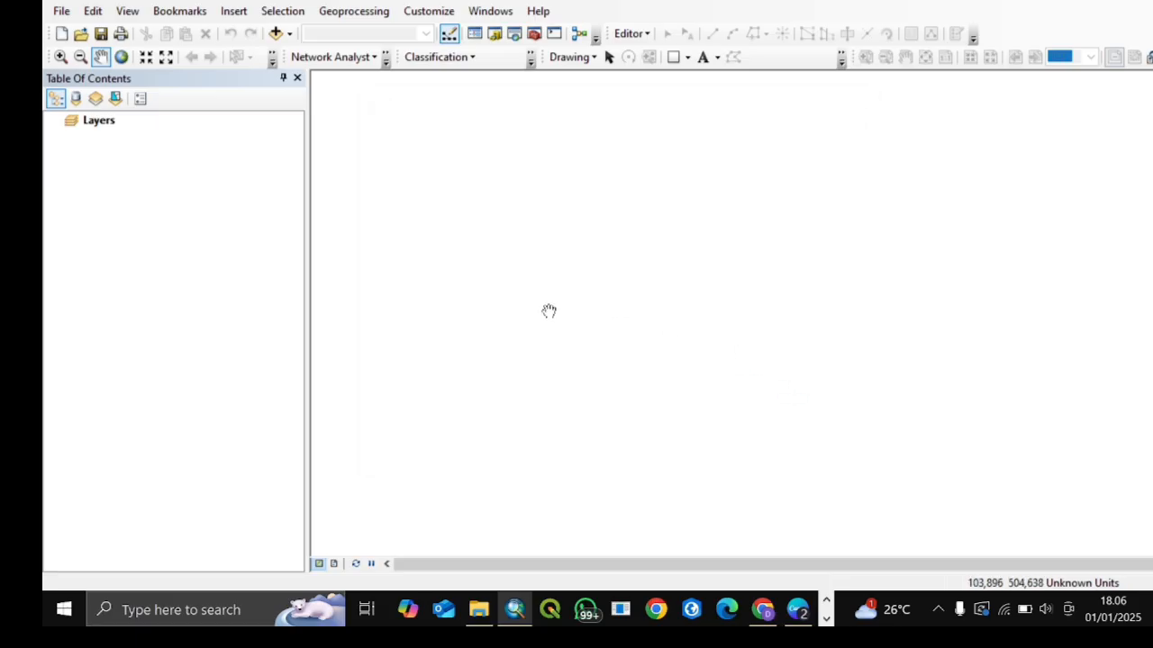
# Step: Set the Layers data frame's coordinate system to WGS 1984 UTM Zone 49S
pyautogui.click(106, 125)
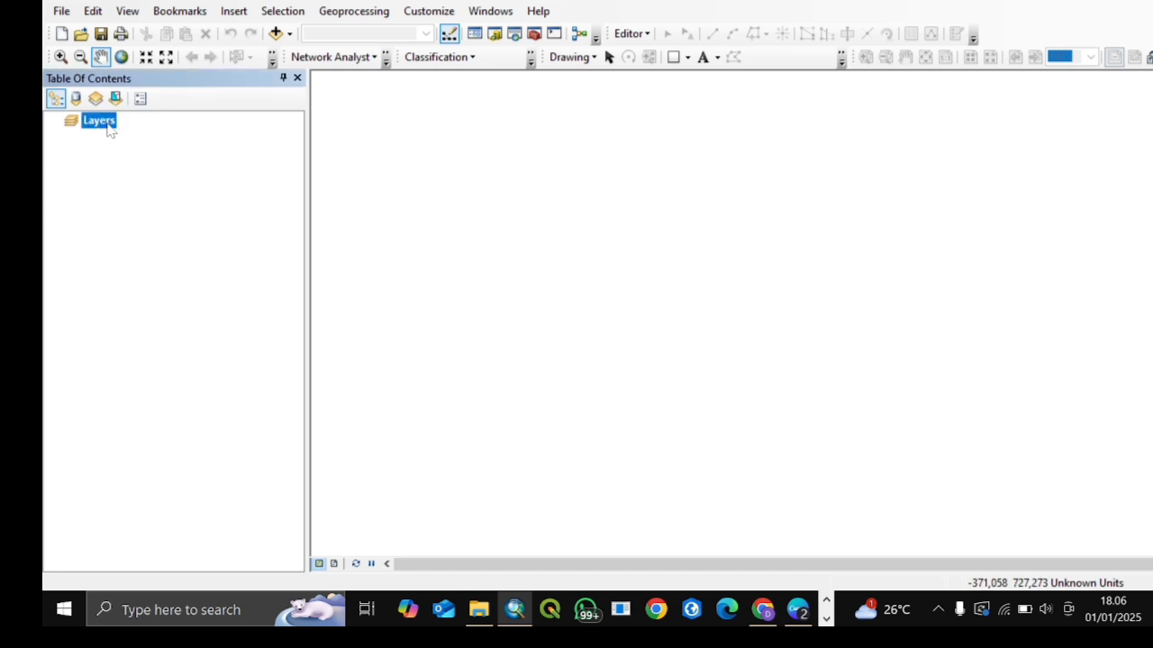
pyautogui.rightClick(108, 128)
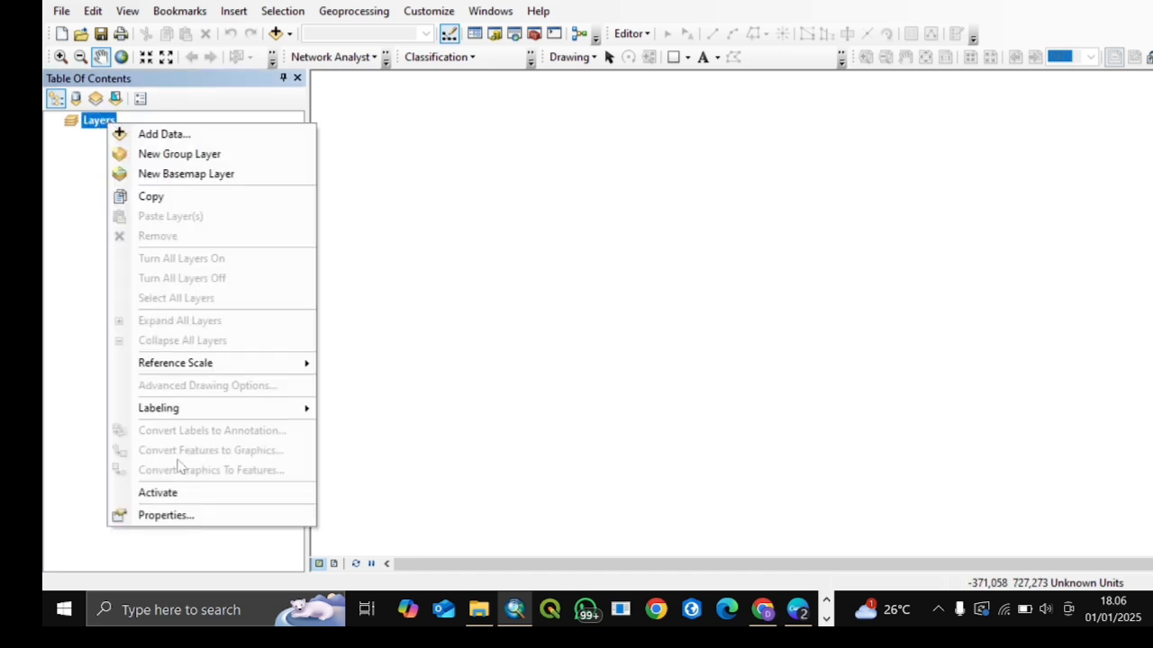
pyautogui.click(171, 514)
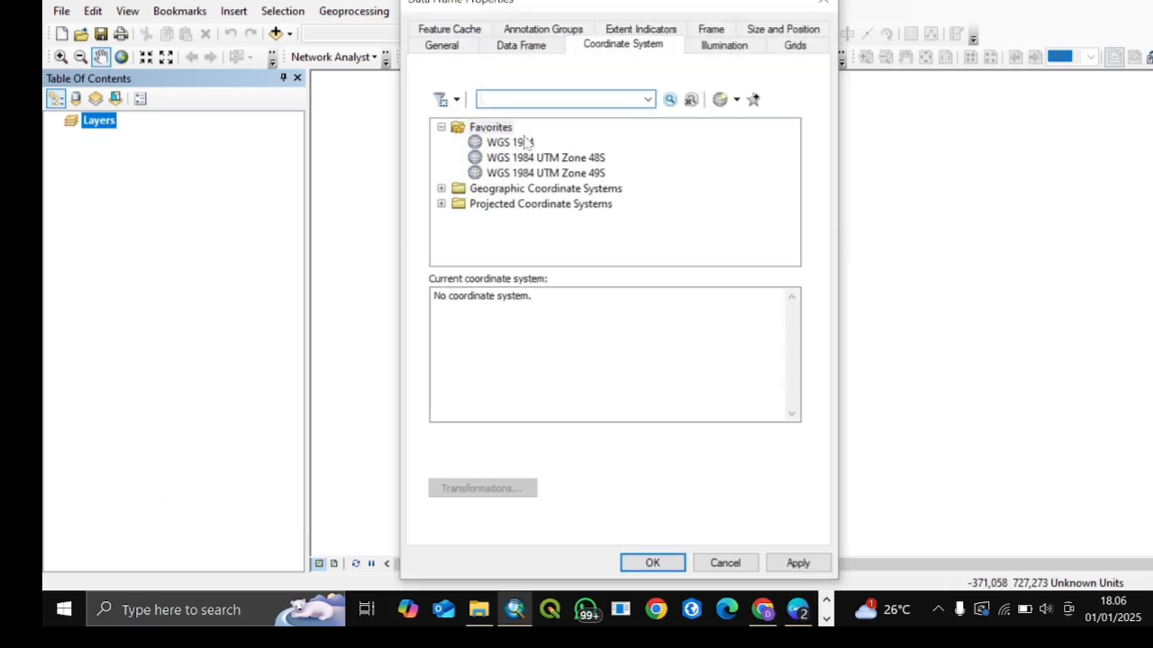
pyautogui.click(581, 176)
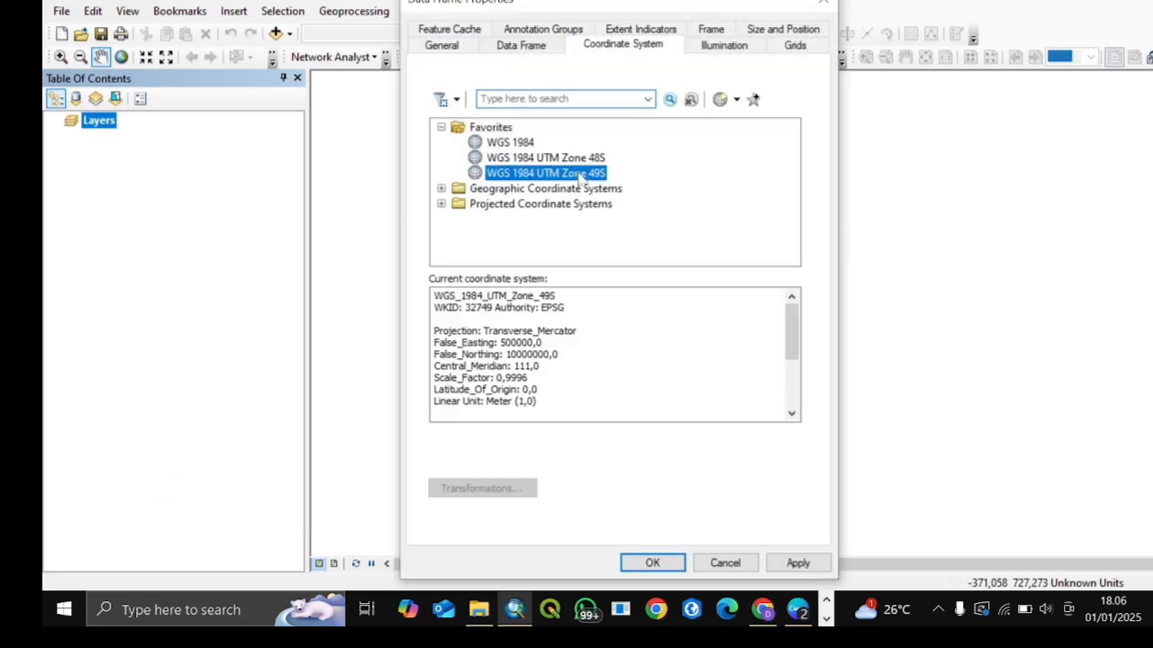
pyautogui.click(652, 563)
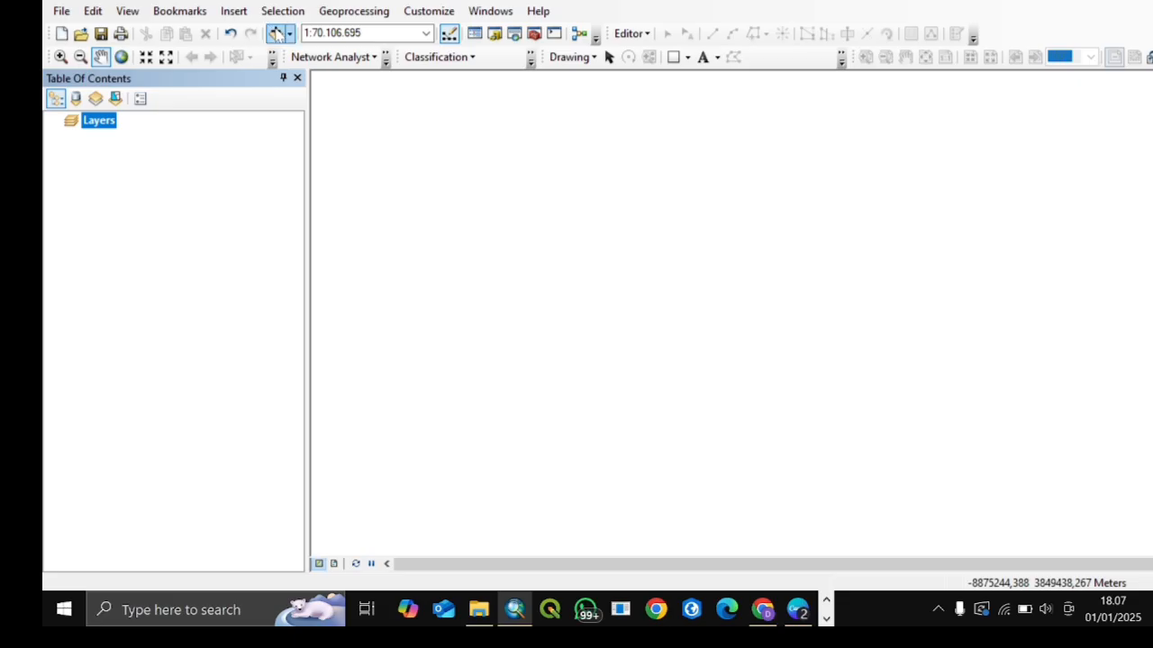
# Step: Start adding data and browse to the C:\PROJEK UAS SIG DASAR folder connection
pyautogui.click(276, 33)
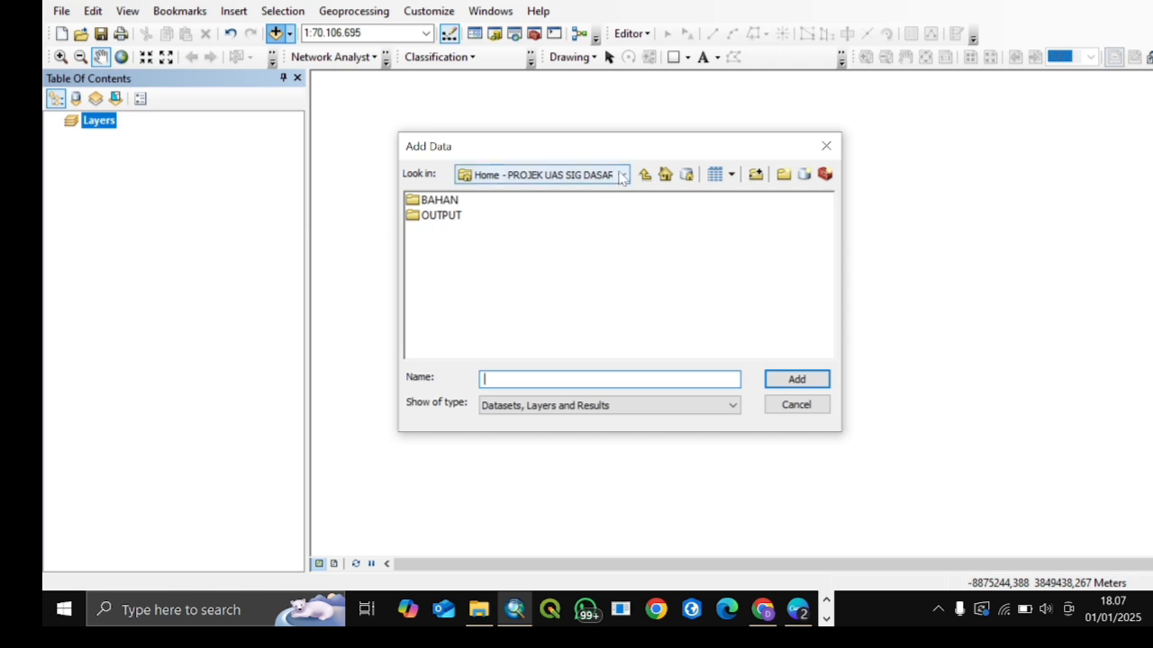
pyautogui.click(622, 176)
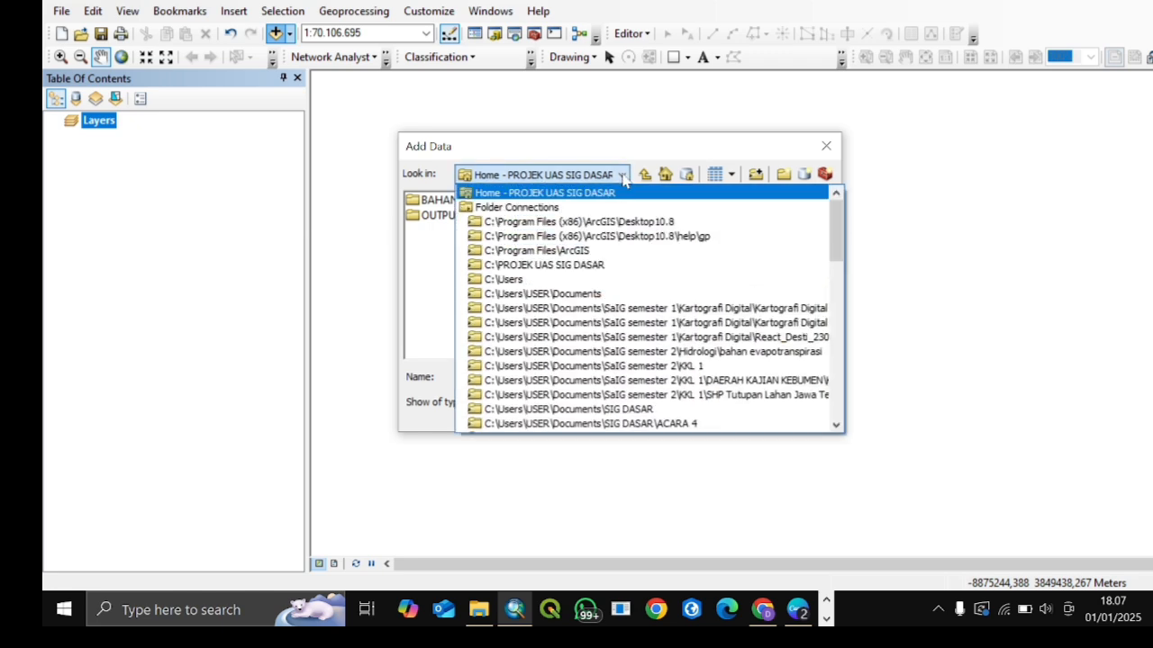
pyautogui.click(621, 265)
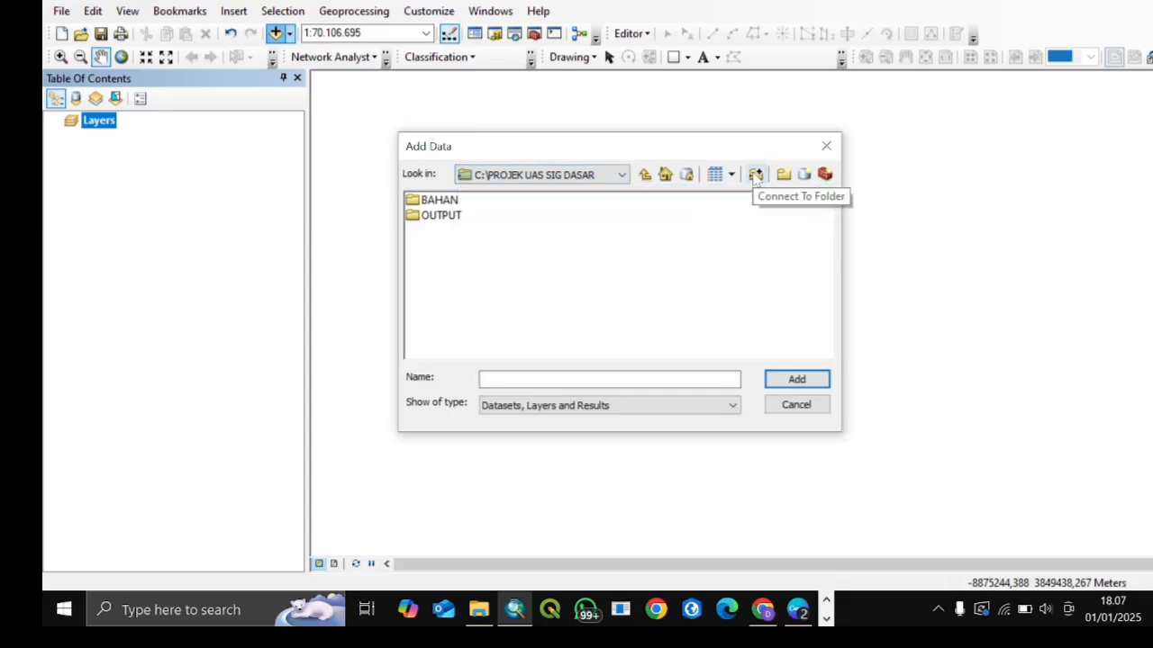
pyautogui.click(754, 175)
pyautogui.click(550, 267)
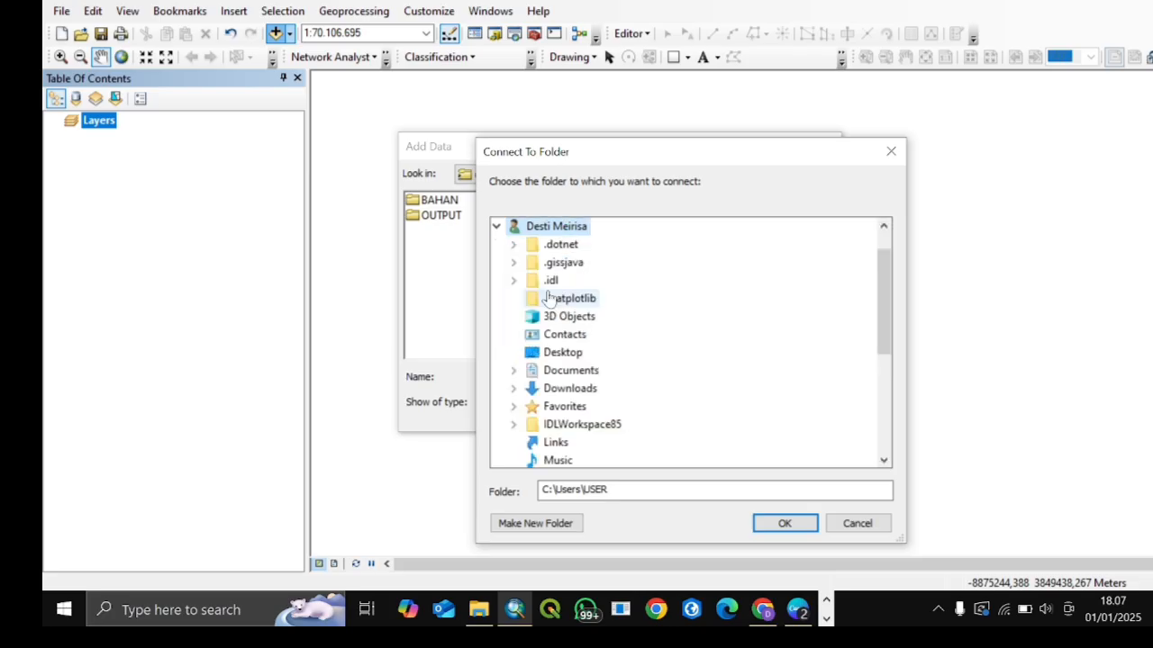
pyautogui.scroll(-3, 563, 423)
pyautogui.scroll(3, 570, 378)
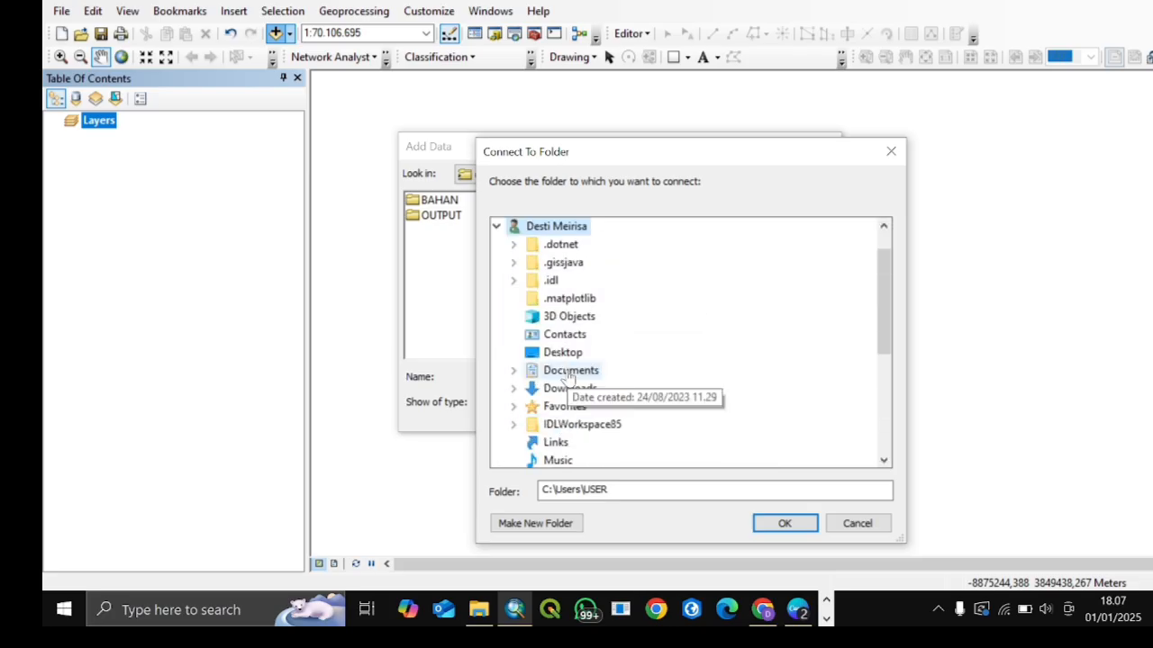
pyautogui.scroll(-4, 571, 378)
pyautogui.scroll(5, 571, 368)
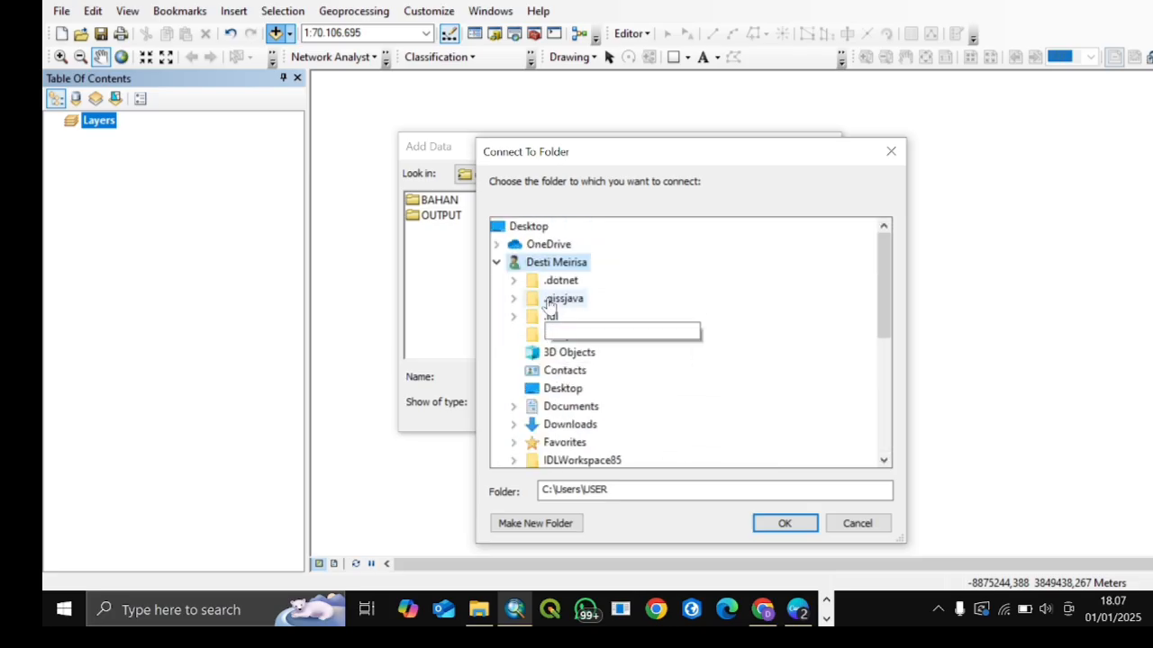
pyautogui.scroll(-1, 577, 365)
pyautogui.scroll(1, 579, 369)
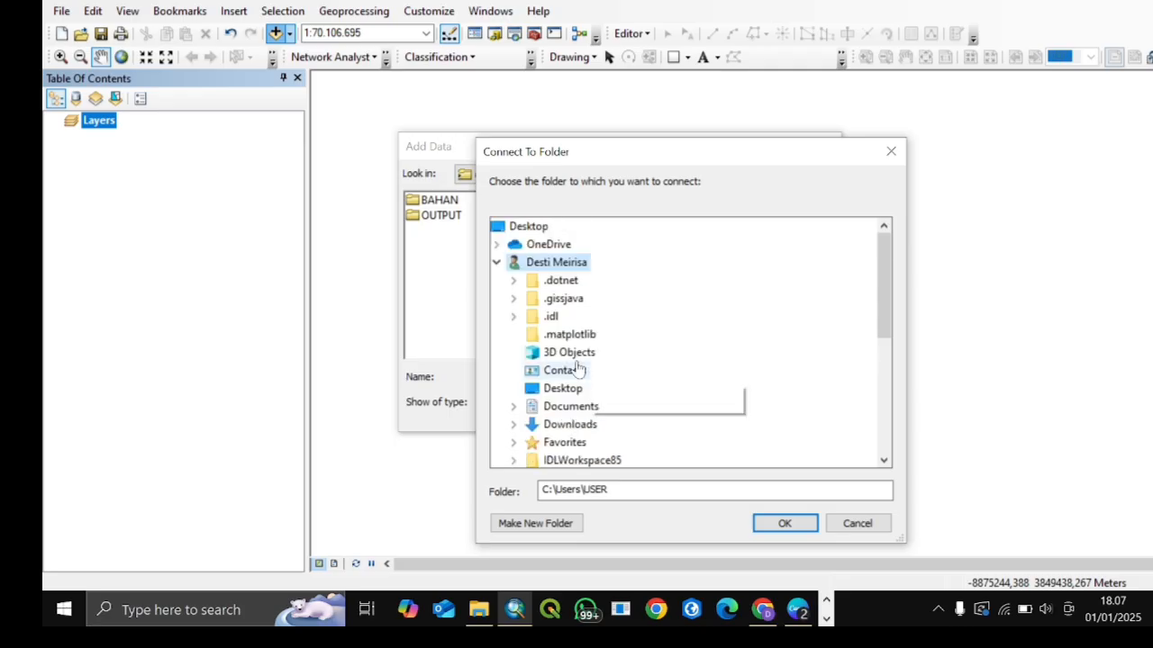
pyautogui.click(498, 263)
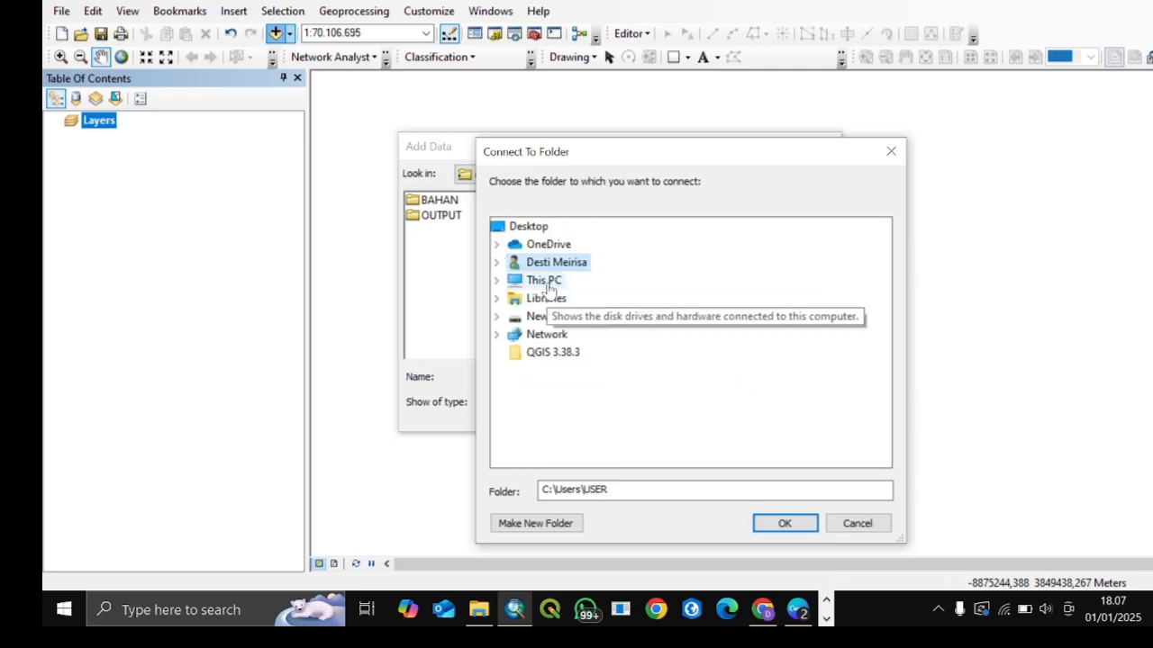
pyautogui.doubleClick(548, 282)
pyautogui.scroll(-1, 591, 324)
pyautogui.doubleClick(590, 333)
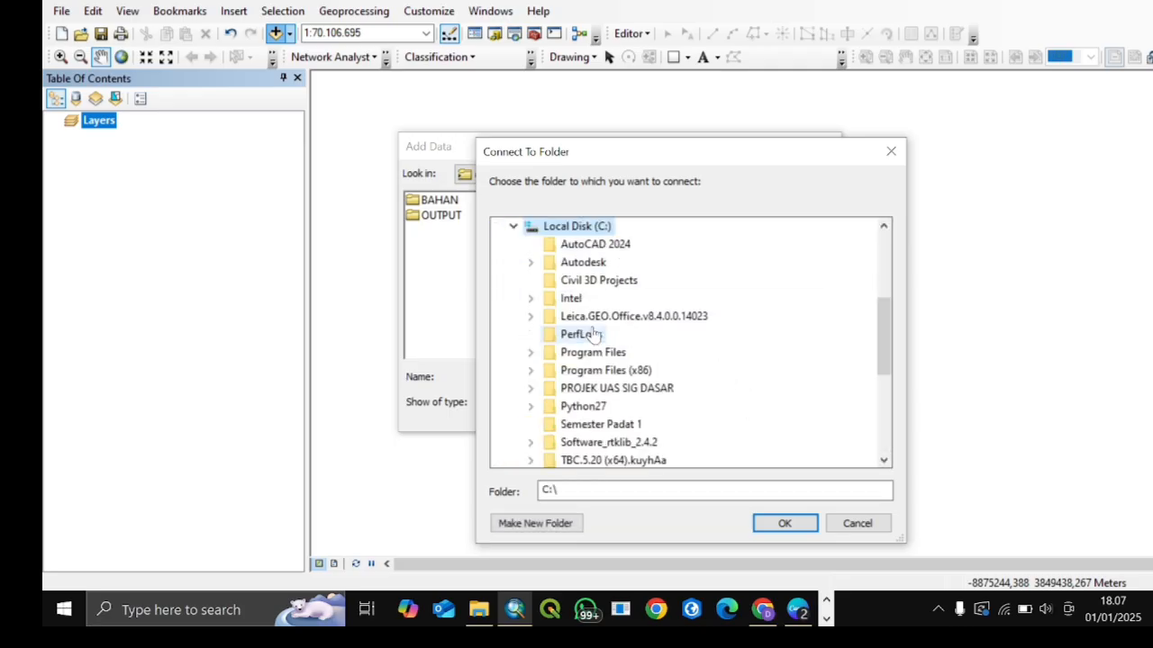
pyautogui.scroll(-2, 594, 338)
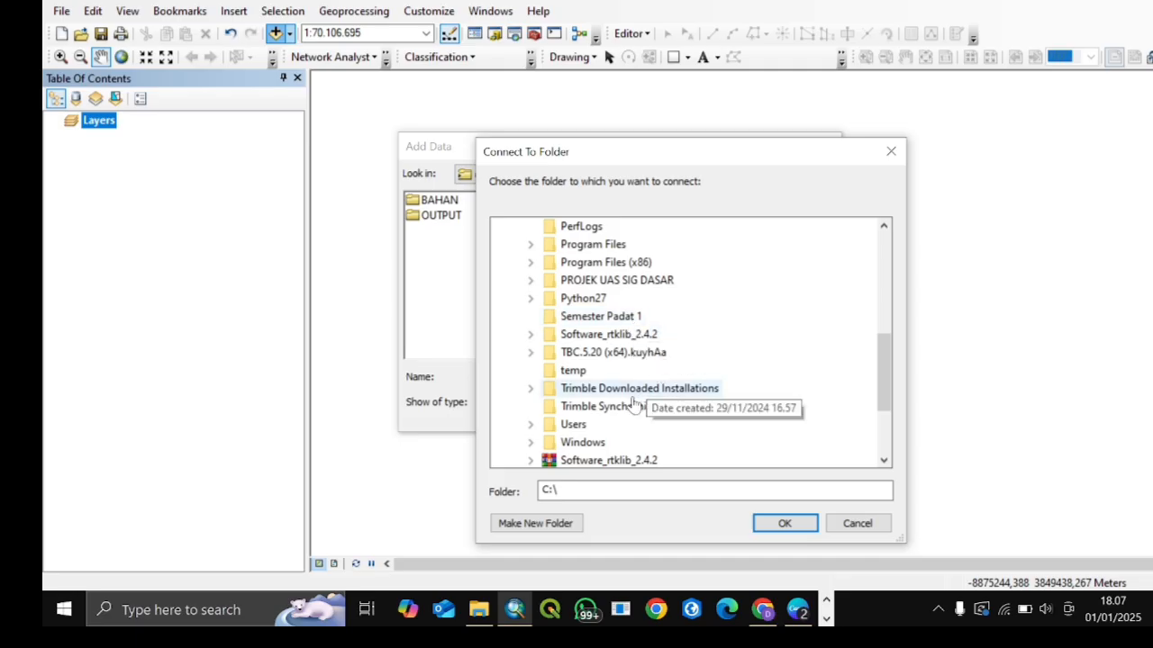
pyautogui.doubleClick(628, 283)
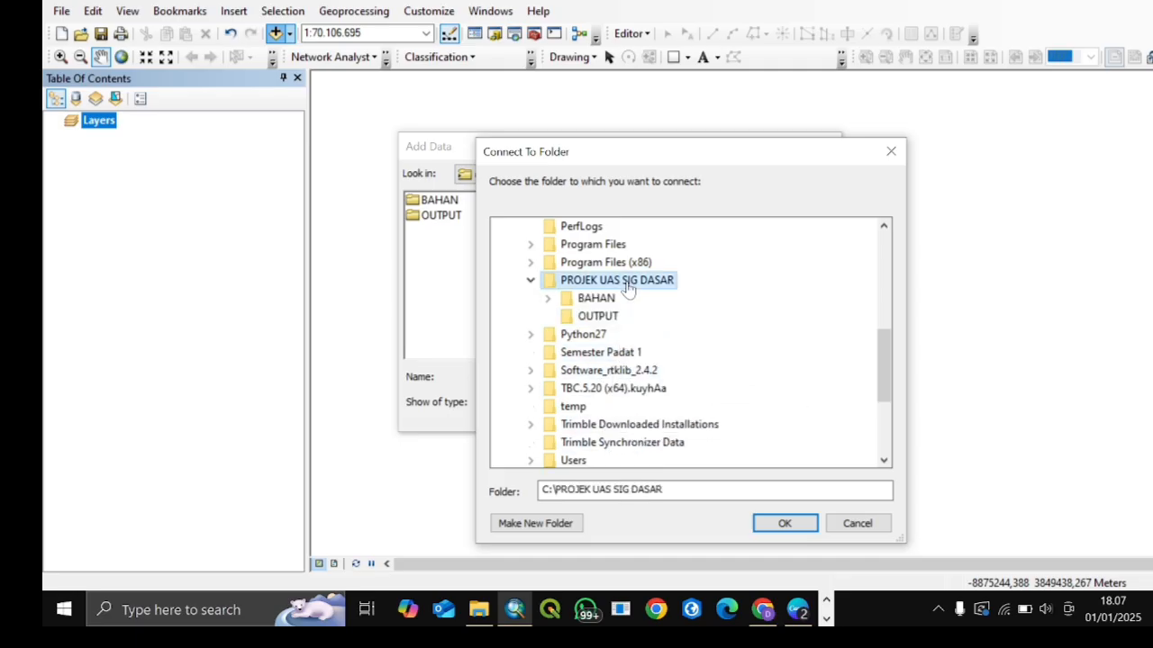
pyautogui.click(892, 154)
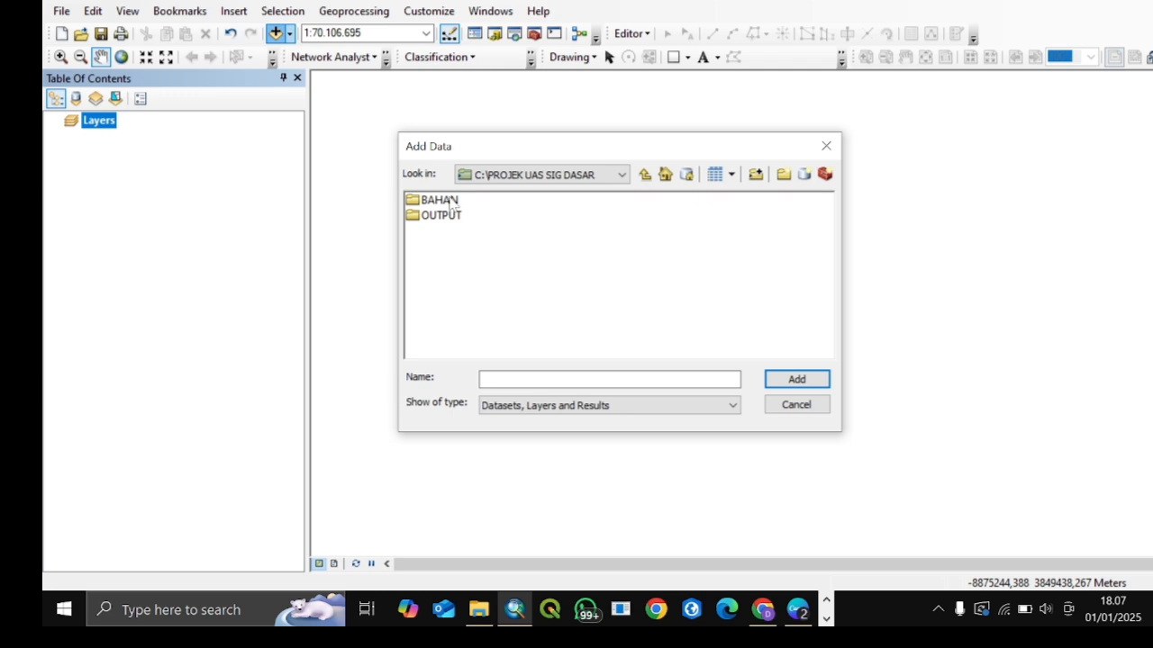
# Step: Add idn_land_cover.shp from the Landcover 2017 folder inside BAHAN to the map
pyautogui.doubleClick(450, 202)
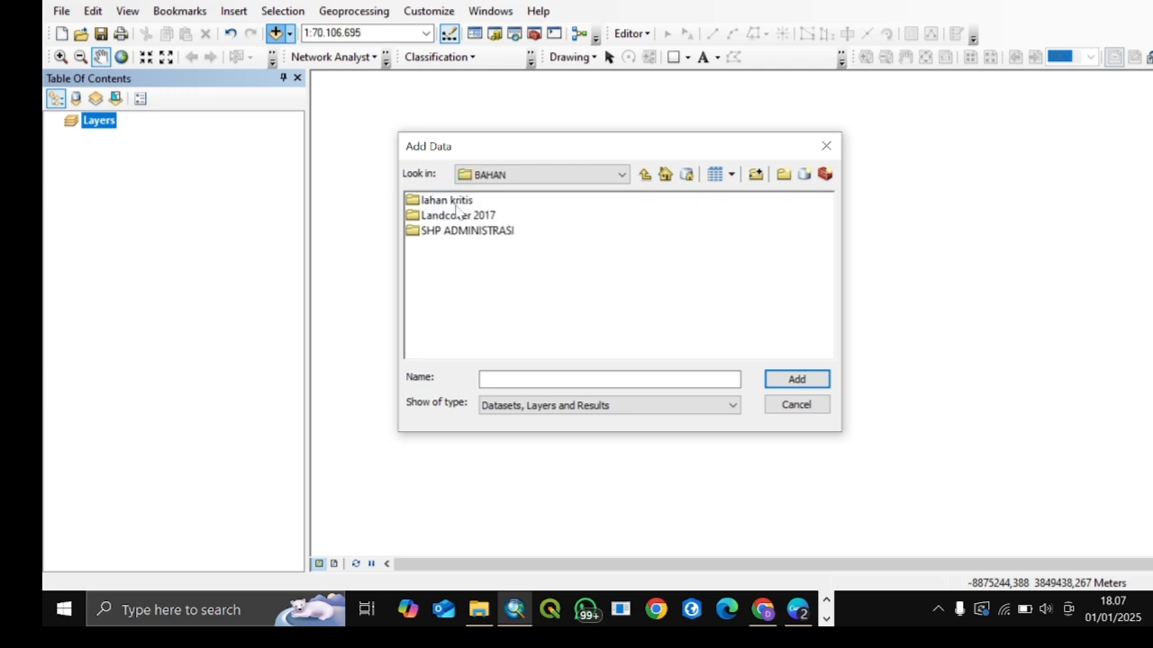
pyautogui.doubleClick(461, 216)
pyautogui.doubleClick(467, 201)
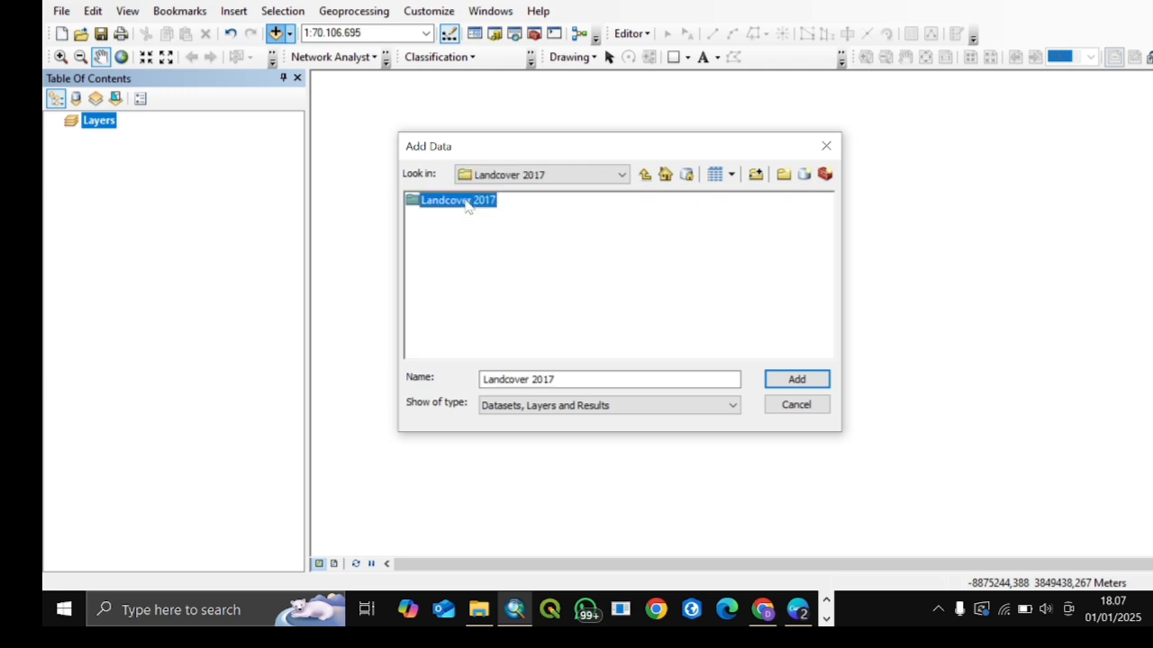
pyautogui.click(467, 201)
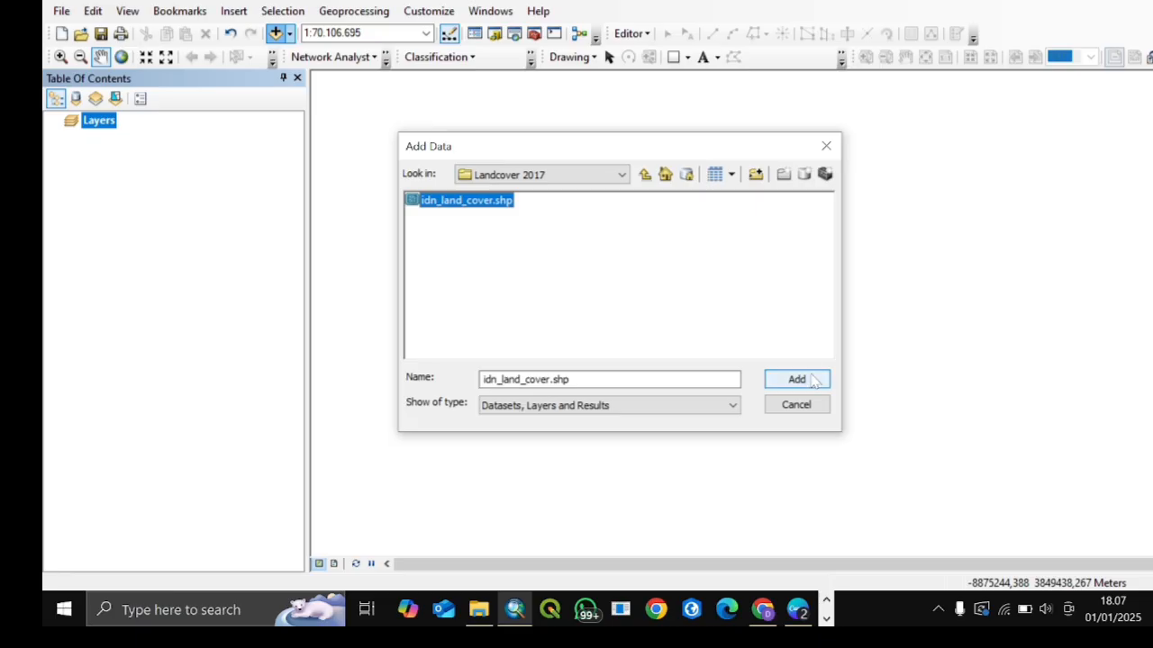
pyautogui.click(813, 380)
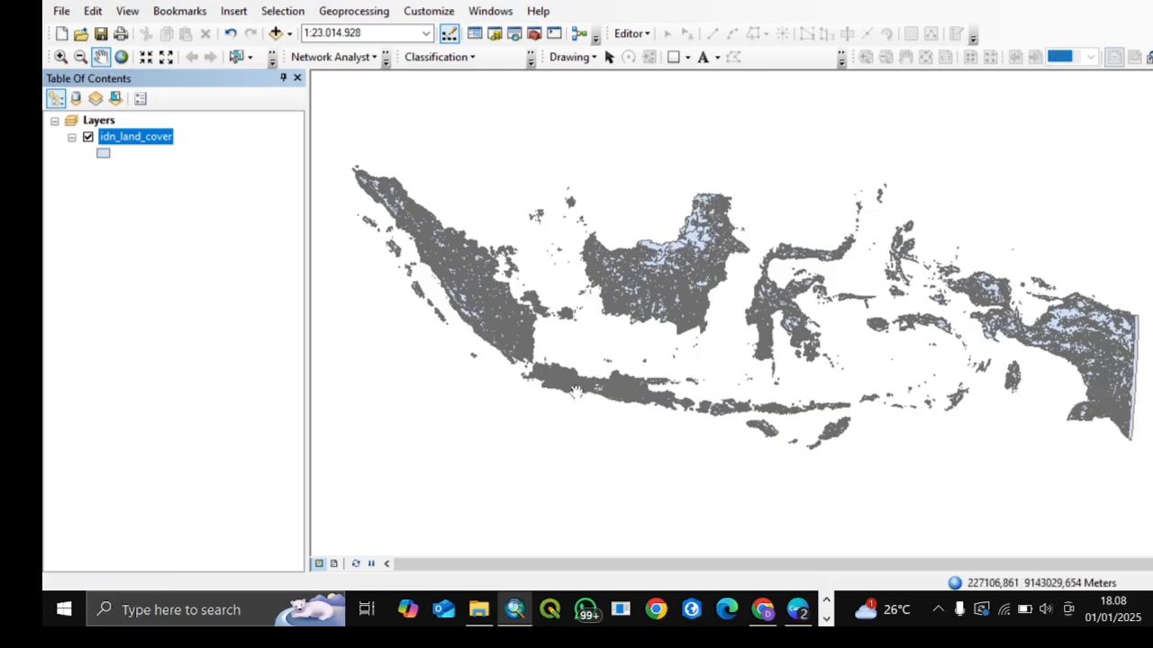
# Step: Examine the land cover polygons across Java at a scale of 1:2.500.000
pyautogui.scroll(-5, 579, 381)
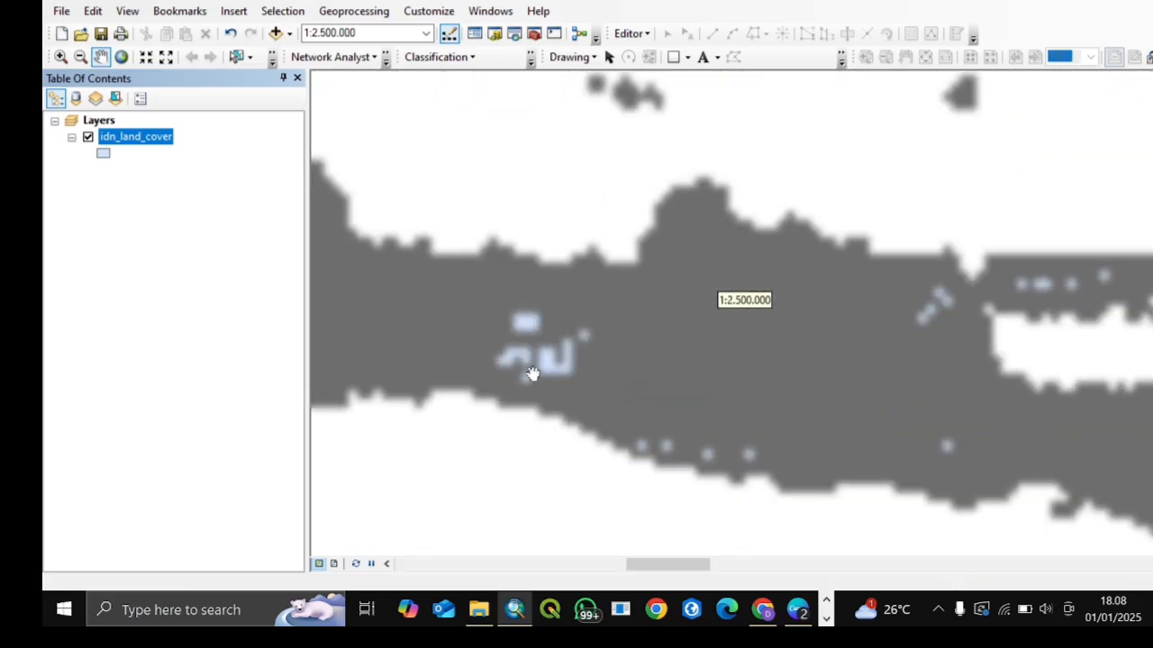
pyautogui.moveTo(574, 333); pyautogui.dragTo(583, 343)
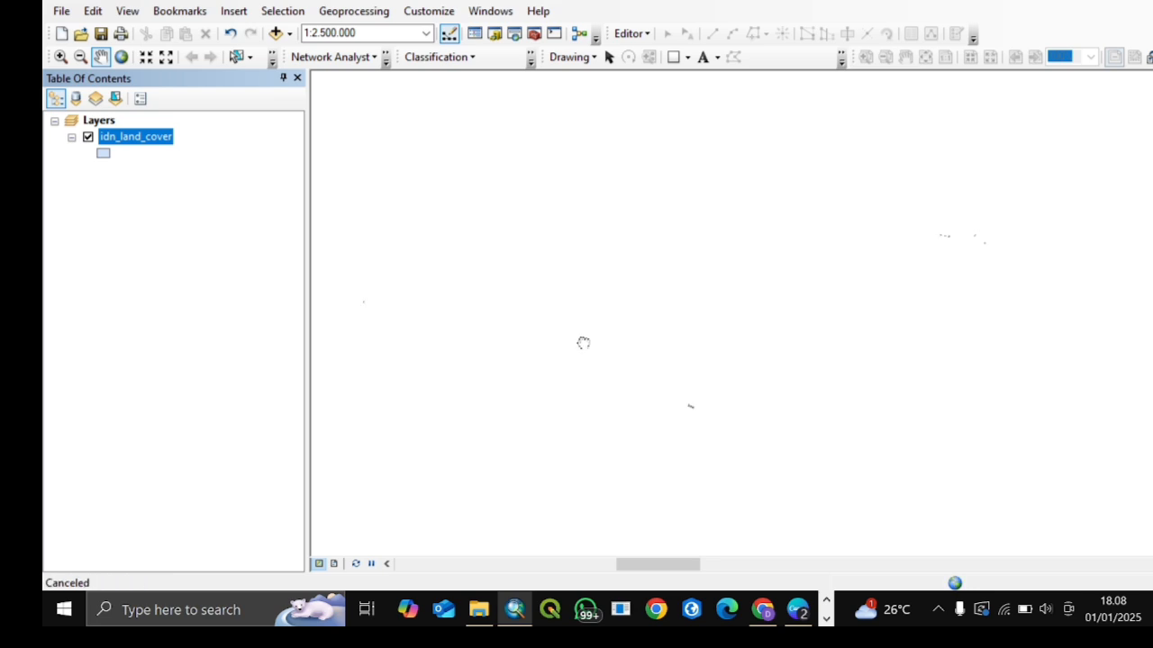
pyautogui.moveTo(623, 380); pyautogui.dragTo(621, 379)
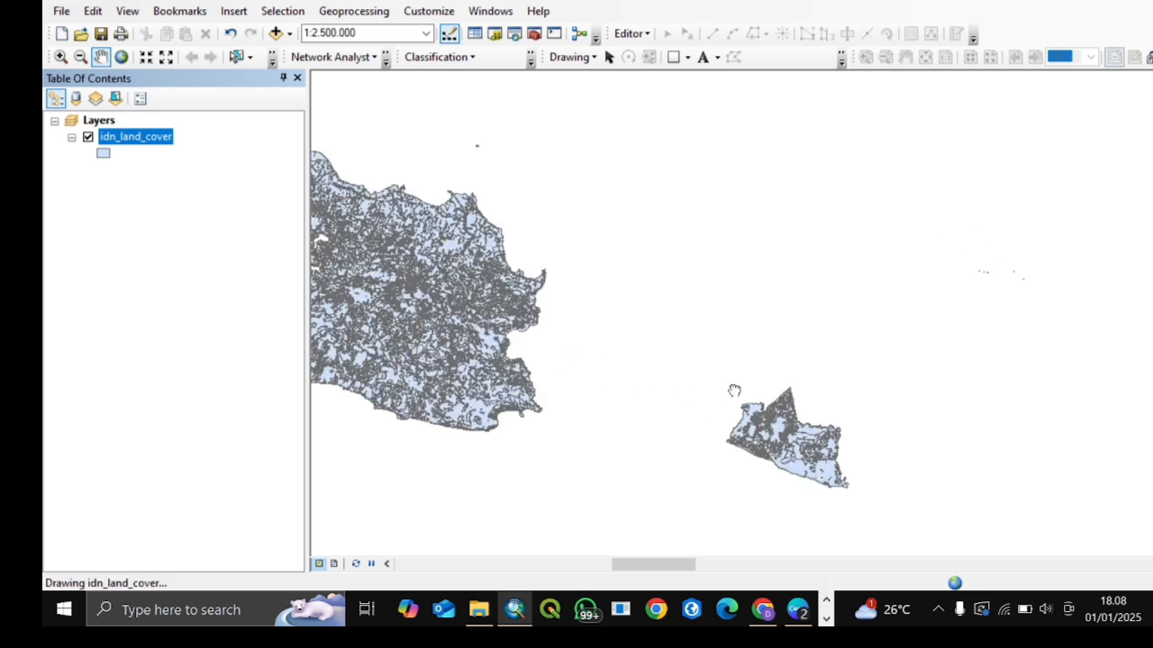
pyautogui.click(699, 388)
pyautogui.moveTo(795, 394); pyautogui.dragTo(757, 369)
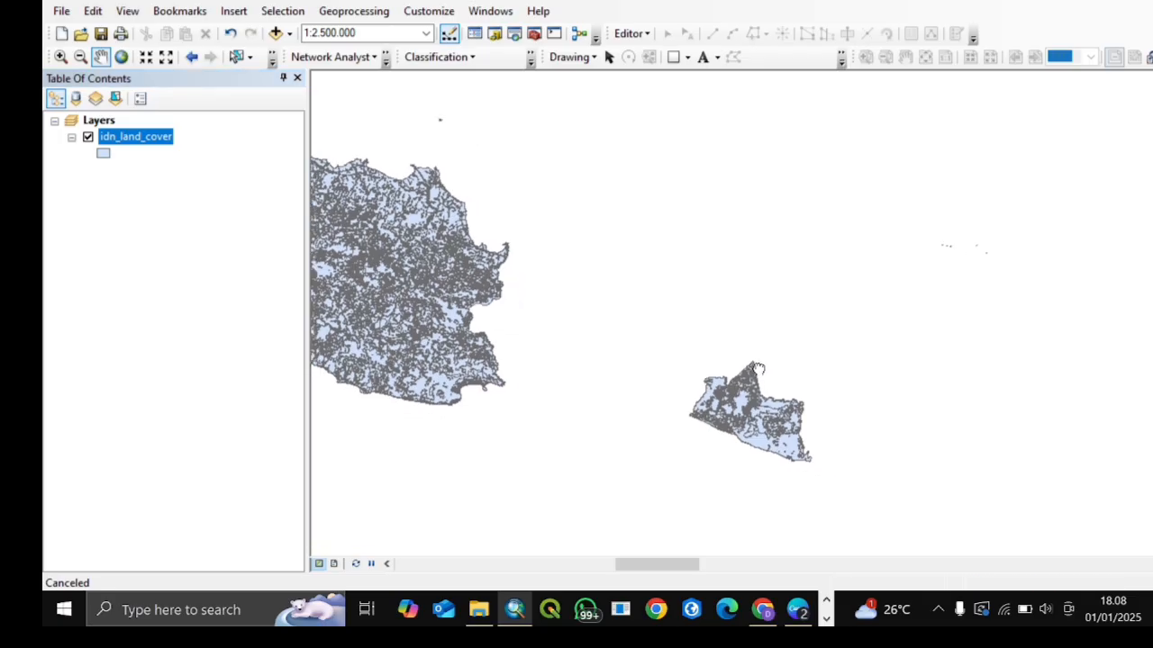
pyautogui.moveTo(598, 358); pyautogui.dragTo(674, 344)
pyautogui.moveTo(770, 383); pyautogui.dragTo(596, 368)
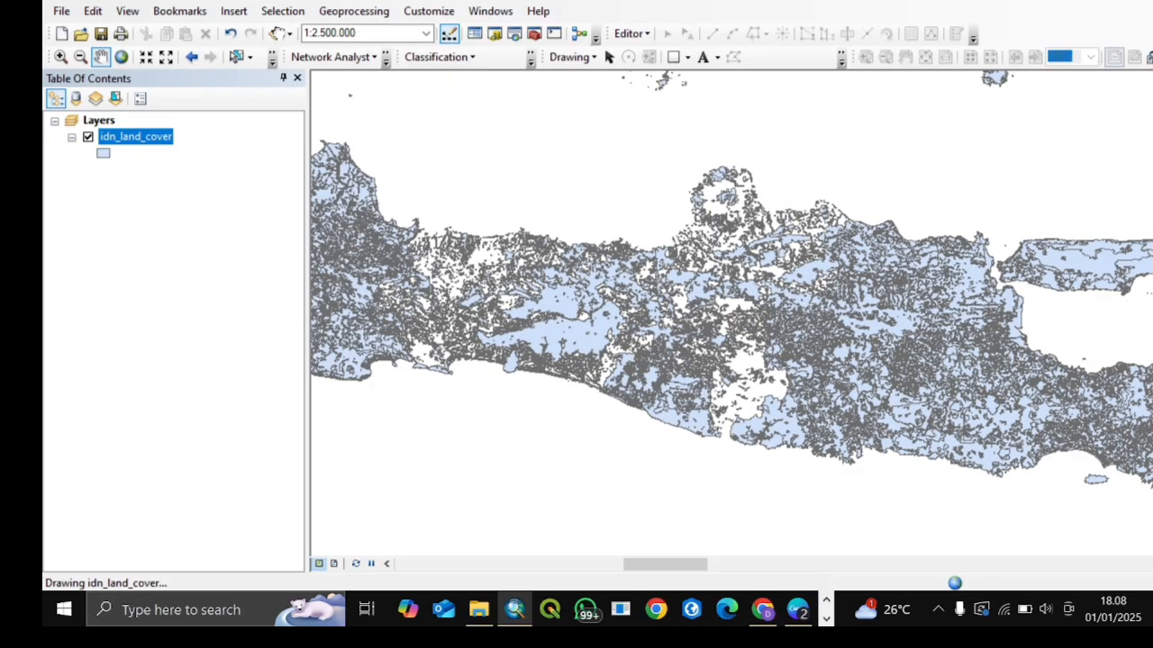
# Step: Add SHP Gunung Kidul.shp from the SHP Gunung Kidul folder inside SHP ADMINISTRASI to the map
pyautogui.click(276, 33)
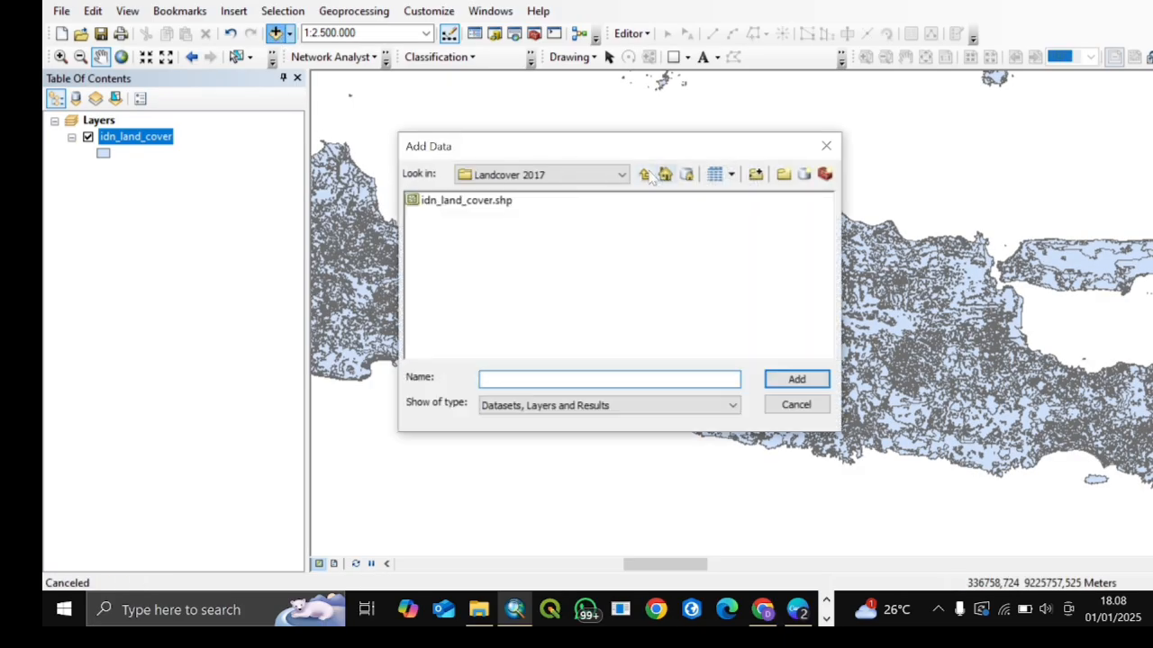
pyautogui.click(645, 175)
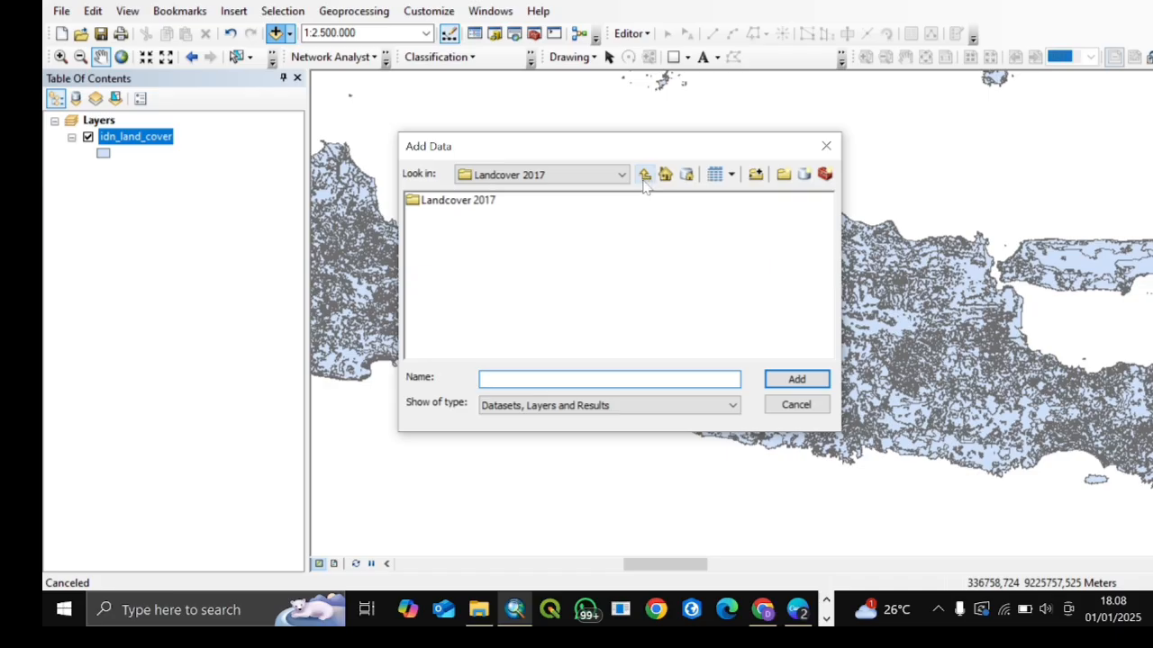
pyautogui.click(644, 176)
pyautogui.click(508, 233)
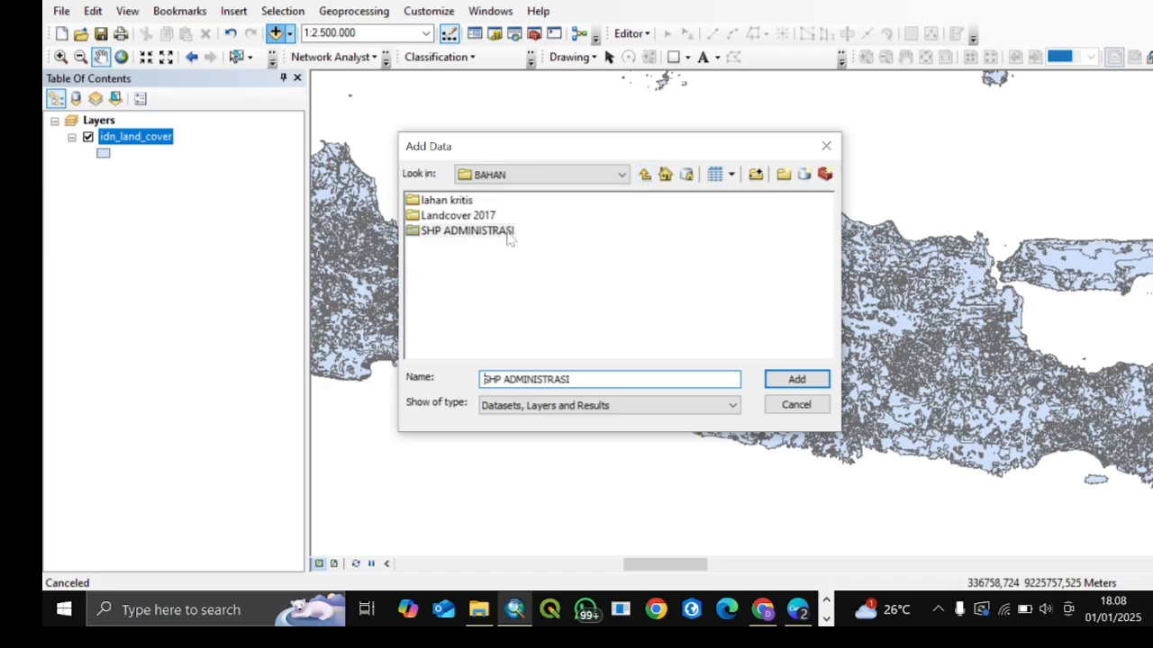
pyautogui.doubleClick(507, 232)
pyautogui.click(484, 218)
pyautogui.doubleClick(484, 221)
pyautogui.click(484, 221)
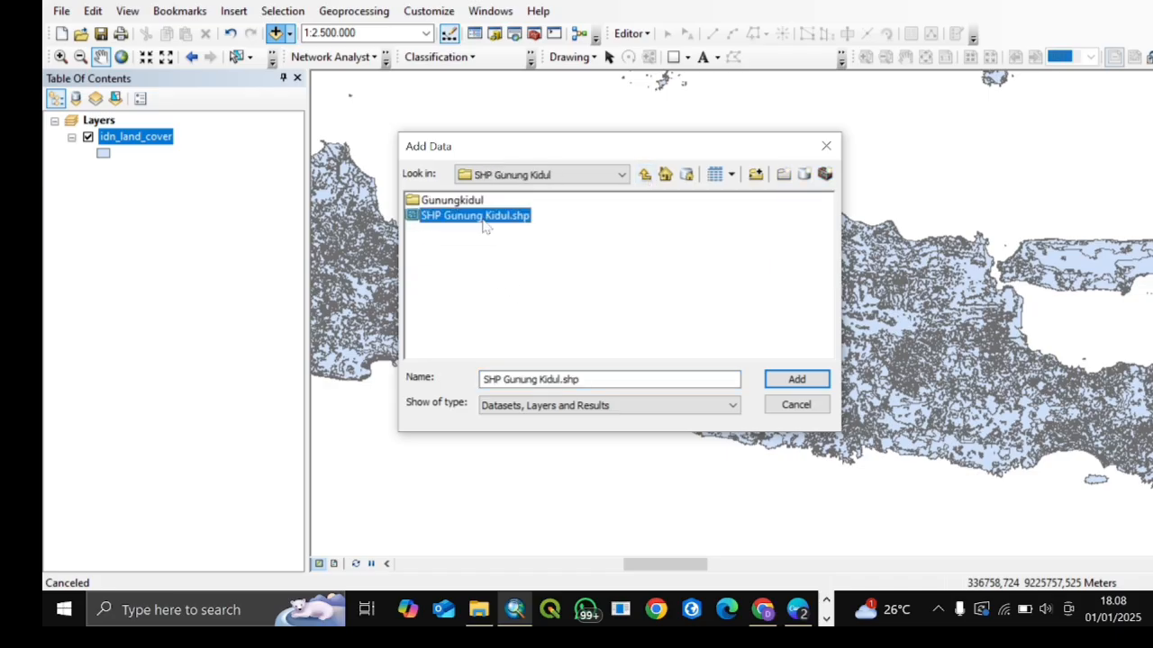
pyautogui.click(796, 379)
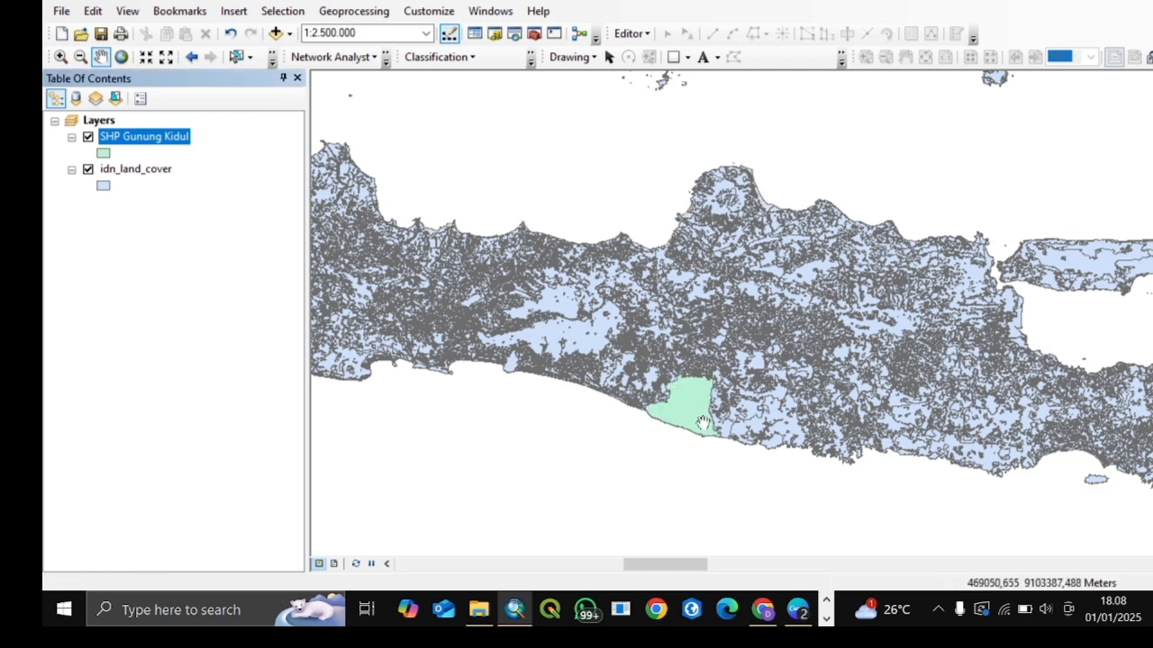
# Step: Set up a Clip operation with idn_land_cover as the input features and SHP Gunung Kidul as the clip features
pyautogui.click(354, 18)
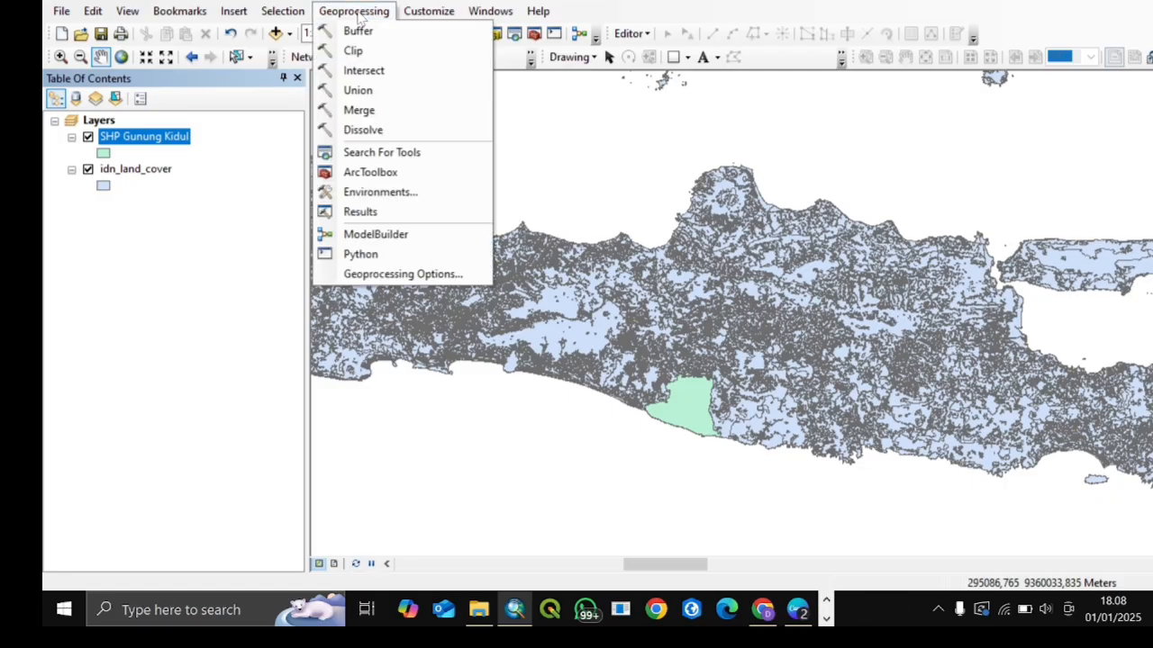
pyautogui.click(355, 49)
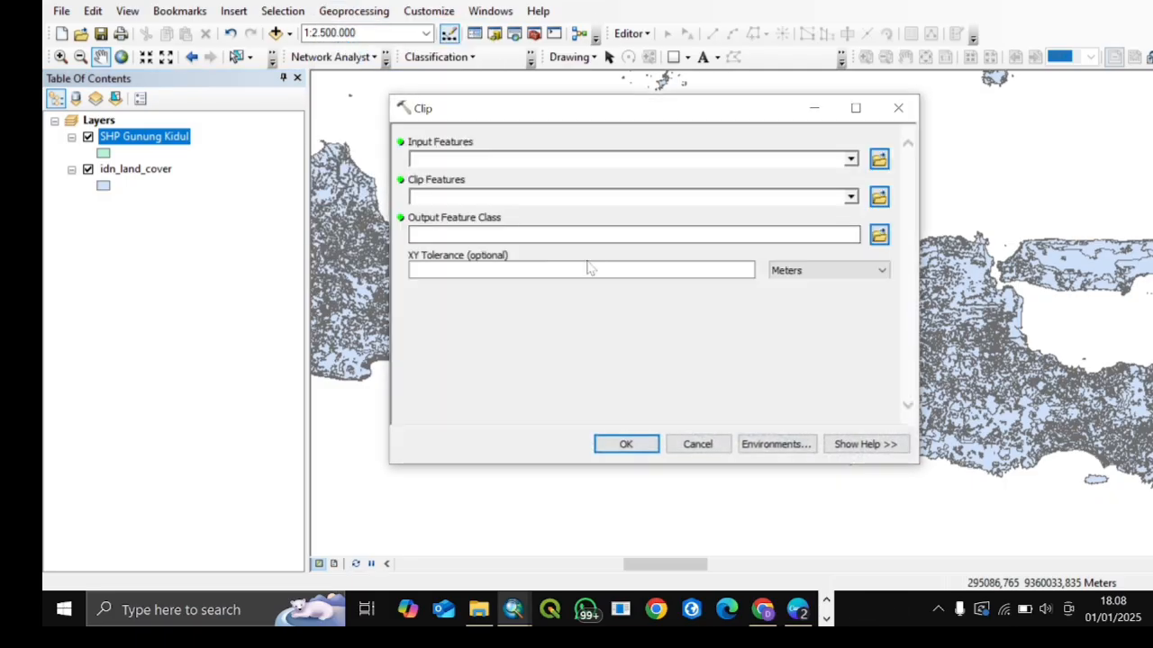
pyautogui.click(850, 159)
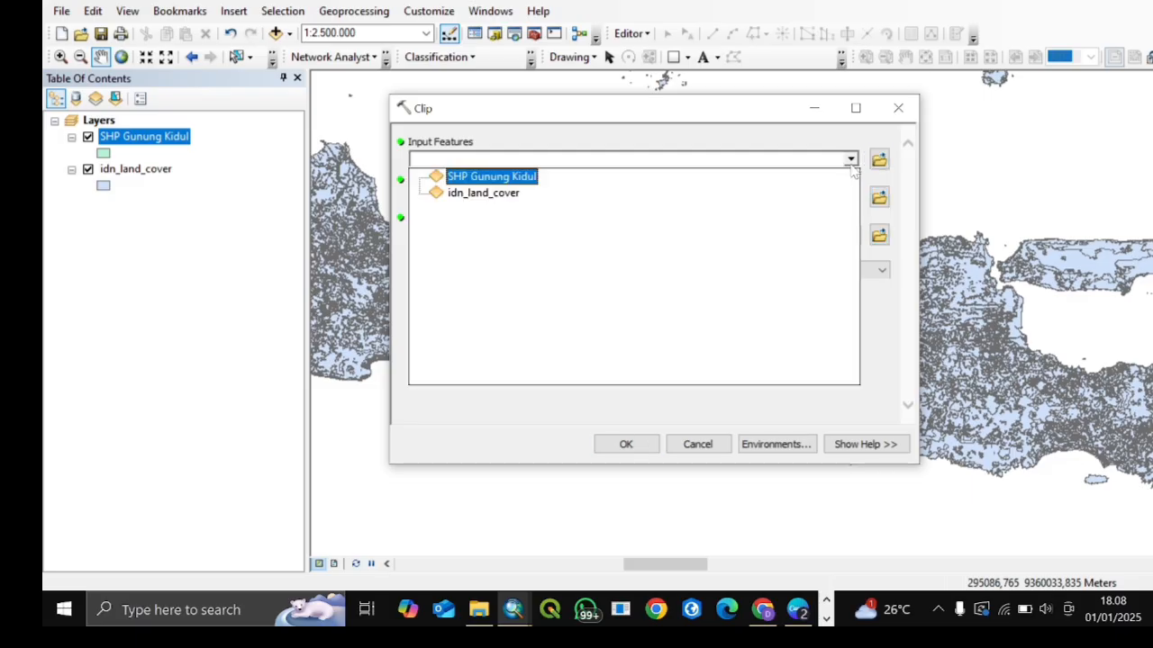
pyautogui.click(484, 193)
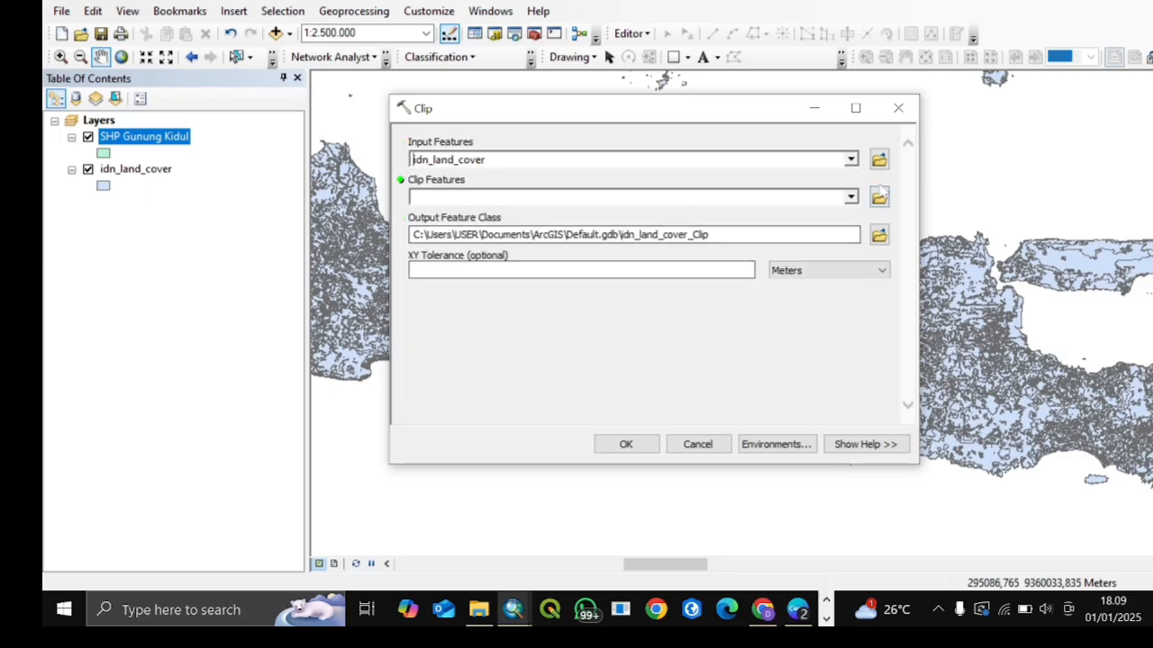
pyautogui.click(851, 198)
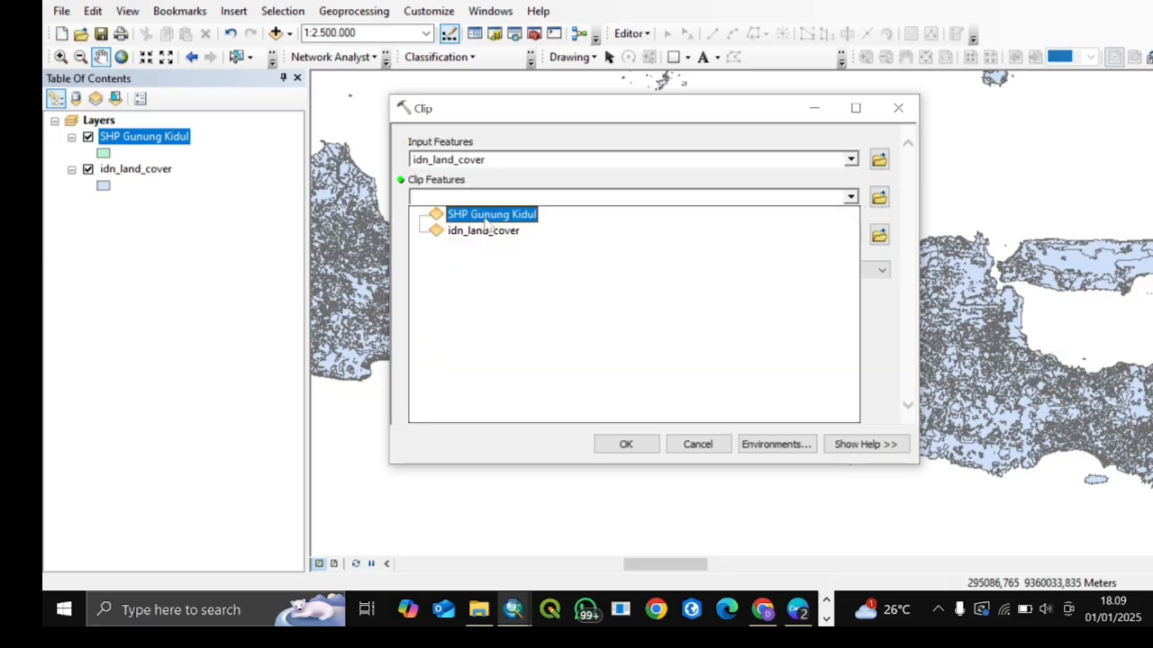
pyautogui.click(491, 214)
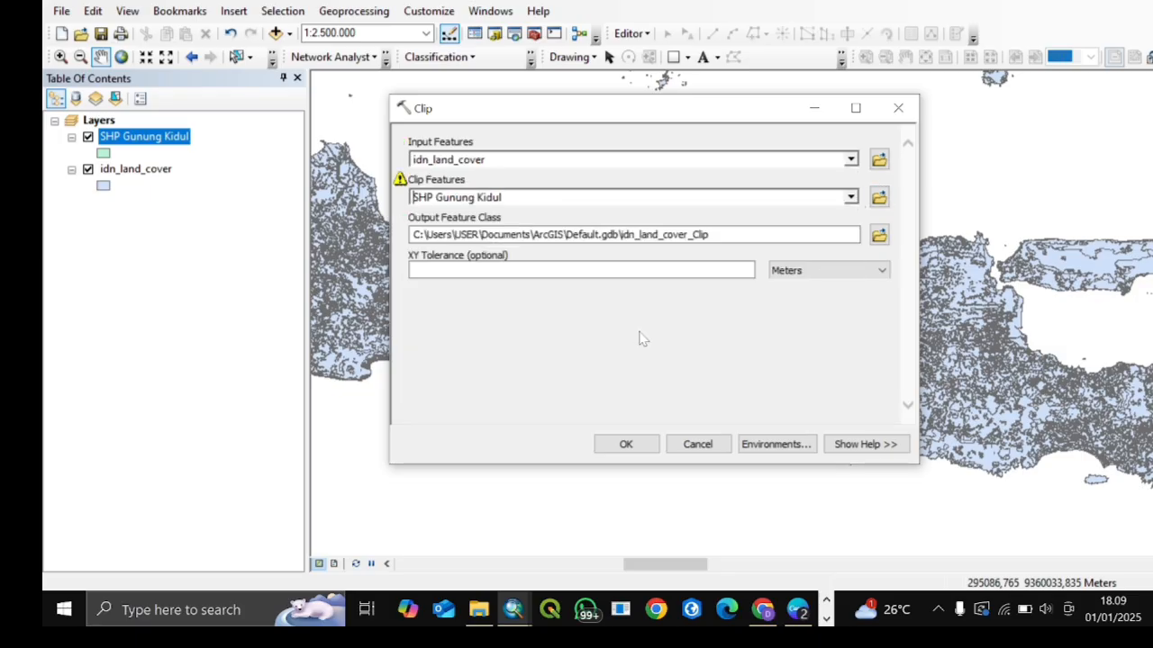
# Step: Run the clip with its output saved as Penggunaan Lahan Gunung Kidul in the OUTPUT folder of C:\PROJEK UAS SIG DASAR
pyautogui.click(880, 235)
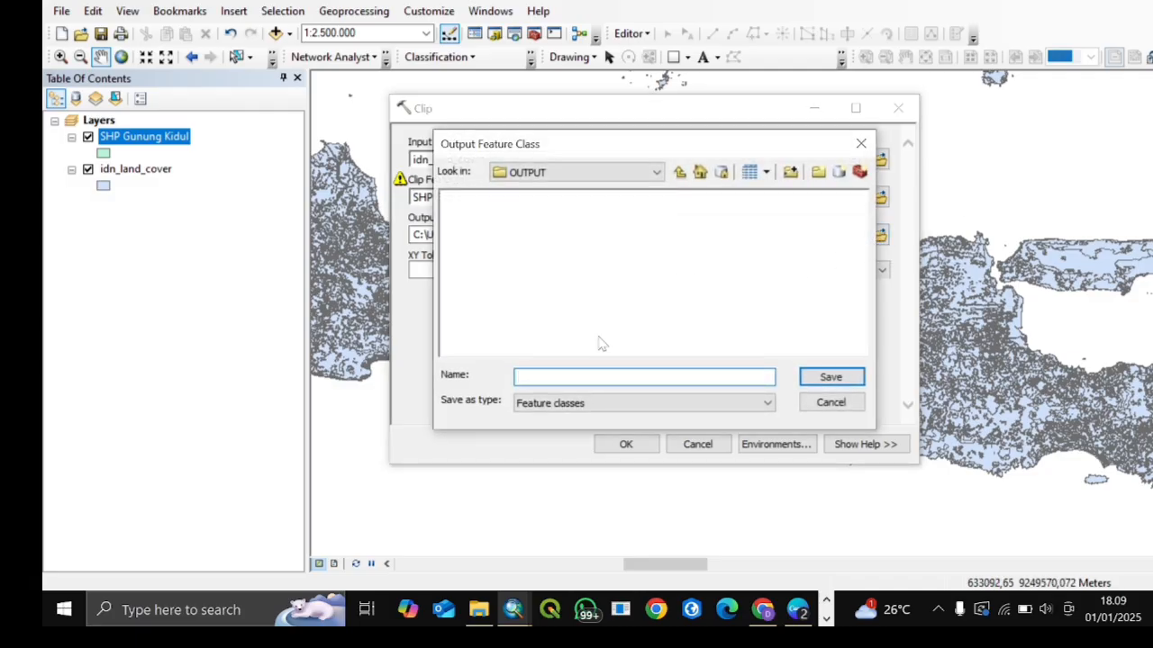
pyautogui.click(660, 174)
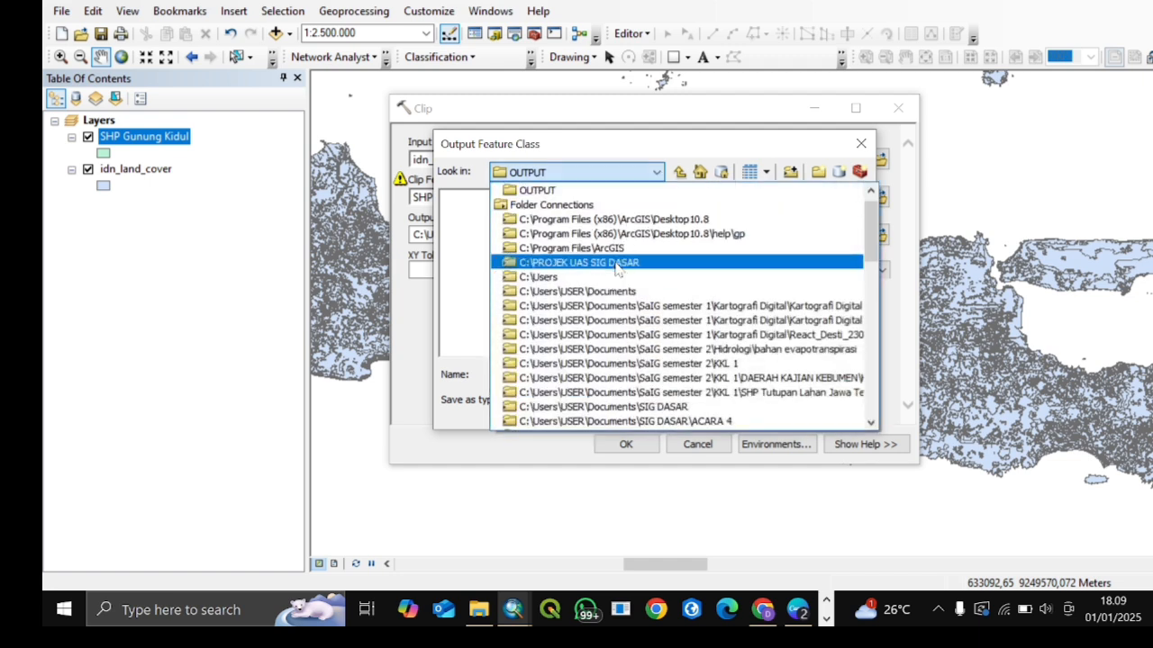
pyautogui.click(616, 263)
pyautogui.click(483, 218)
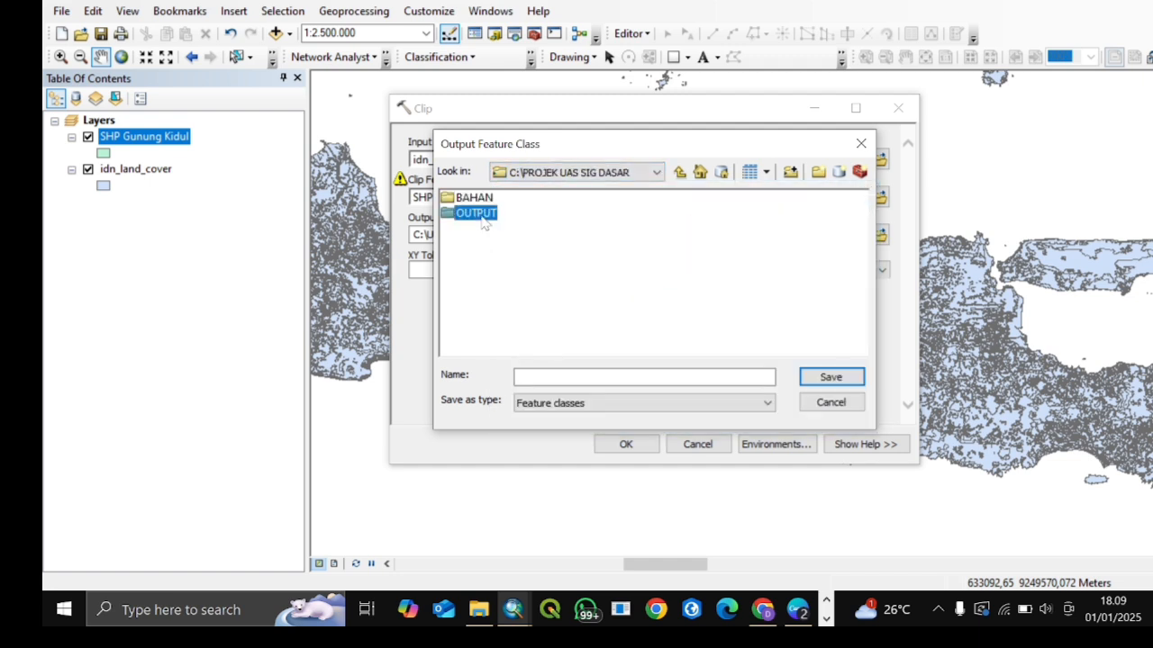
pyautogui.doubleClick(483, 217)
pyautogui.click(539, 376)
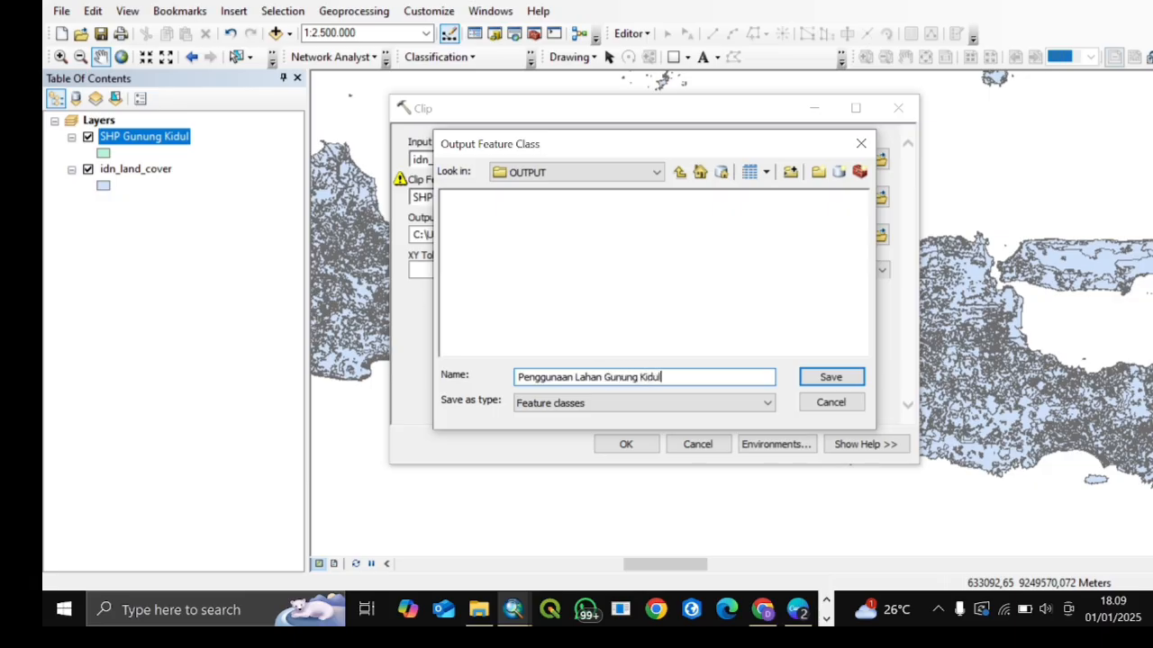
pyautogui.click(845, 376)
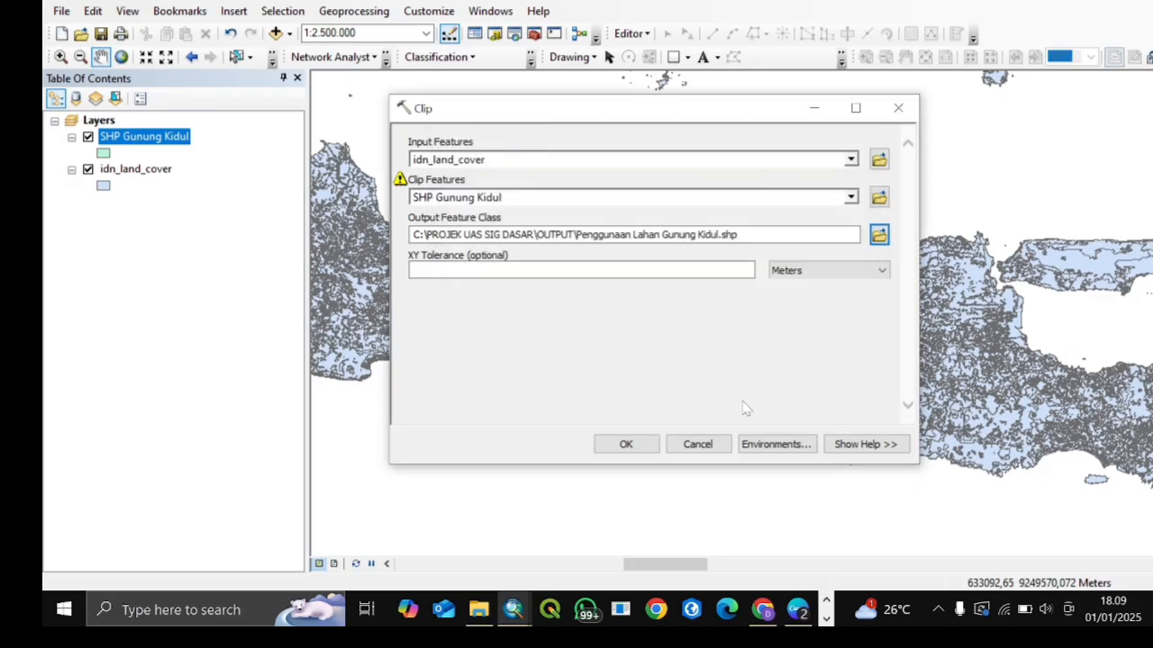
pyautogui.click(626, 445)
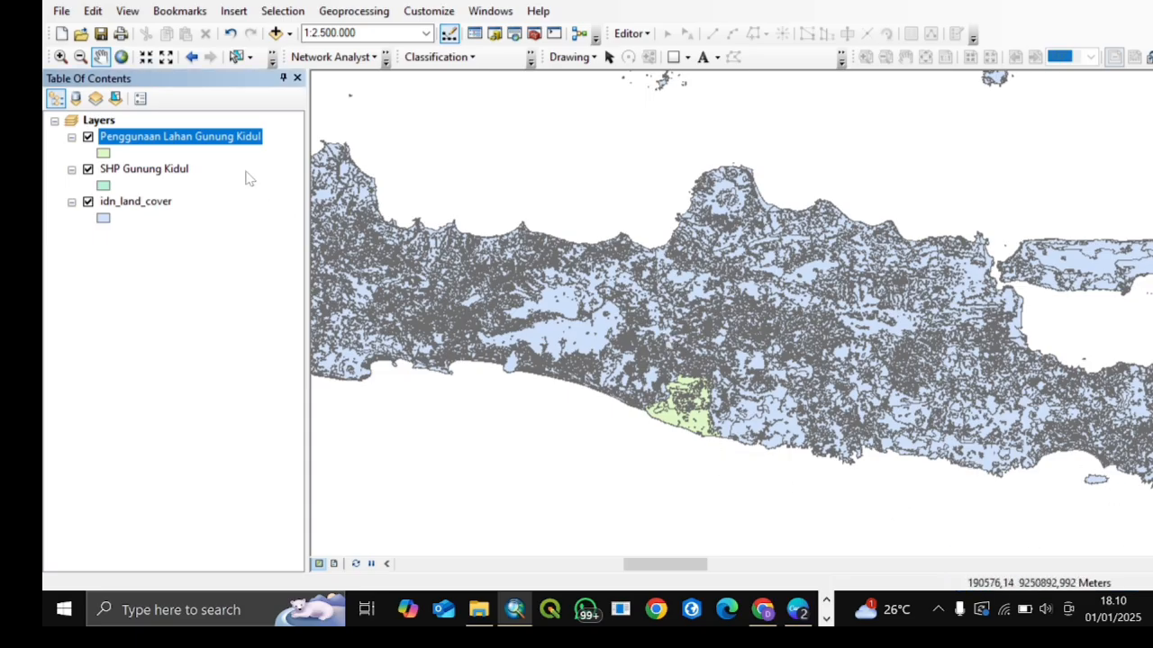
# Step: Hide the idn_land_cover layer and inspect the clipped Gunung Kidul land use polygons up close
pyautogui.click(87, 202)
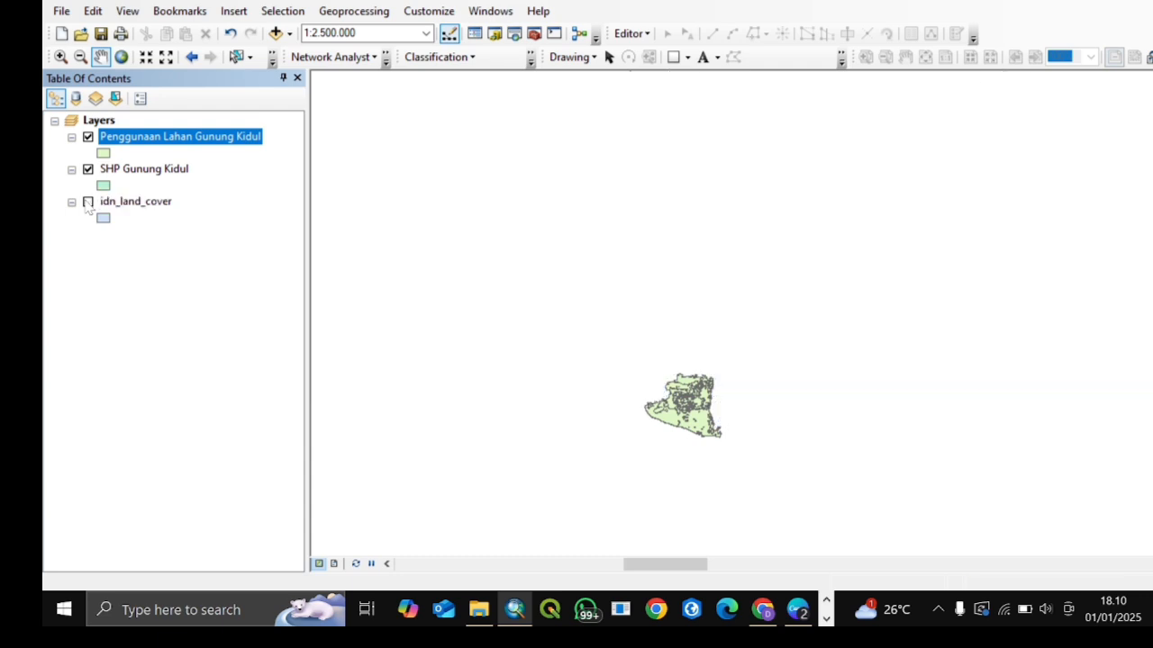
pyautogui.scroll(4, 649, 417)
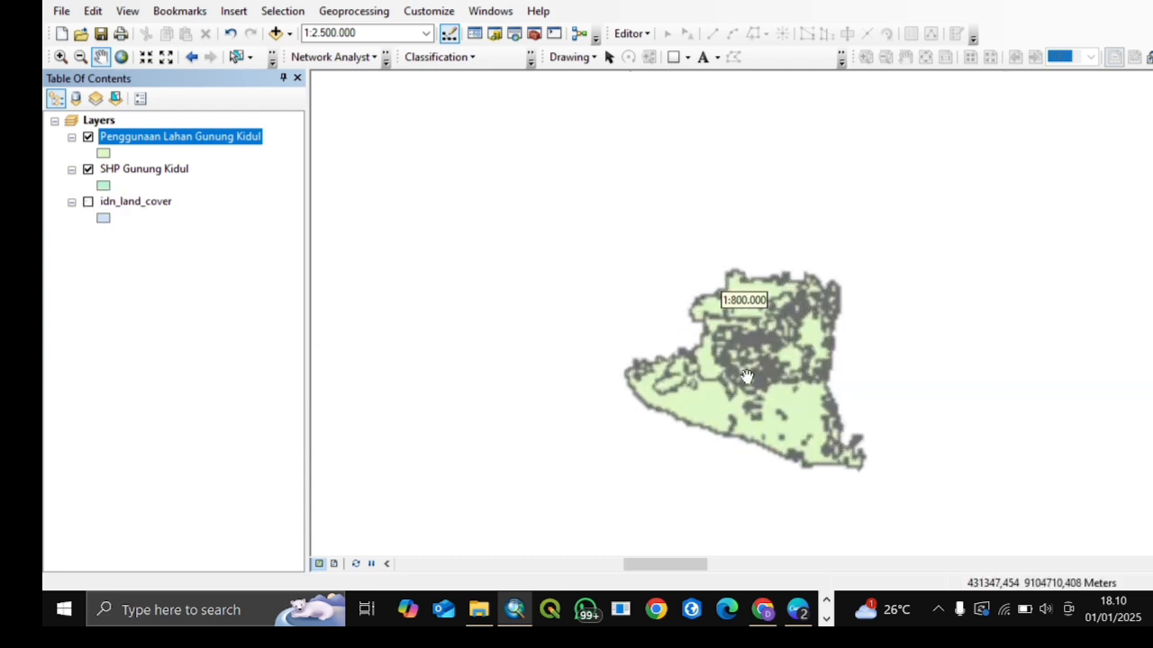
pyautogui.moveTo(689, 387); pyautogui.dragTo(540, 334)
pyautogui.scroll(3, 540, 333)
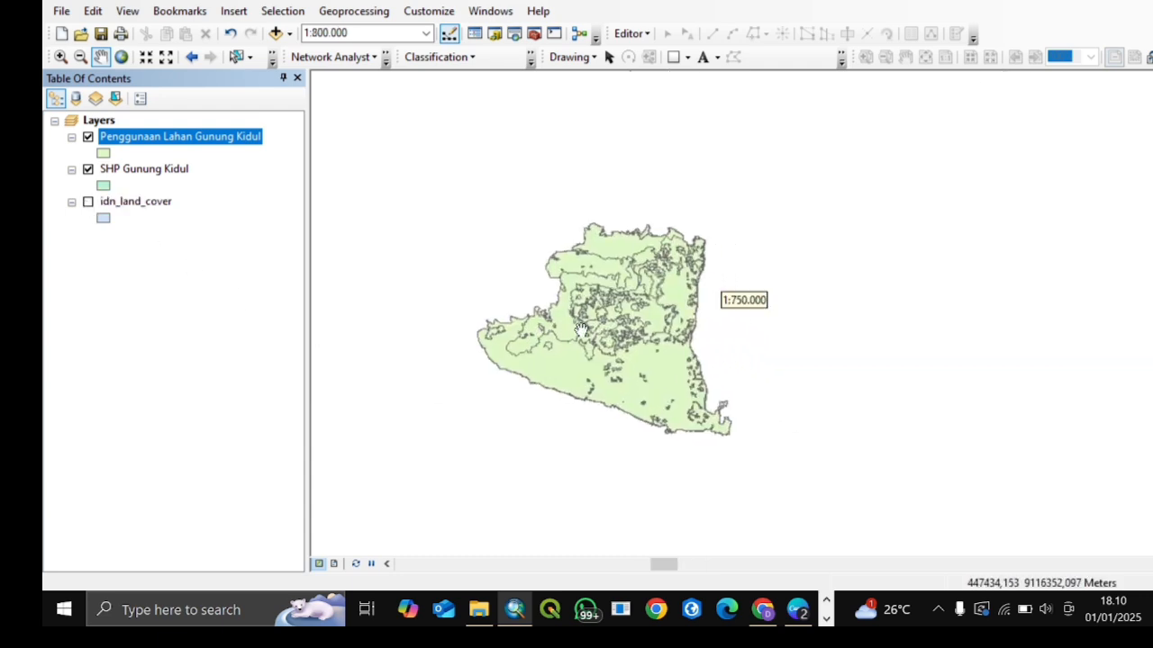
pyautogui.moveTo(574, 381); pyautogui.dragTo(574, 361)
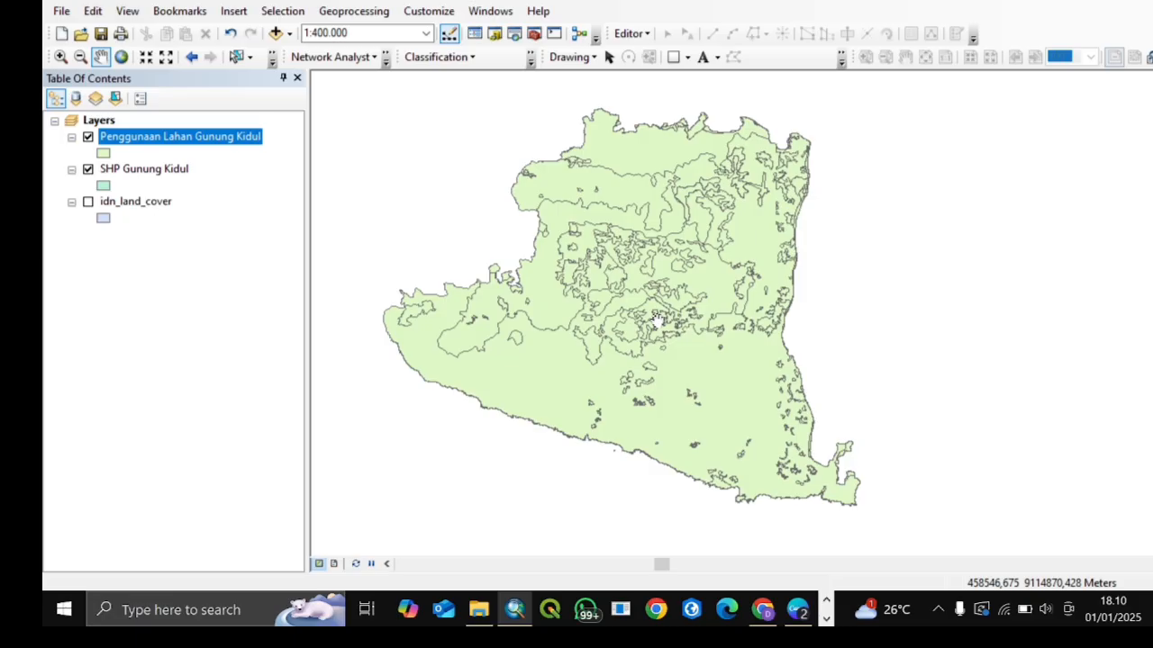
# Step: Start an editing session on the Penggunaan Lahan Gunung Kidul layer and continue past the spatial reference warnings
pyautogui.click(633, 36)
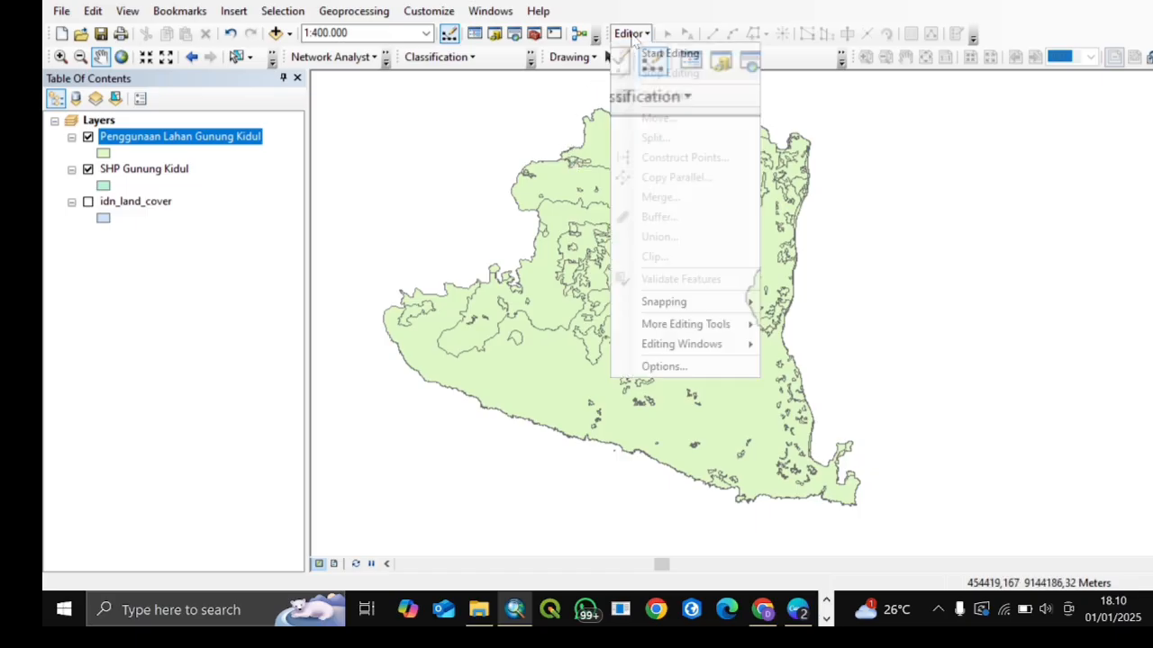
pyautogui.click(641, 54)
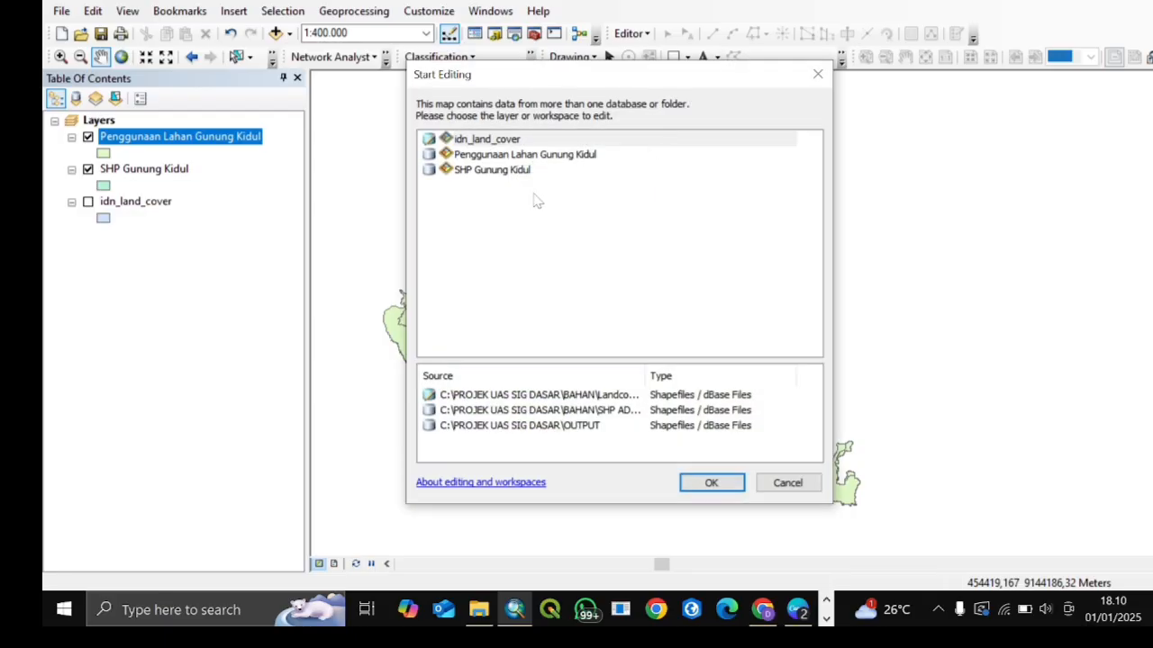
pyautogui.click(562, 156)
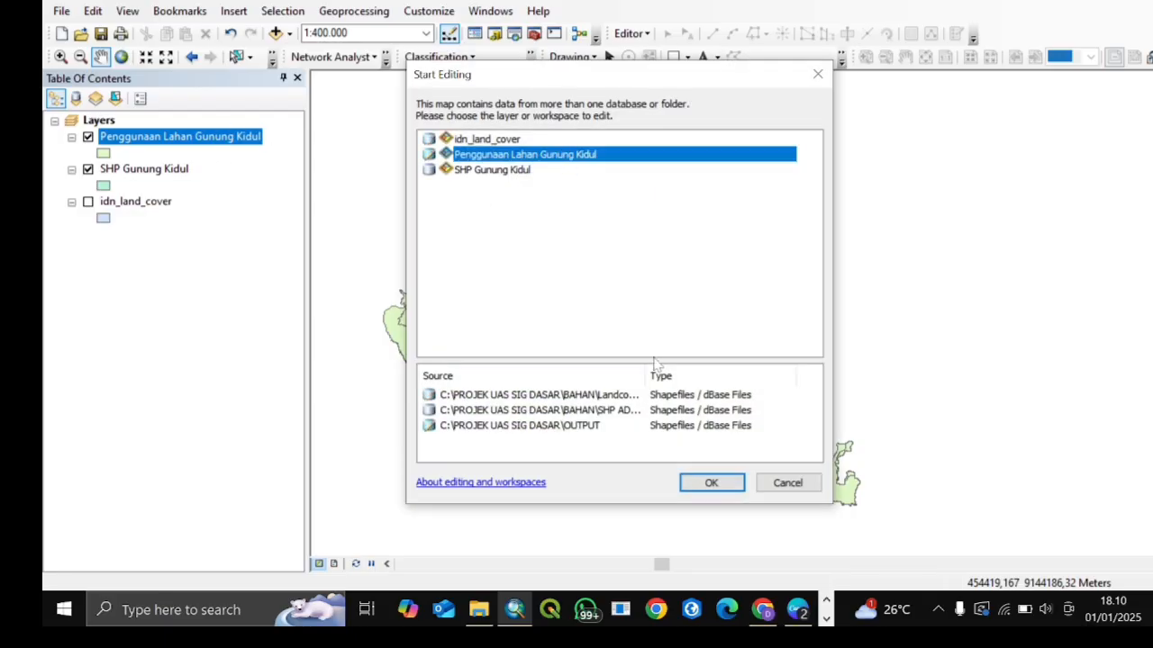
pyautogui.click(735, 484)
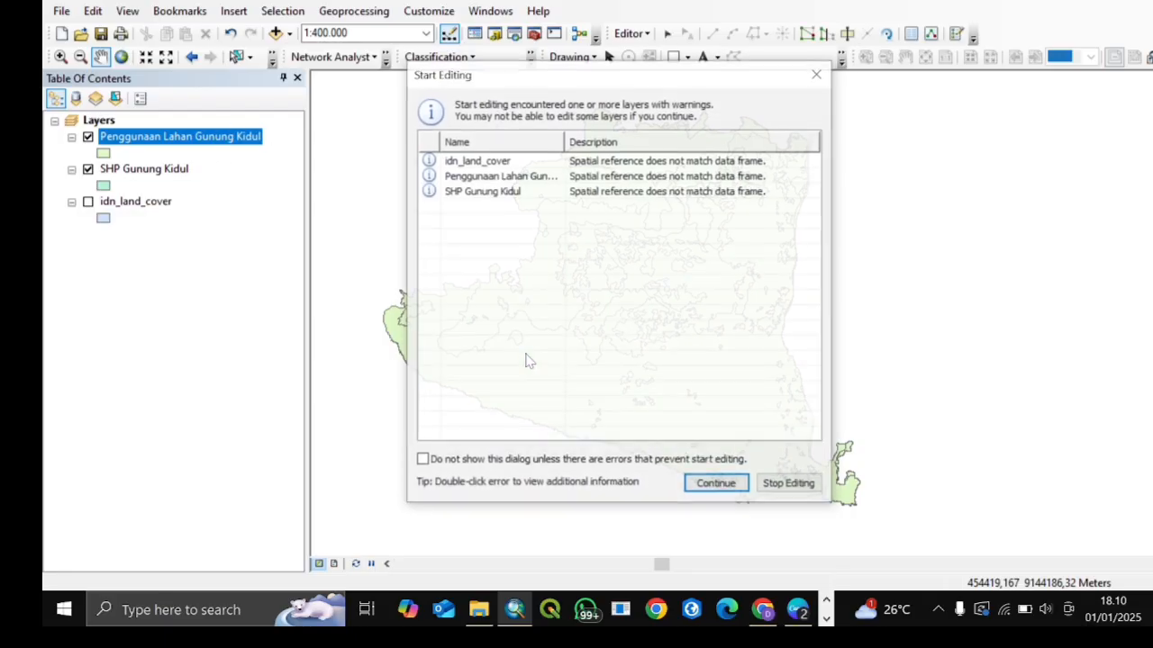
pyautogui.click(725, 485)
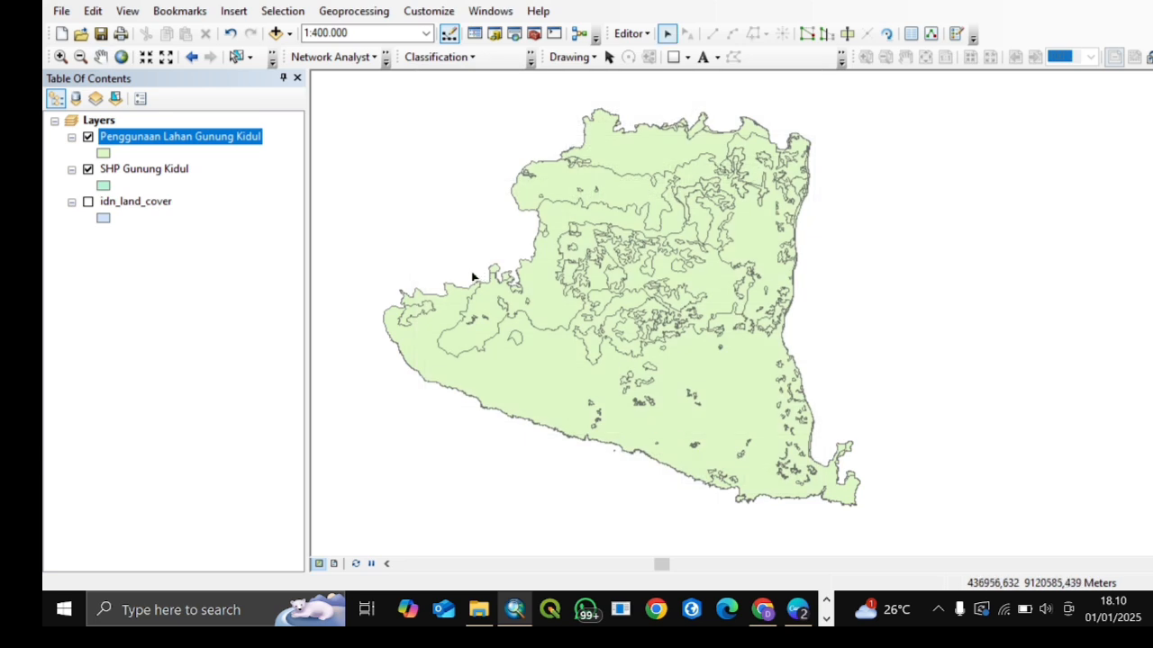
# Step: Open the attribute table of the Penggunaan Lahan Gunung Kidul layer and enlarge its window vertically
pyautogui.rightClick(192, 139)
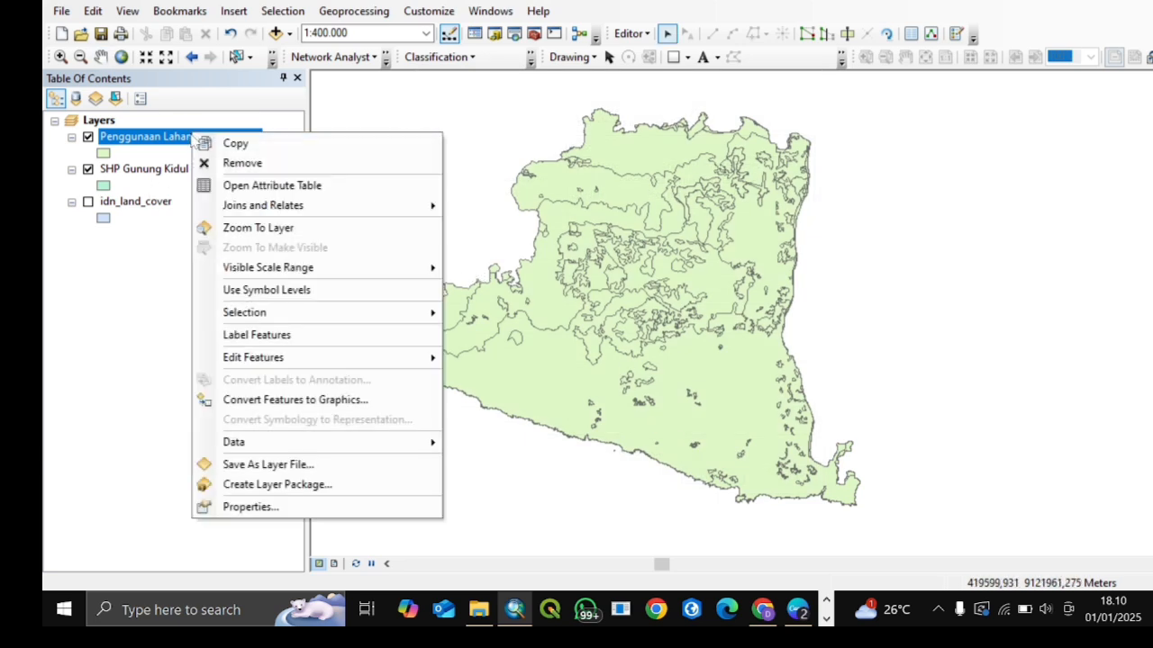
pyautogui.click(294, 188)
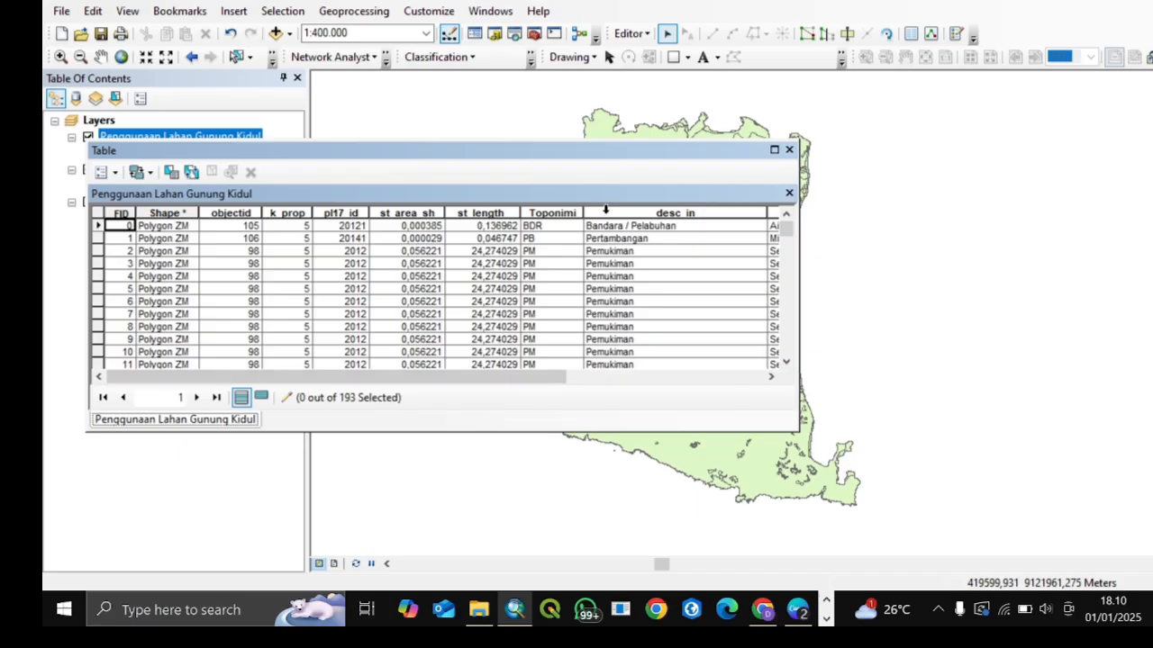
pyautogui.moveTo(634, 142); pyautogui.dragTo(634, 33)
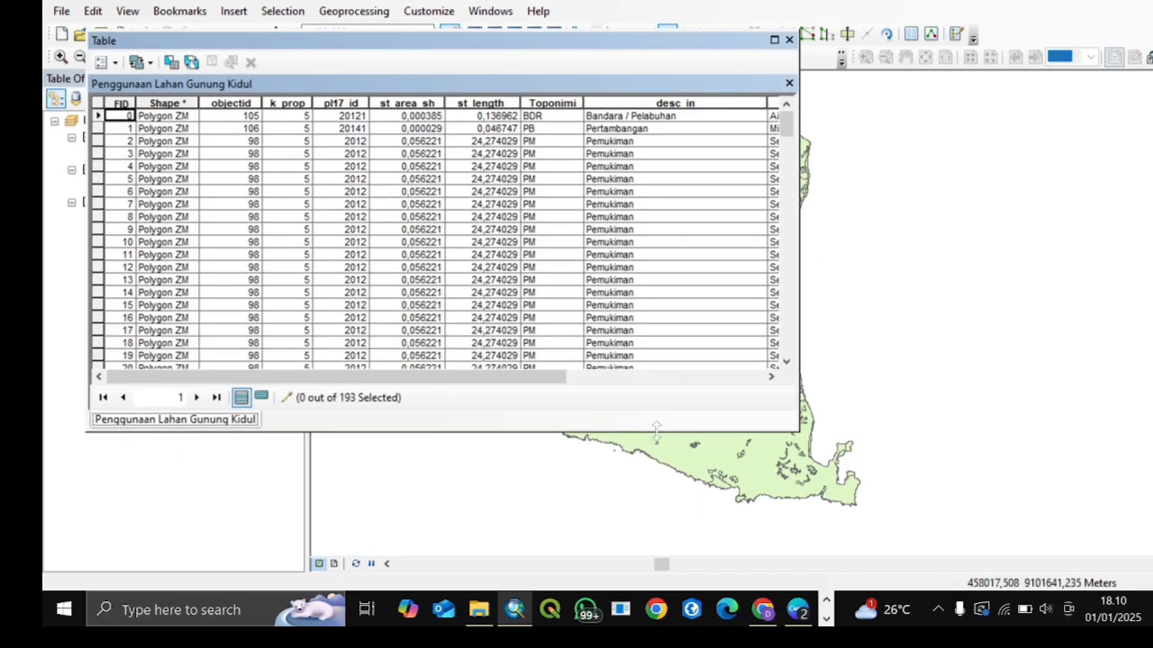
pyautogui.moveTo(653, 433); pyautogui.dragTo(574, 581)
# Step: Delete all records from the Bandara / Pelabuhan row through the Sawah row just above Hutan Lahan Kering Sekunder
pyautogui.moveTo(487, 529); pyautogui.dragTo(680, 518)
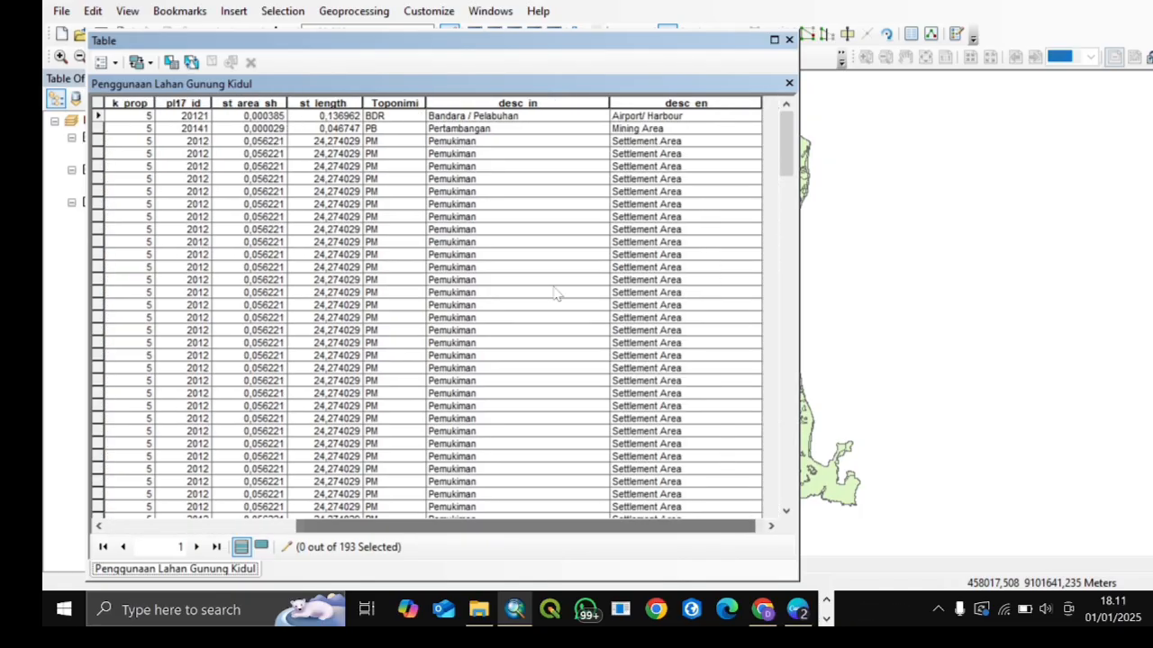
pyautogui.scroll(-9, 482, 270)
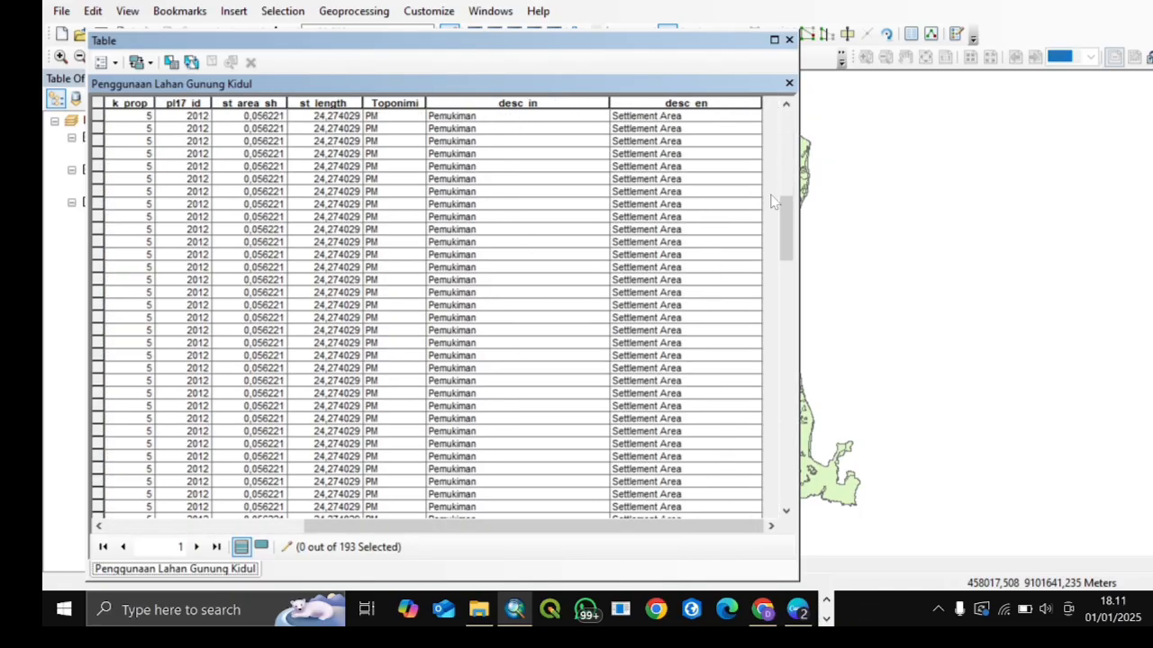
pyautogui.moveTo(780, 203); pyautogui.dragTo(770, 484)
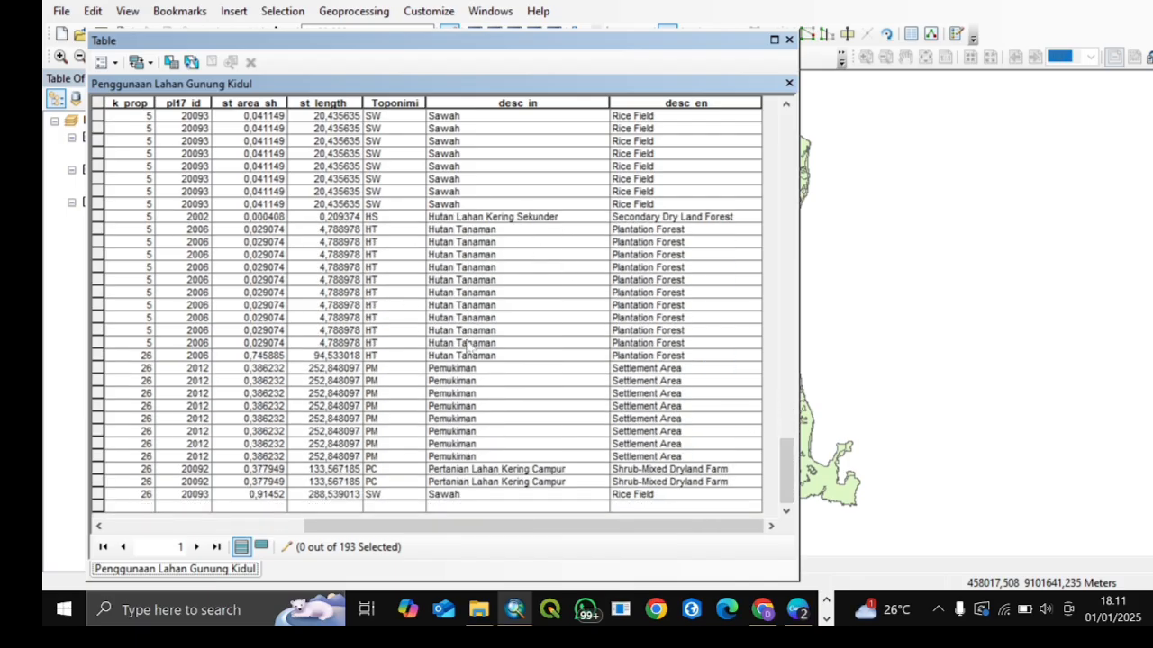
pyautogui.moveTo(787, 470); pyautogui.dragTo(798, 122)
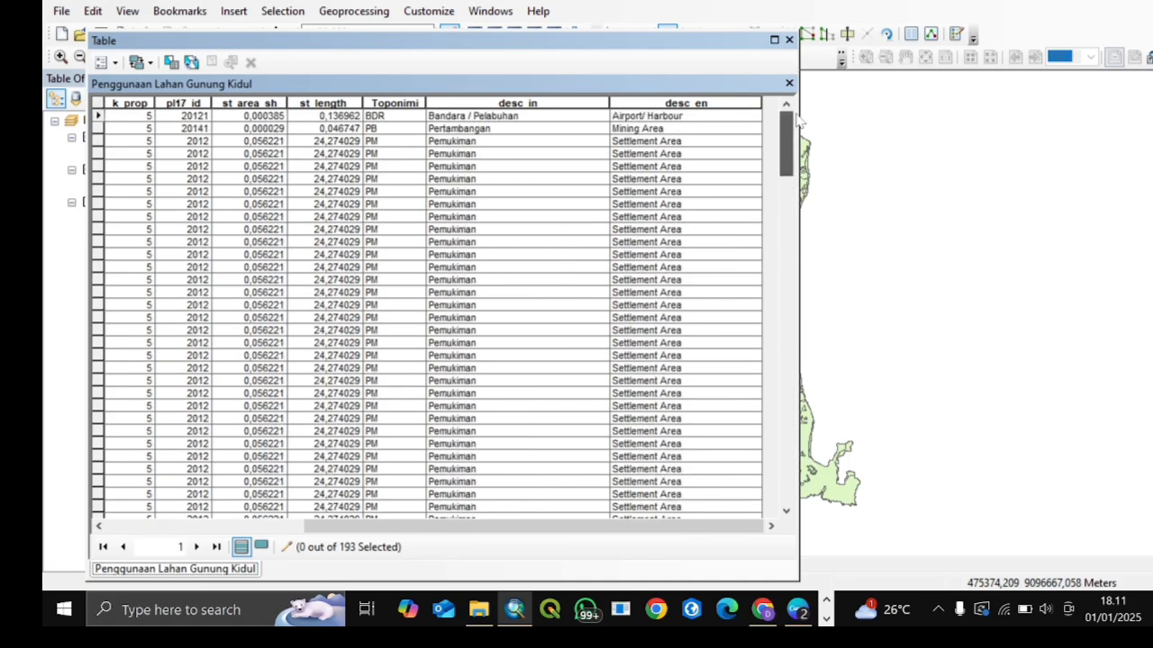
pyautogui.click(98, 115)
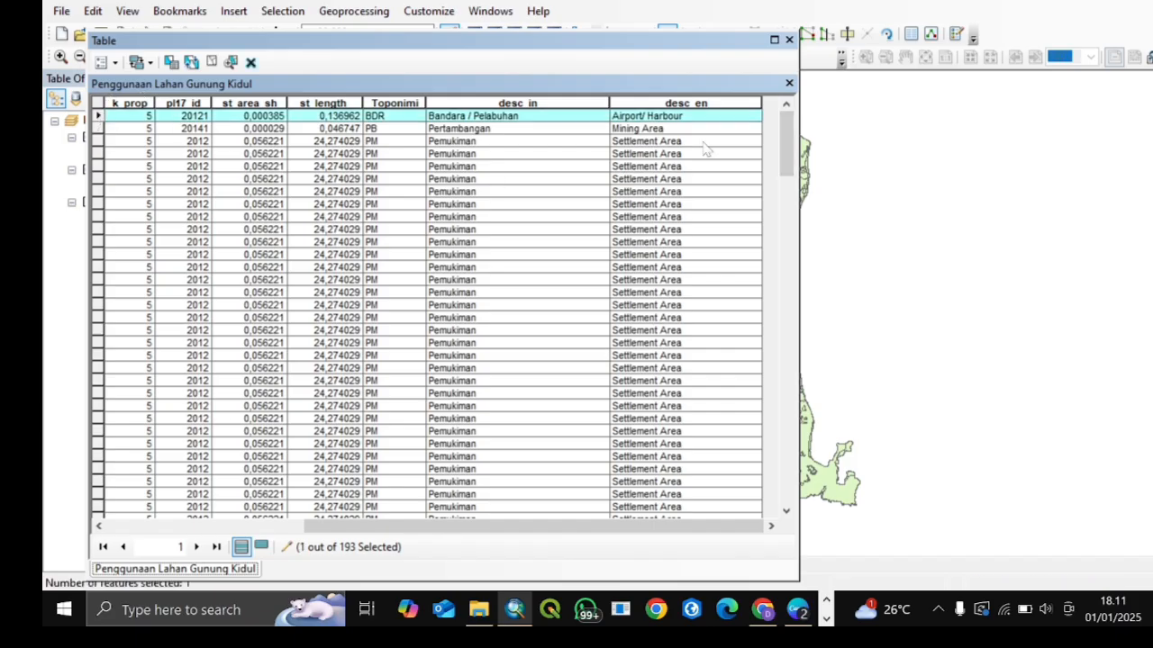
pyautogui.moveTo(780, 135); pyautogui.dragTo(777, 477)
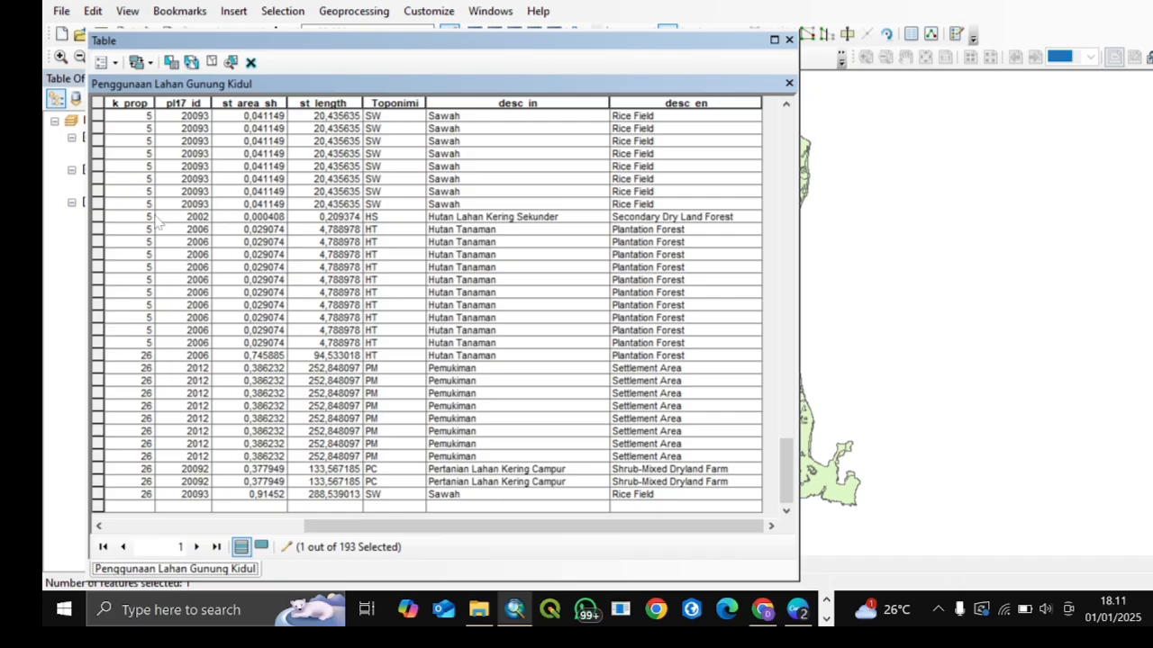
pyautogui.keyDown('shift'); pyautogui.click(99, 205); pyautogui.keyUp('shift')
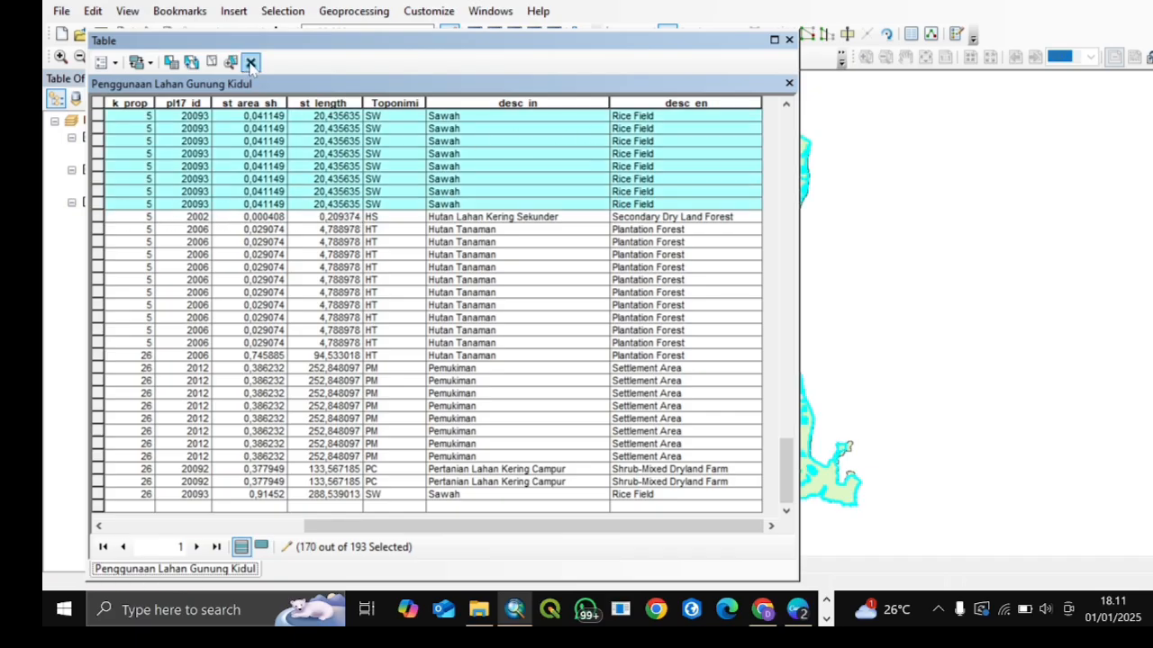
pyautogui.click(252, 63)
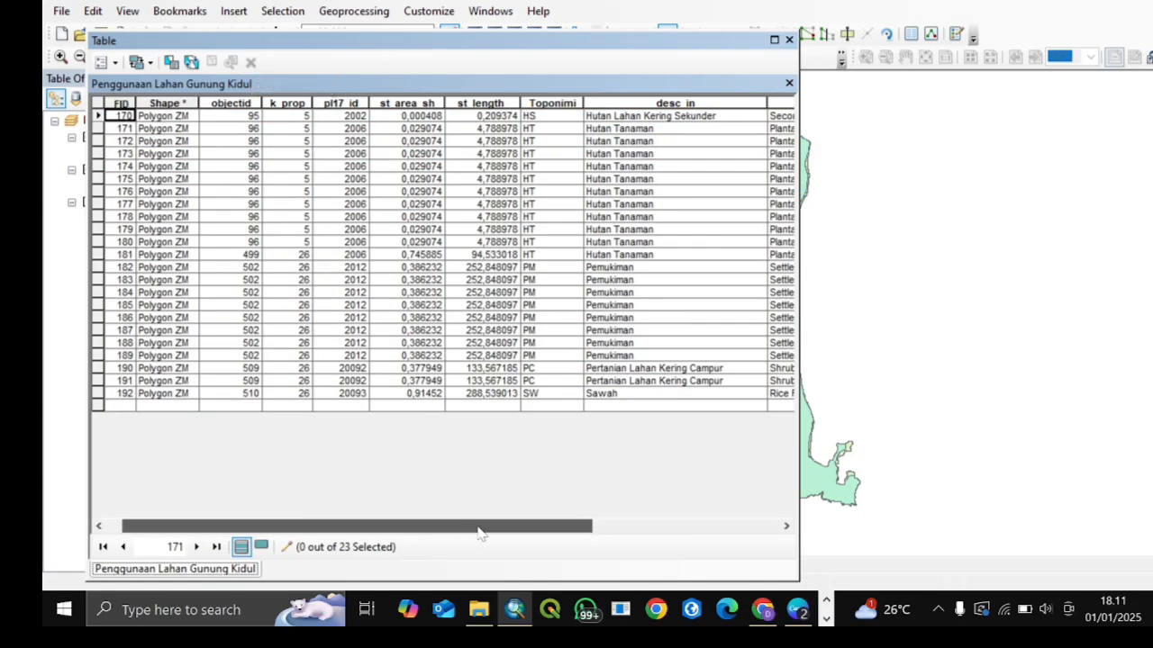
# Step: Delete the remaining Pemukiman, Pertanian Lahan Kering Campur and Sawah records below the Hutan Tanaman rows
pyautogui.moveTo(478, 526); pyautogui.dragTo(621, 527)
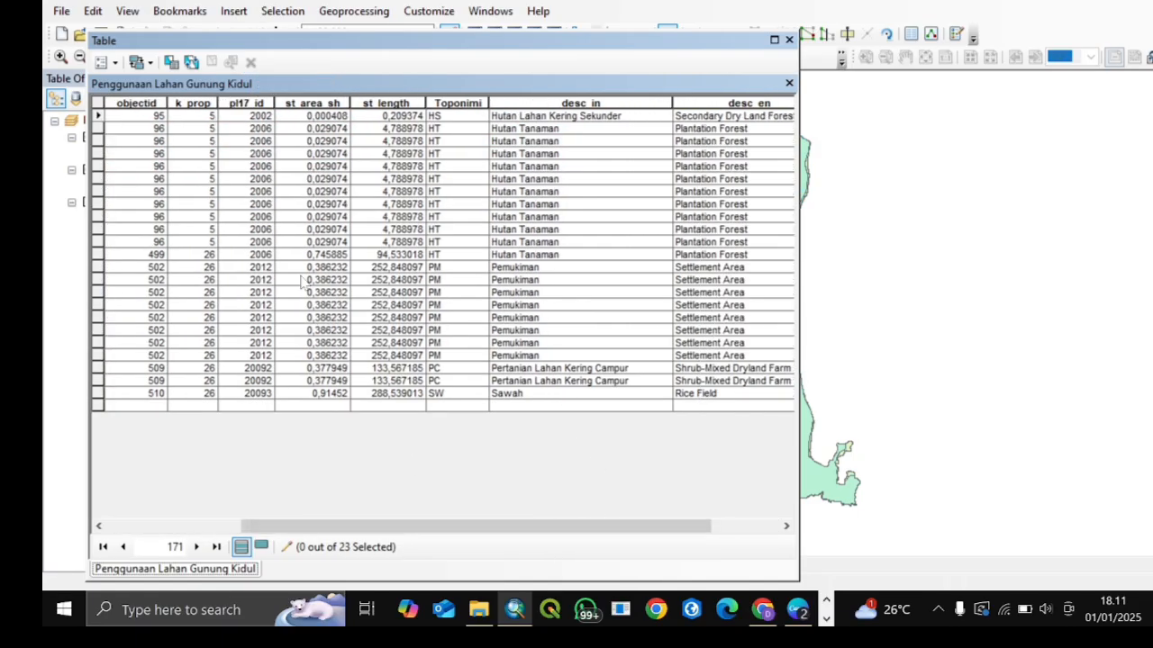
pyautogui.click(97, 268)
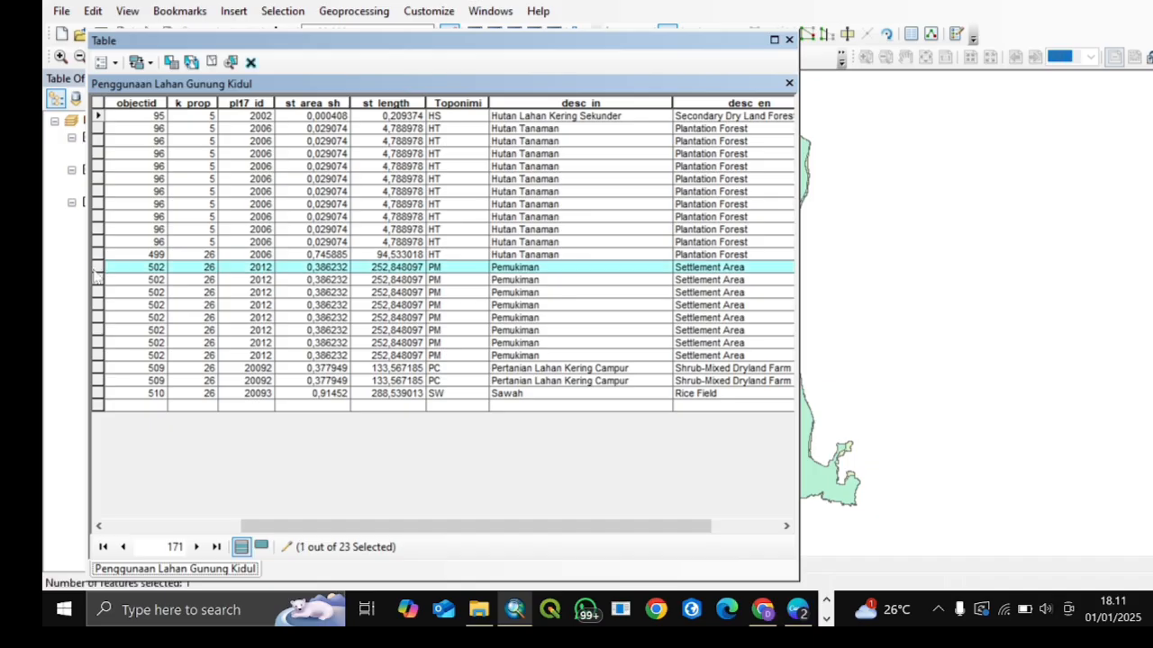
pyautogui.keyDown('shift'); pyautogui.click(97, 395); pyautogui.keyUp('shift')
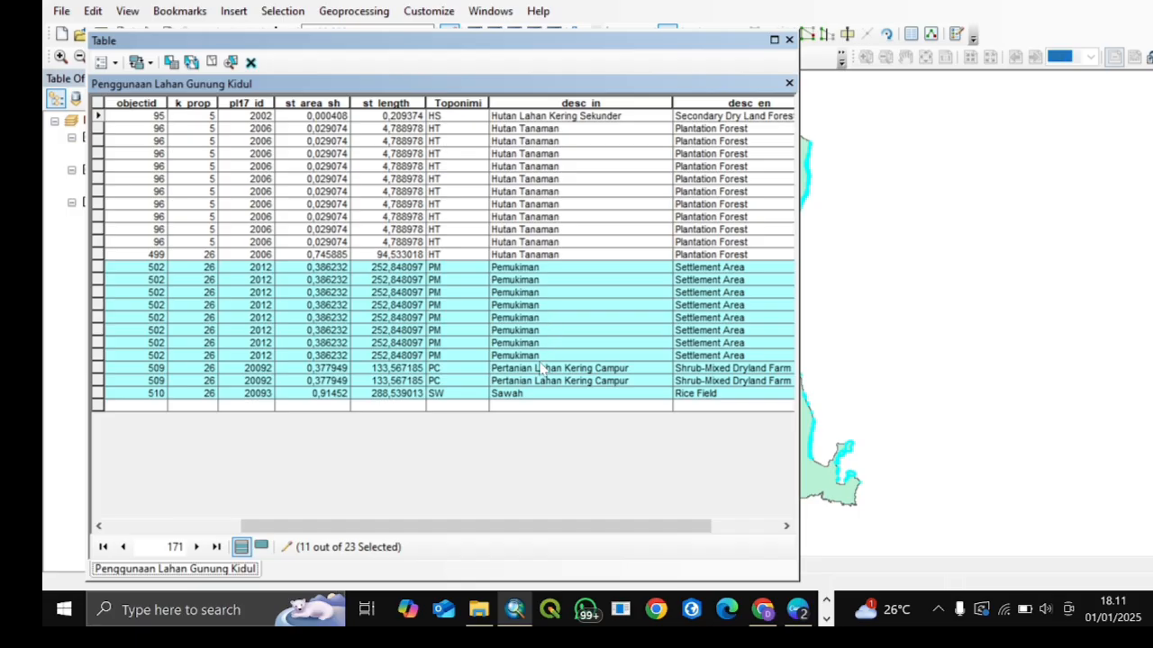
pyautogui.click(251, 62)
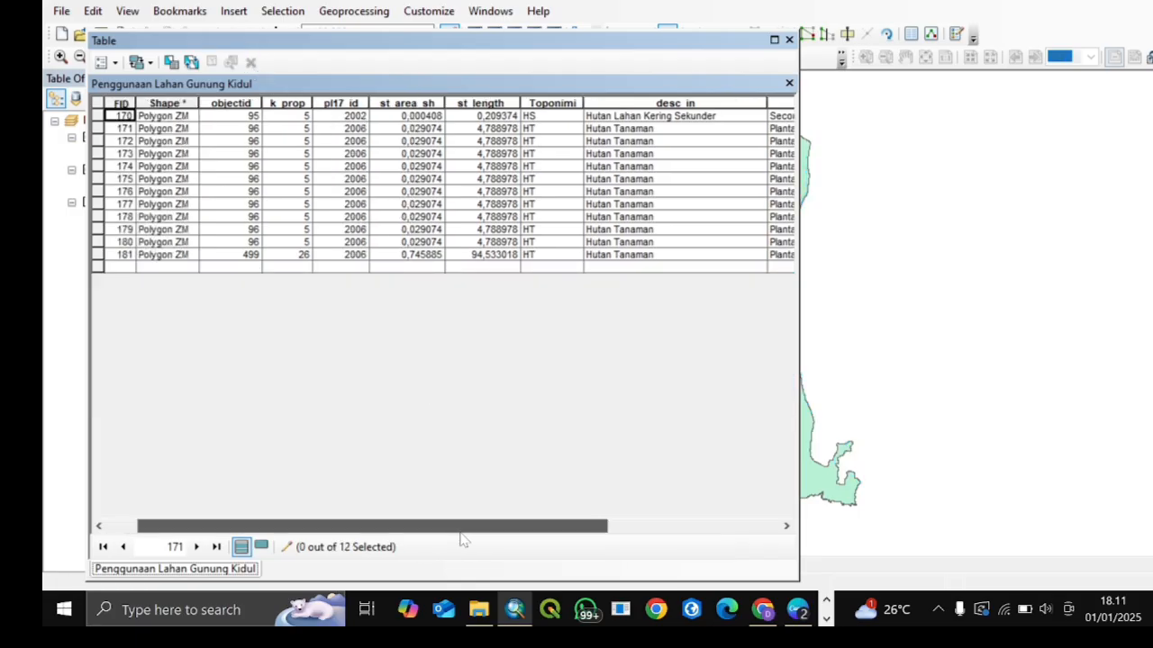
# Step: Review the remaining forest records, then close the attribute table and hide the SHP Gunung Kidul layer
pyautogui.moveTo(463, 538); pyautogui.dragTo(622, 529)
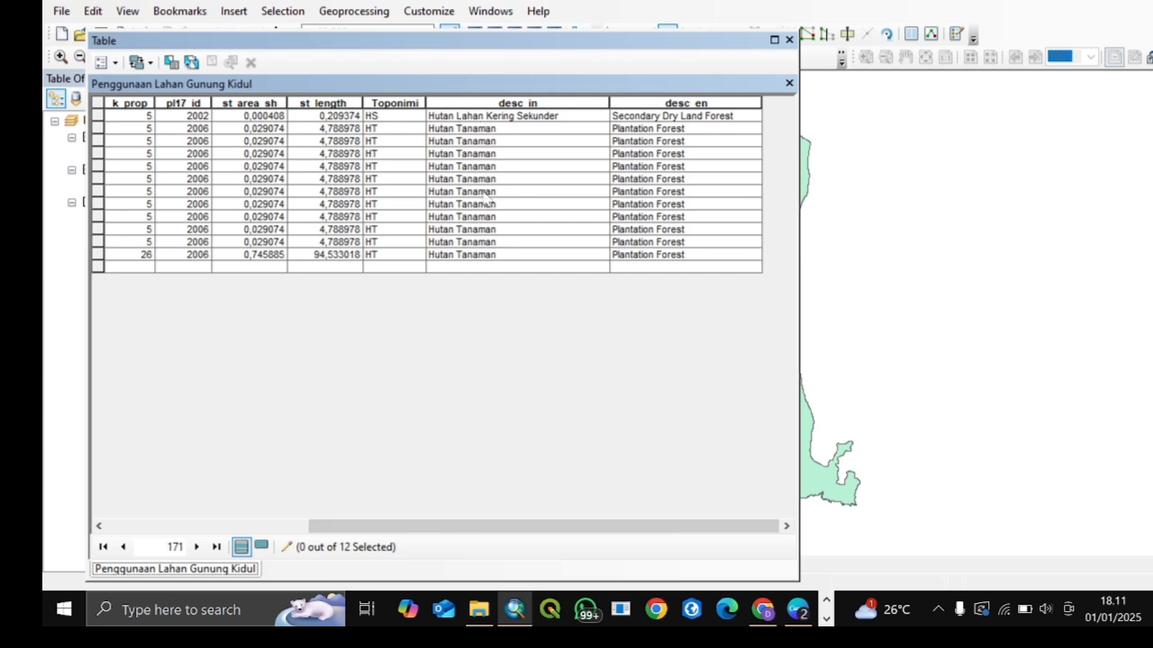
pyautogui.click(789, 40)
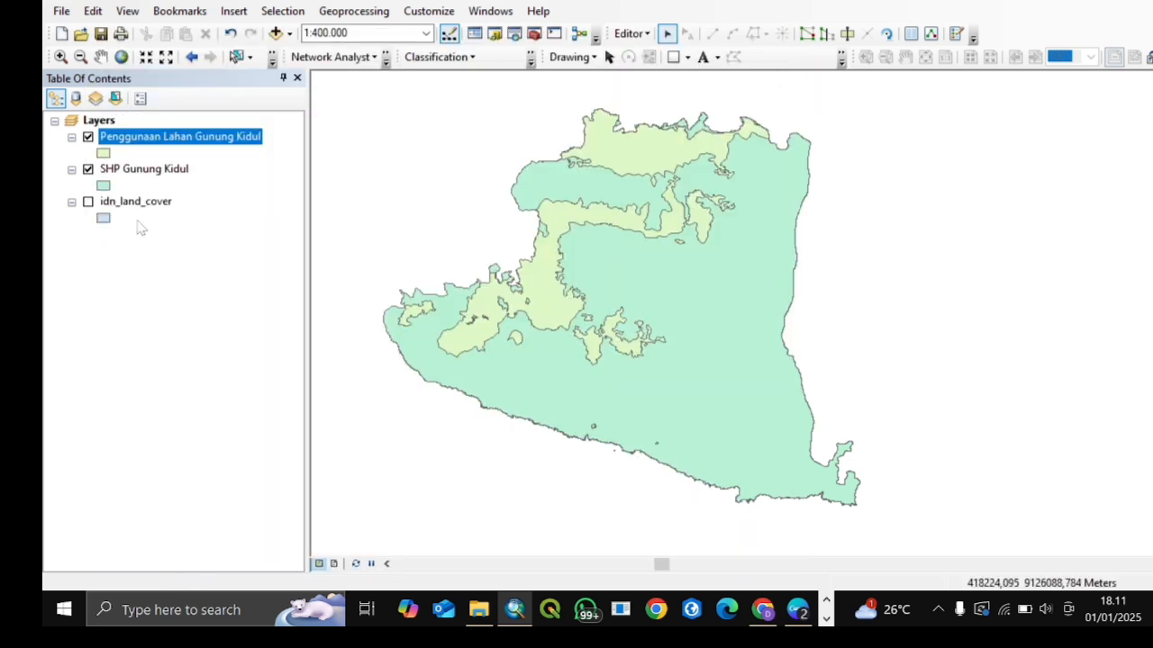
pyautogui.click(87, 170)
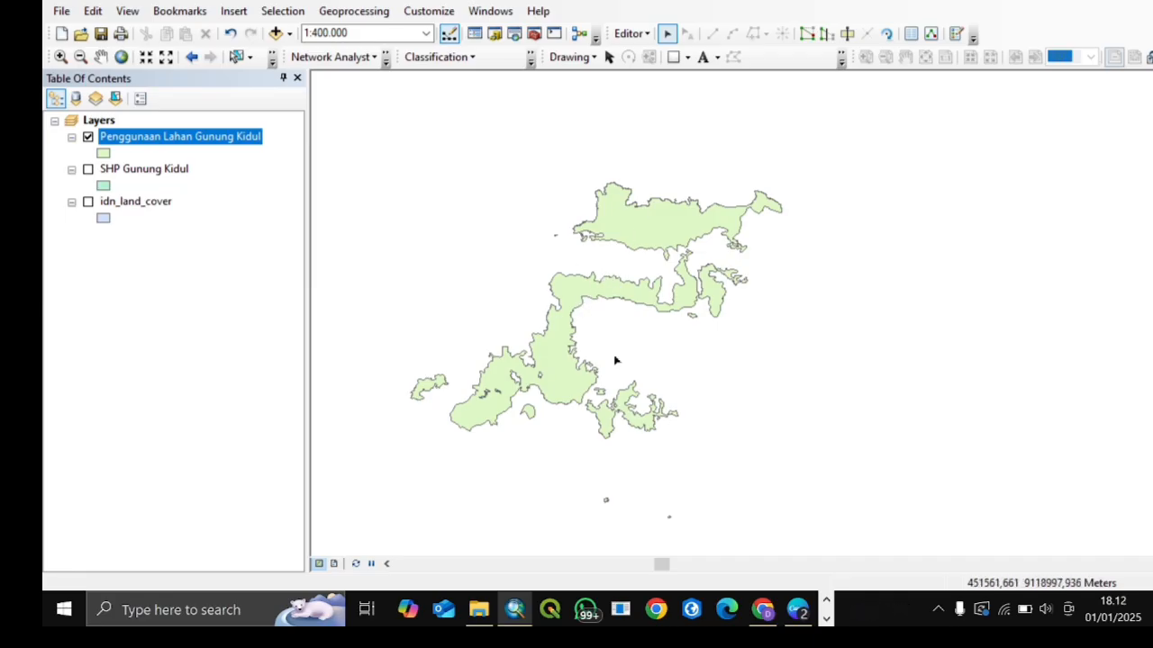
# Step: Add LahanKritis_indonesia.shp to the map from the lahan kritis folder inside BAHAN
pyautogui.click(277, 34)
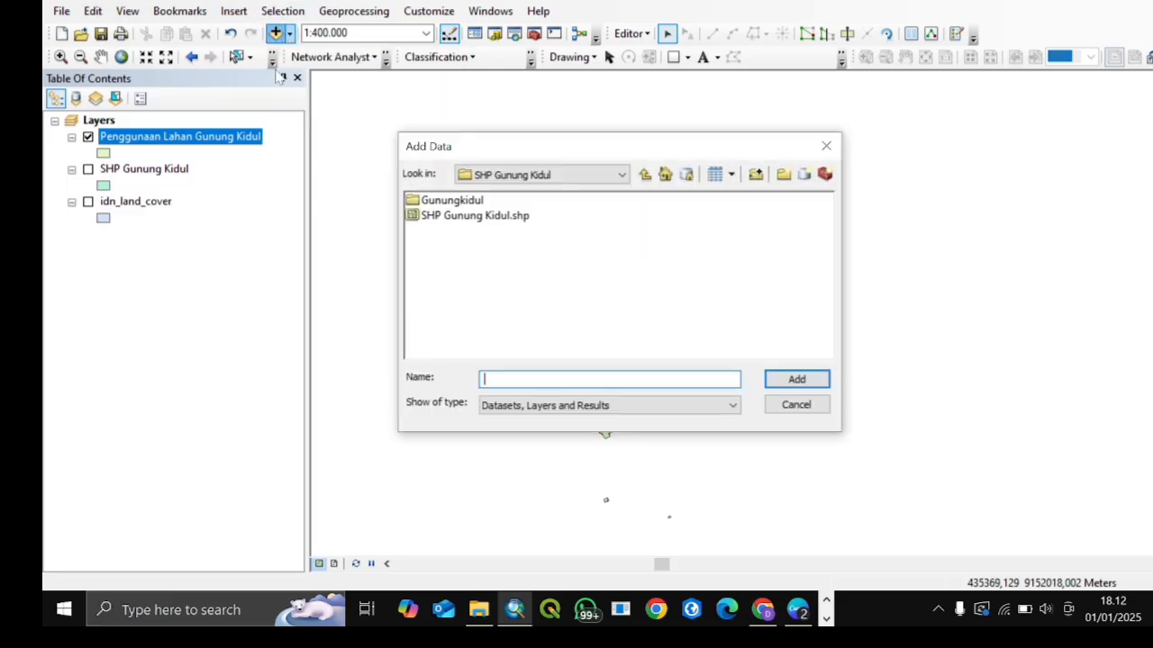
pyautogui.click(646, 175)
pyautogui.click(644, 175)
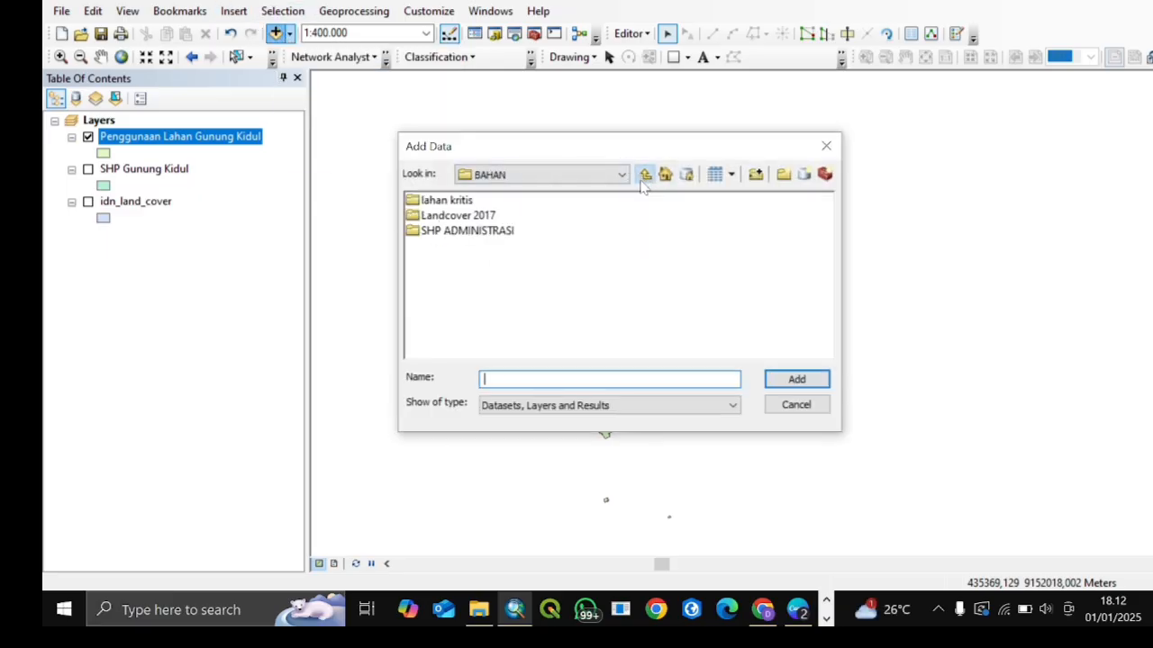
pyautogui.click(444, 200)
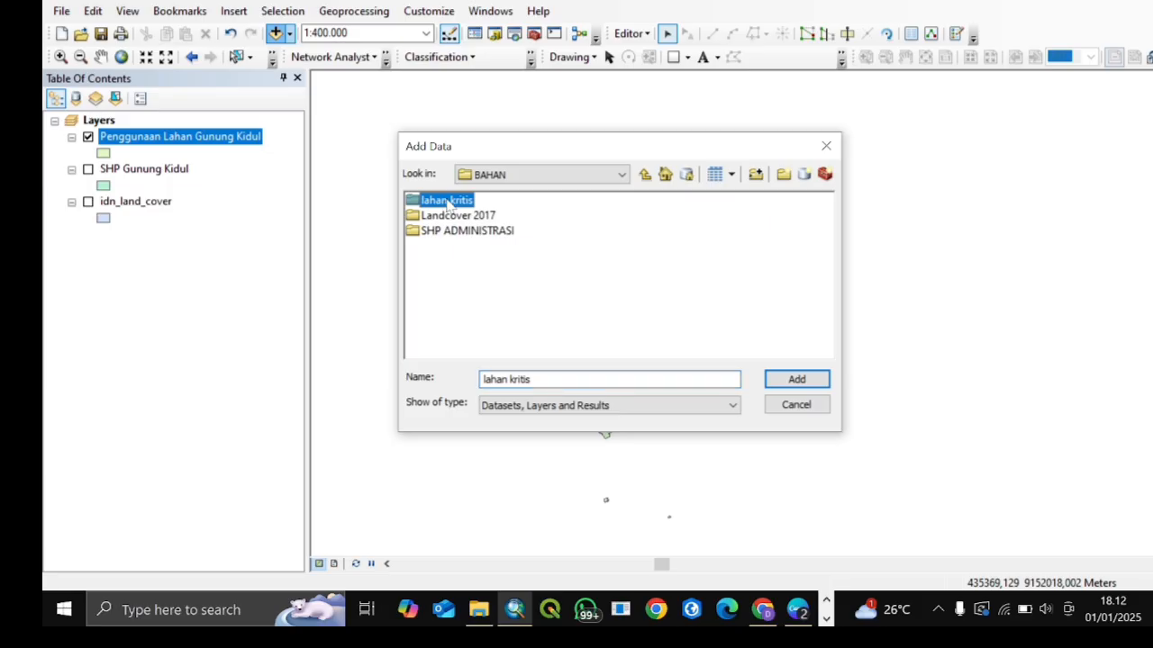
pyautogui.doubleClick(448, 200)
pyautogui.click(457, 200)
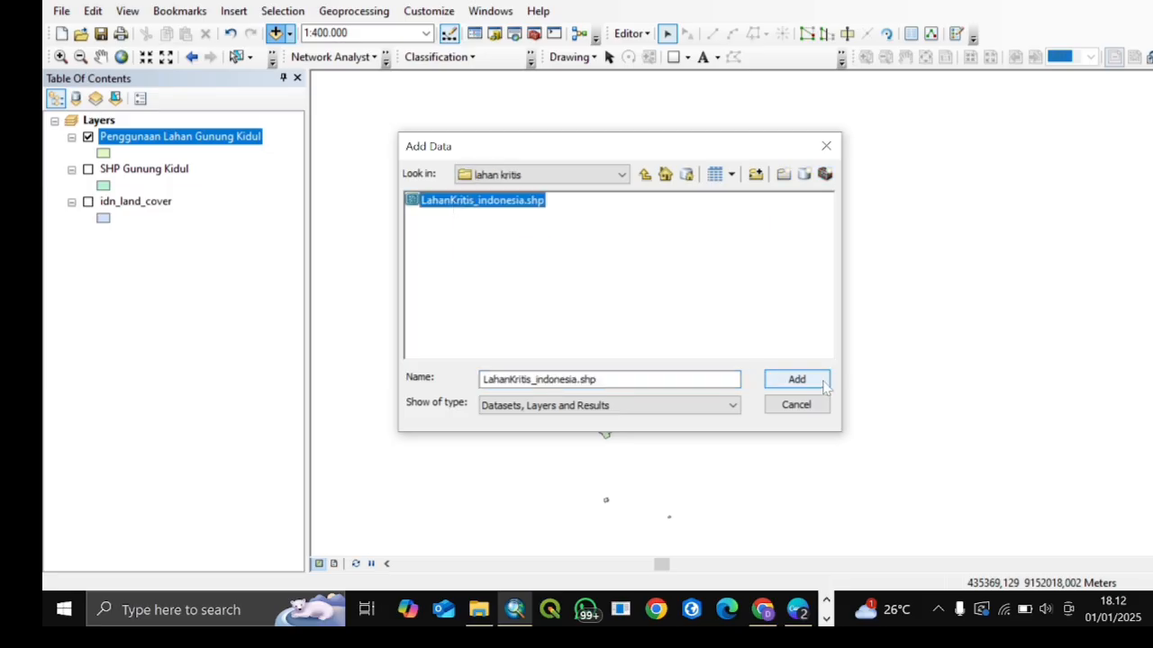
pyautogui.click(796, 380)
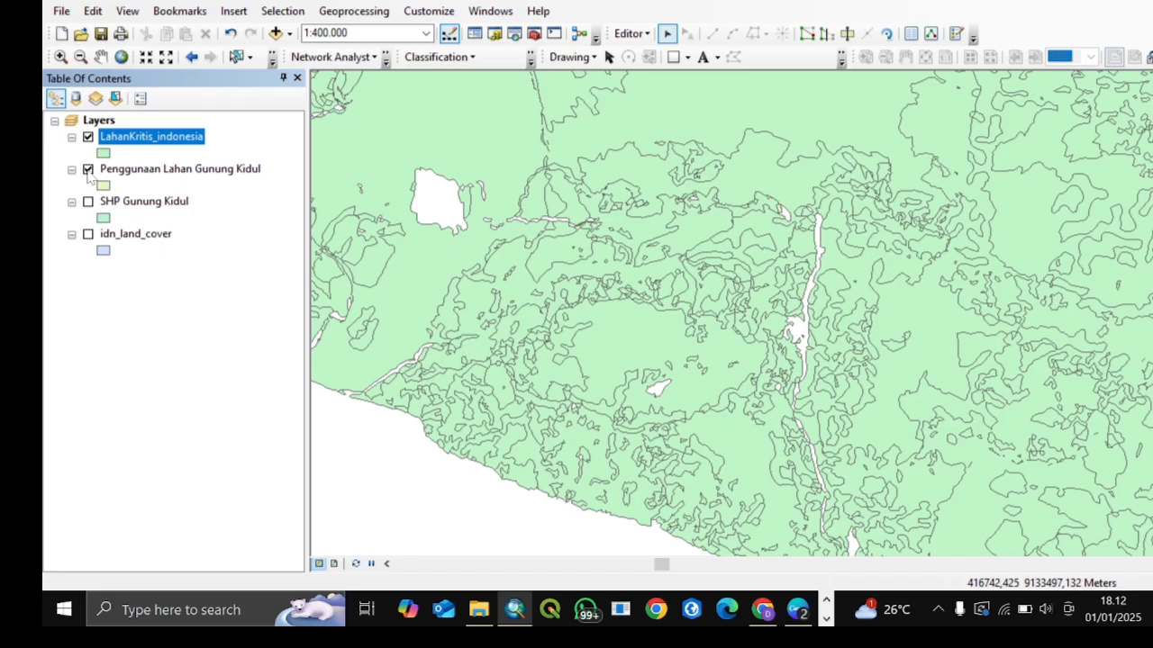
# Step: Show SHP Gunung Kidul instead of Penggunaan Lahan Gunung Kidul, and set up a Clip of LahanKritis_indonesia using SHP Gunung Kidul as clip features
pyautogui.click(87, 171)
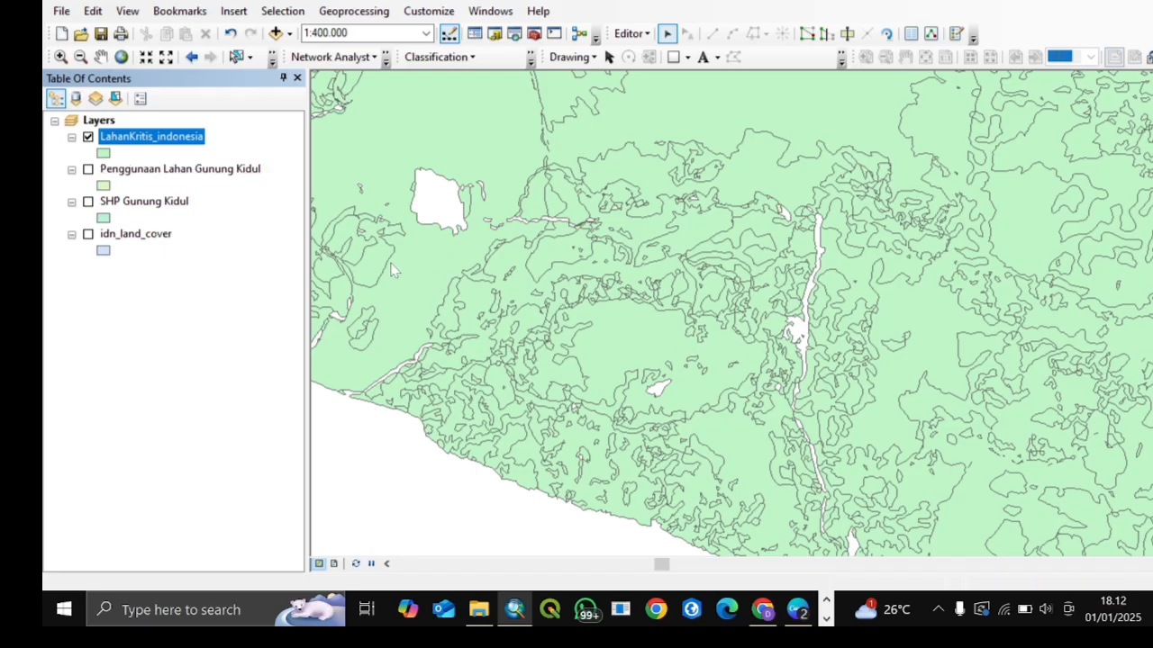
pyautogui.click(89, 202)
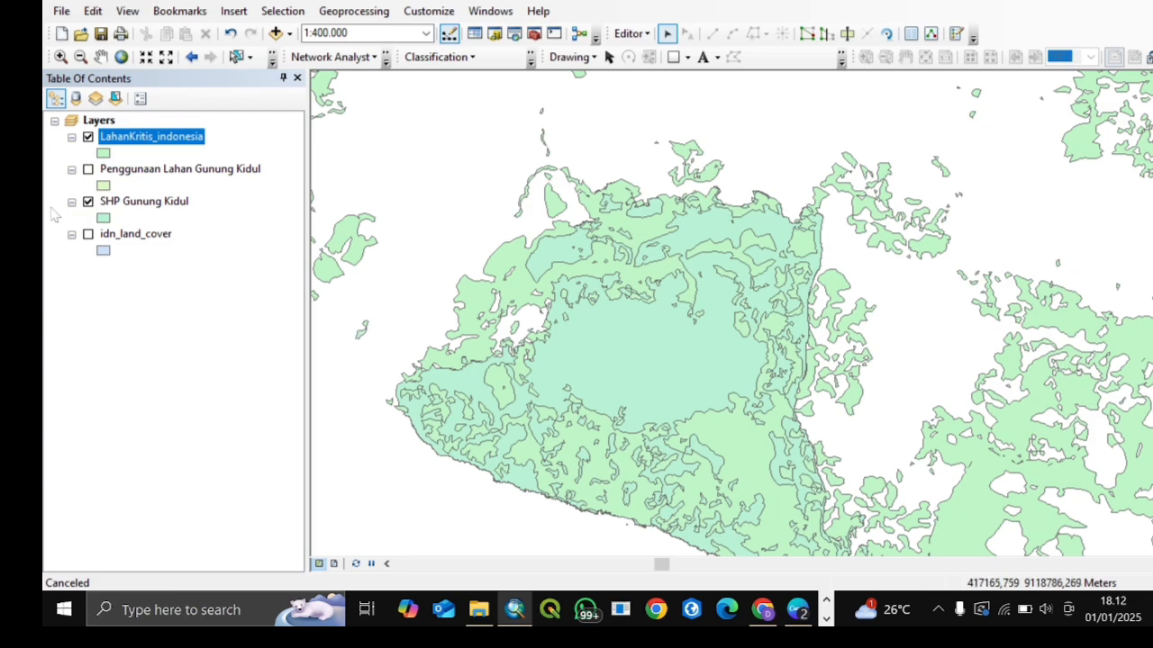
pyautogui.click(347, 12)
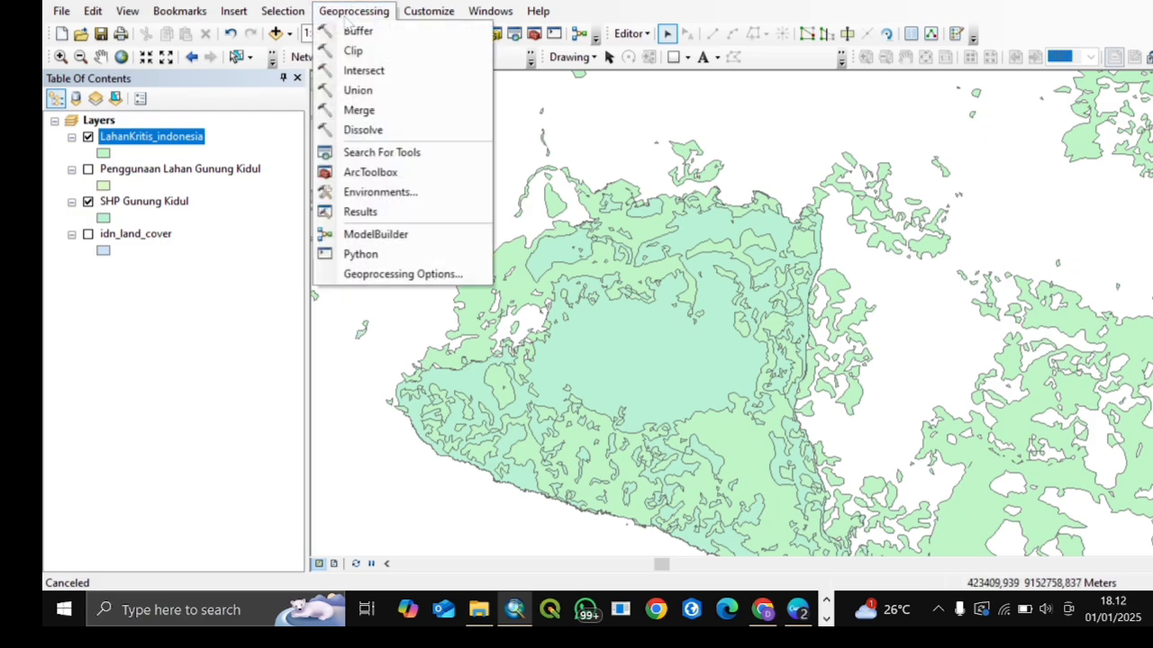
pyautogui.click(353, 51)
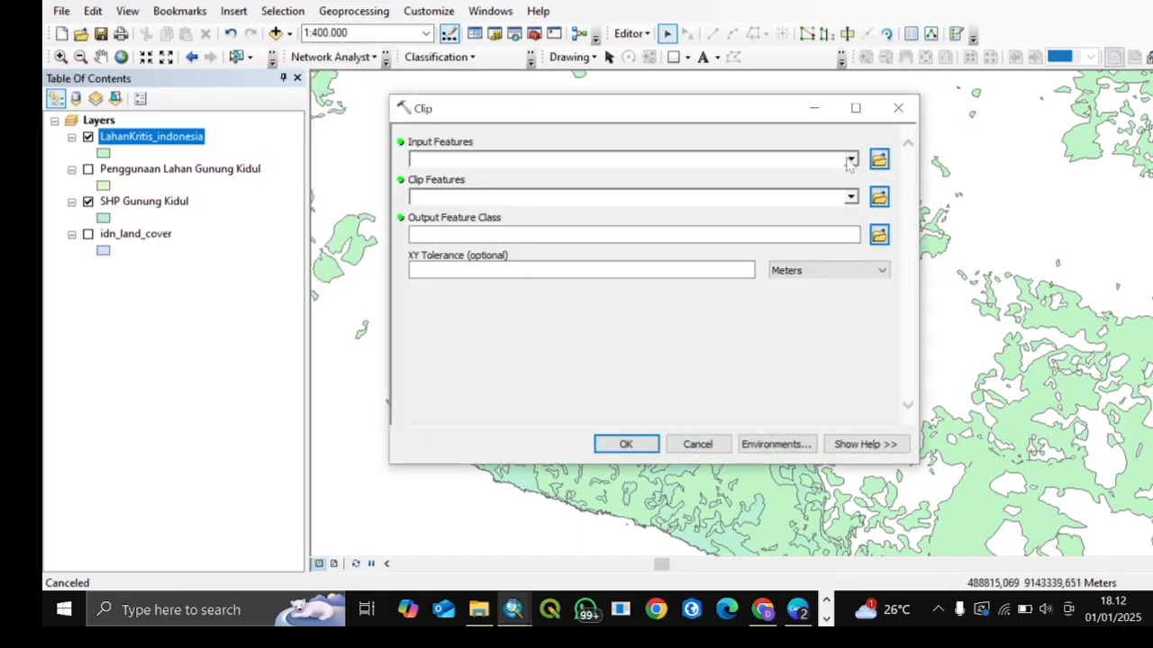
pyautogui.click(850, 160)
pyautogui.click(556, 180)
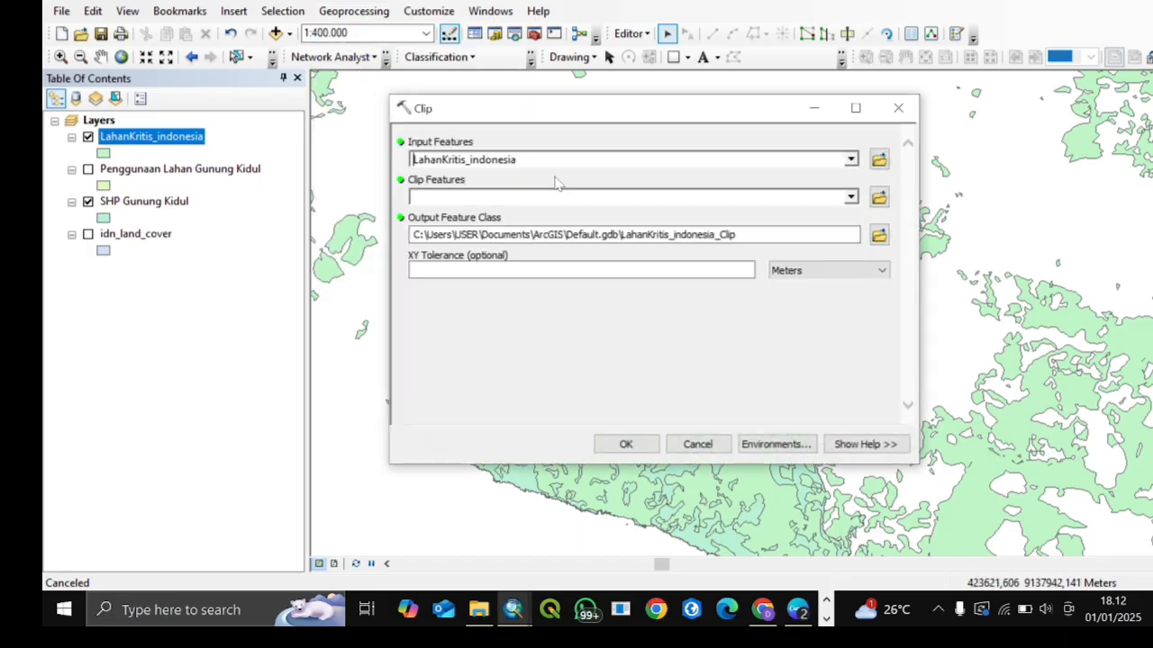
pyautogui.click(850, 197)
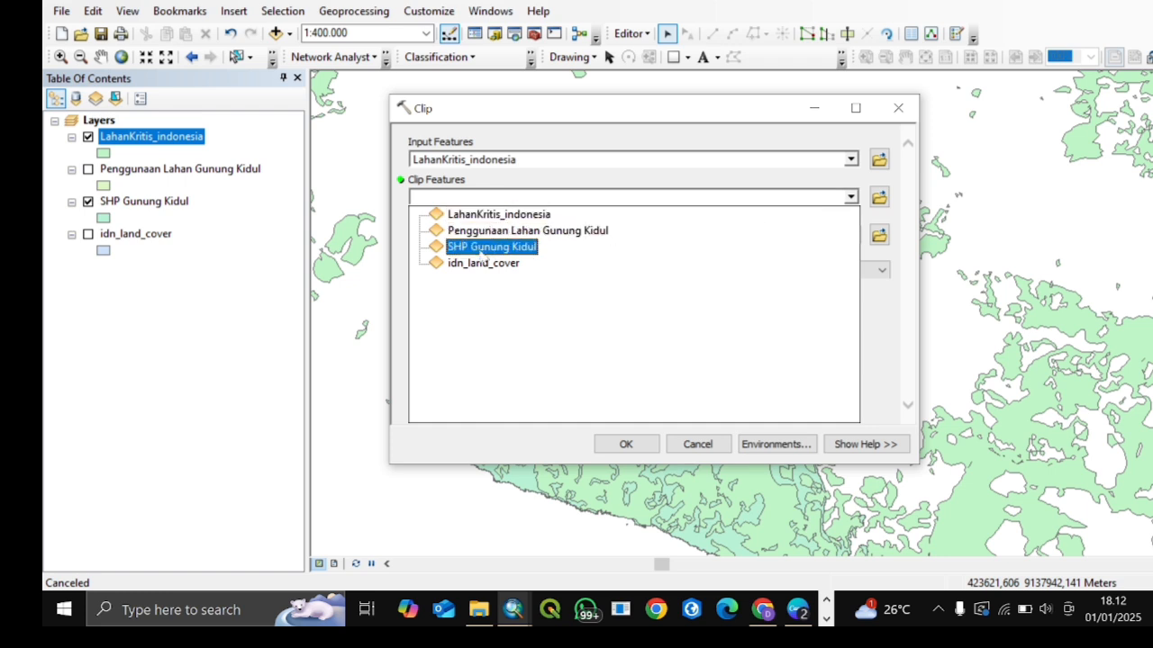
pyautogui.click(511, 249)
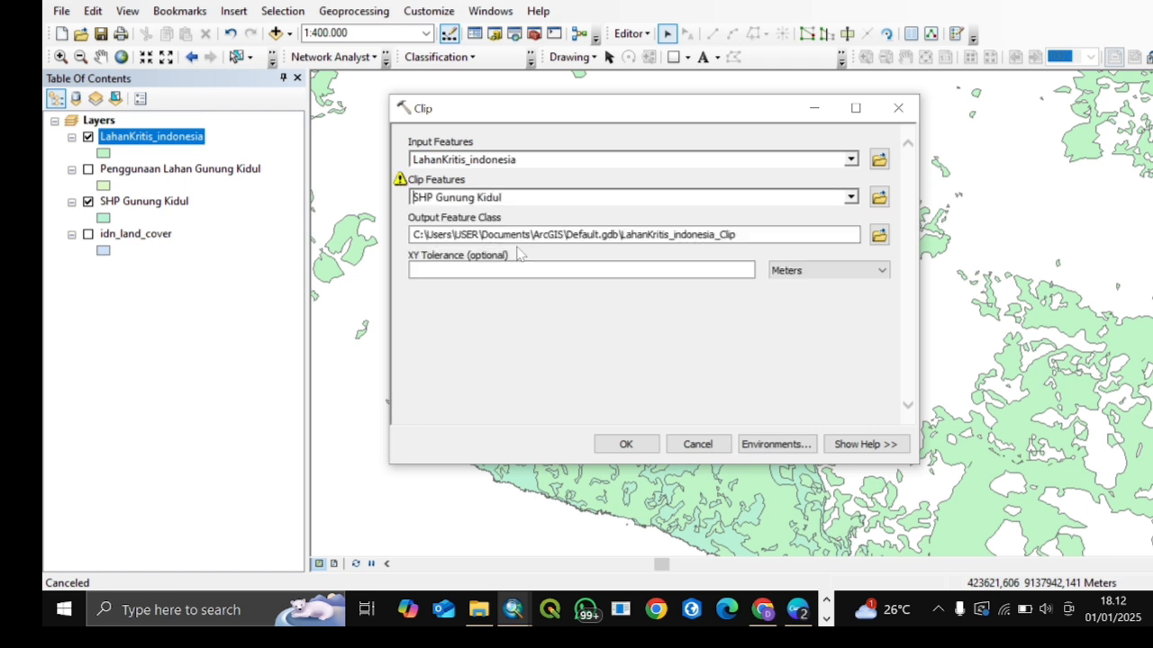
# Step: Run the clip with its output saved as Lahan Kritis Gunung Kidul in the OUTPUT folder of C:\PROJEK UAS SIG DASAR
pyautogui.click(879, 235)
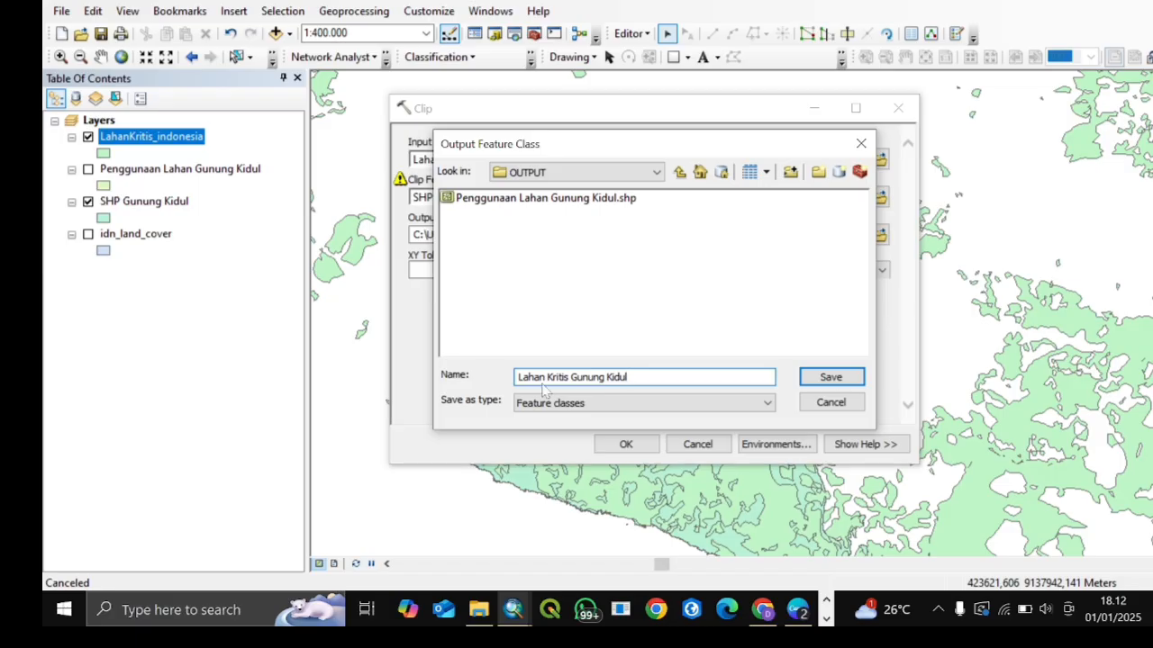
pyautogui.click(830, 377)
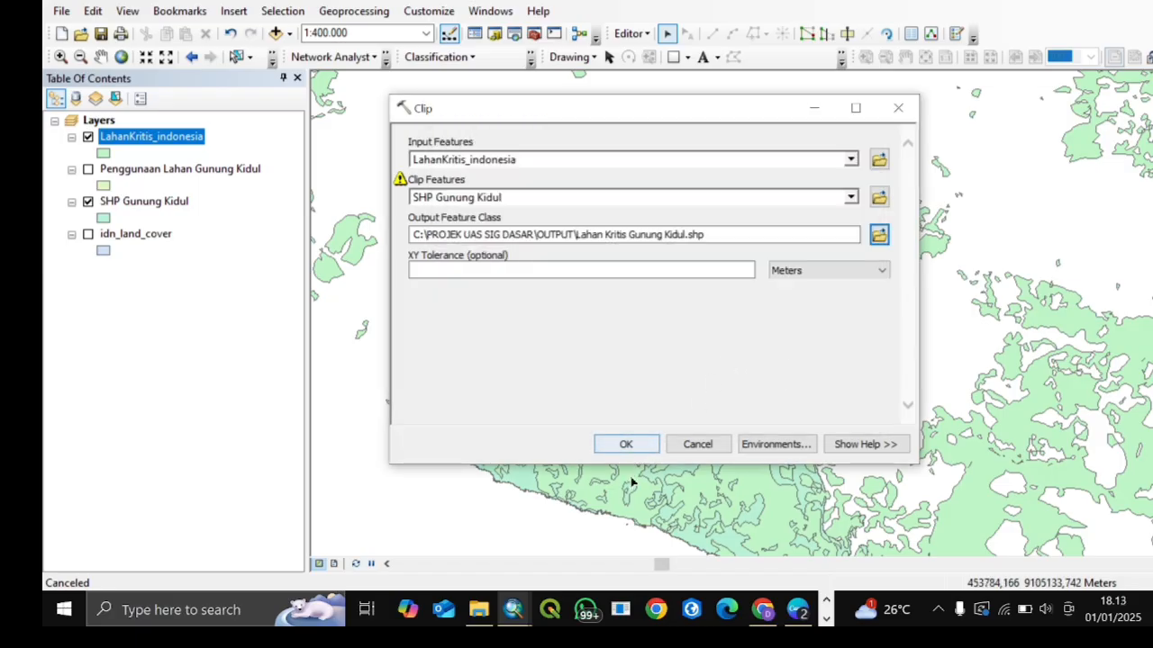
pyautogui.click(626, 444)
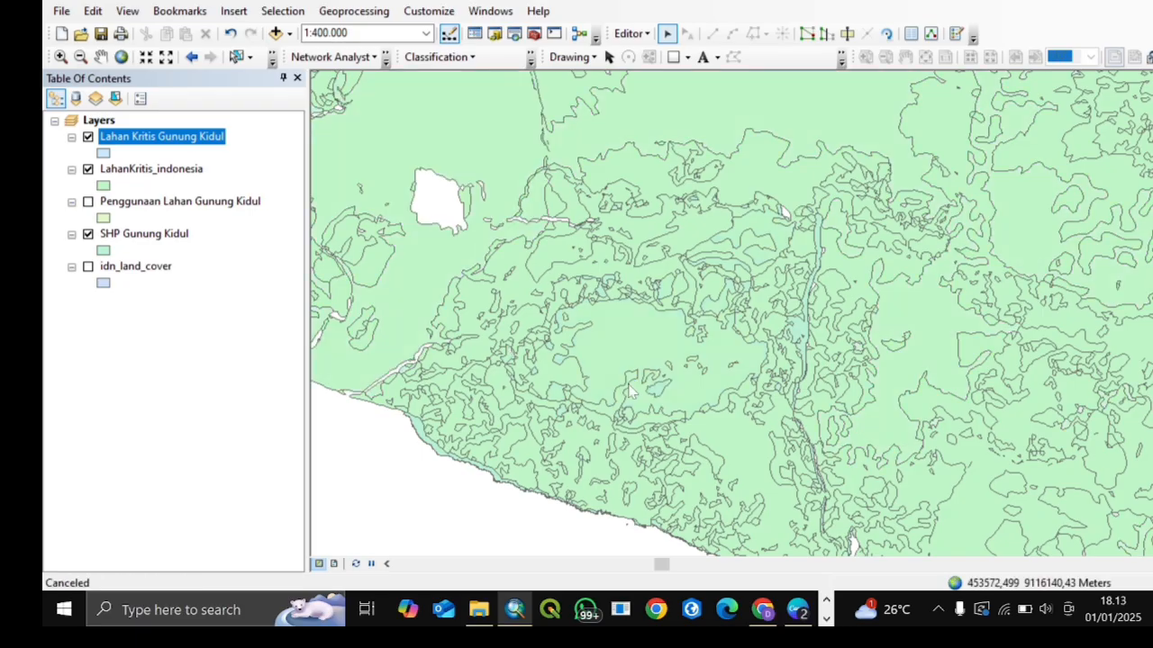
# Step: Hide the LahanKritis_indonesia and SHP Gunung Kidul layers to display only the clipped Lahan Kritis Gunung Kidul layer
pyautogui.press('Escape')
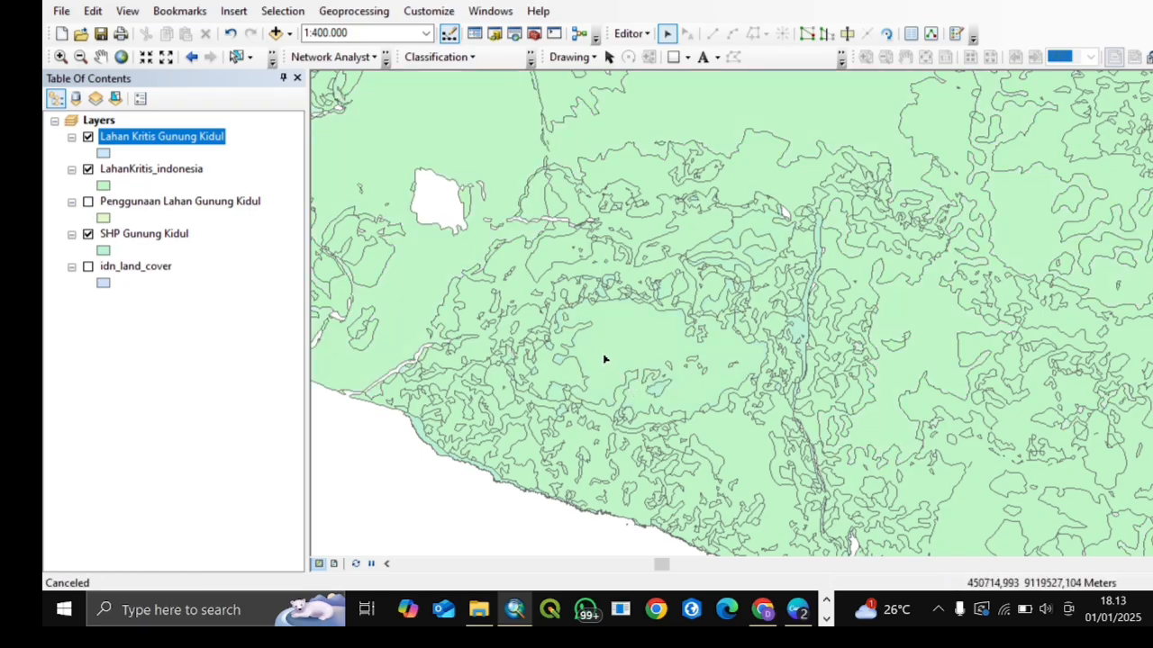
pyautogui.click(87, 169)
pyautogui.moveTo(584, 309); pyautogui.dragTo(605, 280)
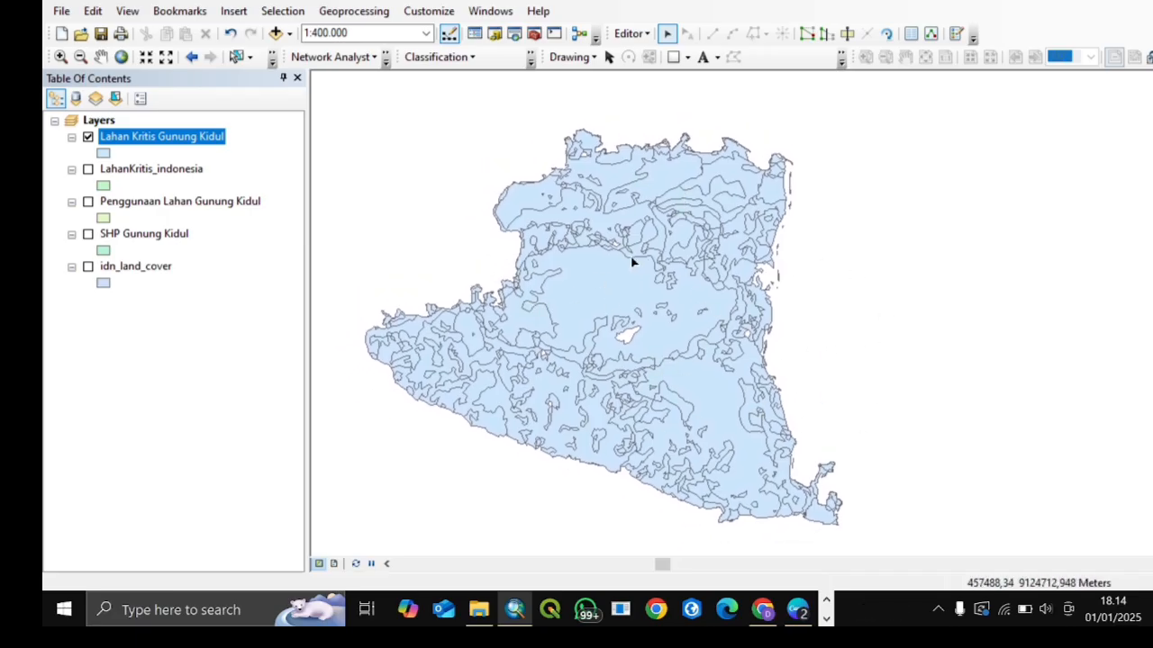
# Step: Examine the critical land classes in the Lahan Kritis Gunung Kidul attribute table and close it
pyautogui.rightClick(203, 145)
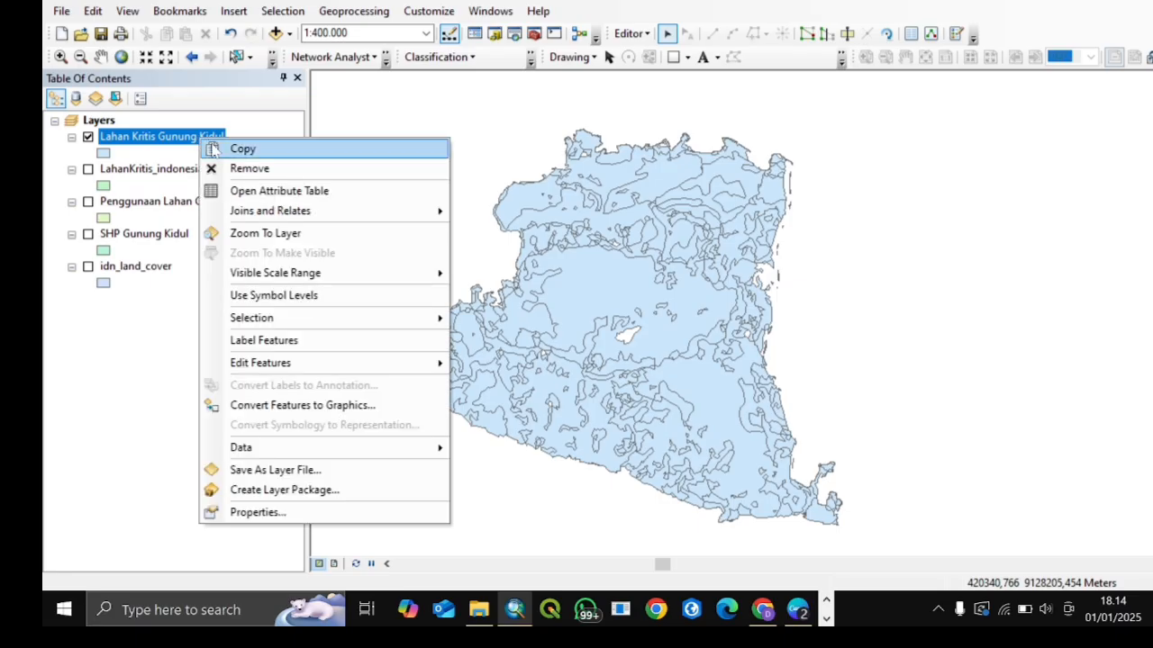
pyautogui.click(281, 191)
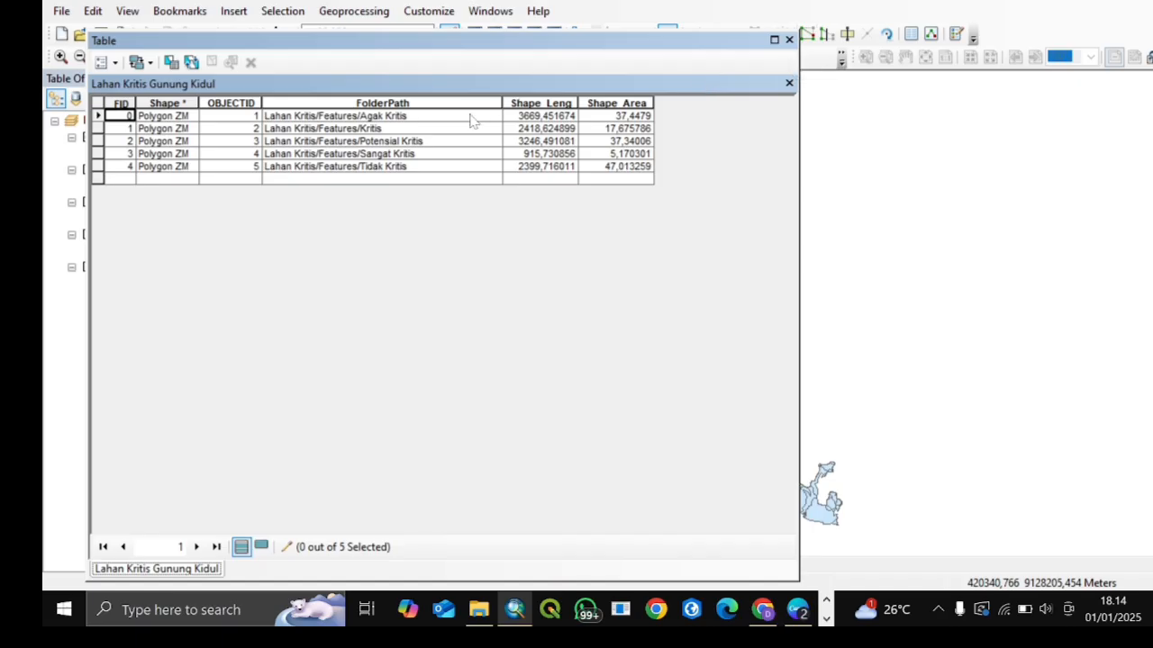
pyautogui.click(789, 39)
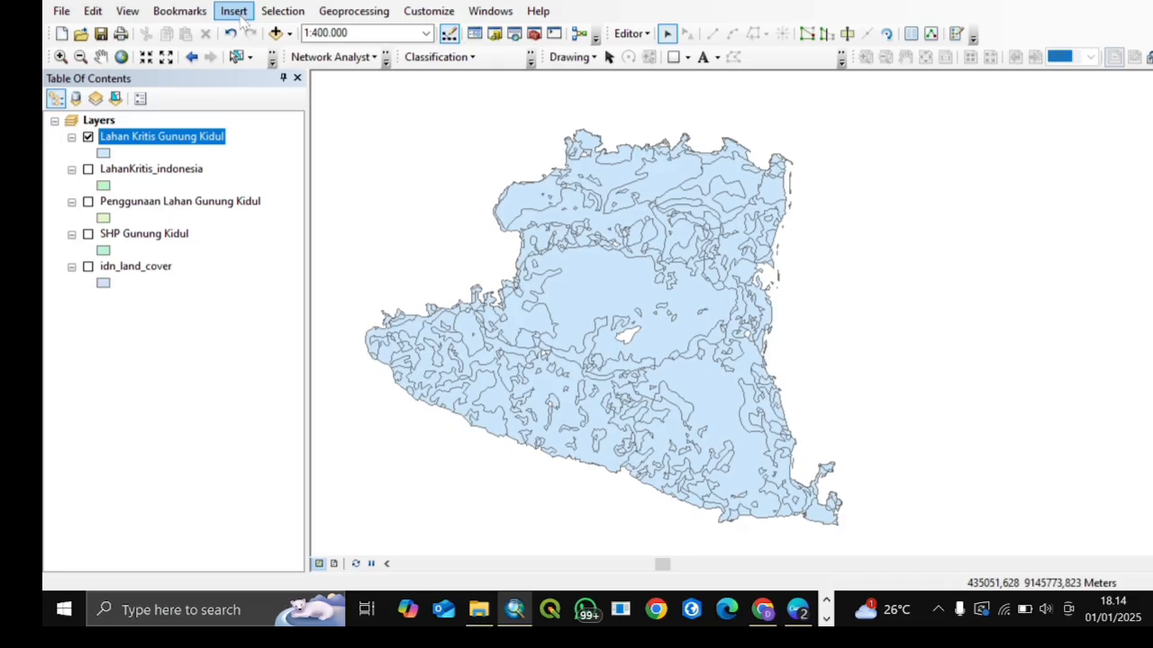
# Step: Set up an Intersect with Lahan Kritis Gunung Kidul and Penggunaan Lahan Gunung Kidul as the input features
pyautogui.click(356, 12)
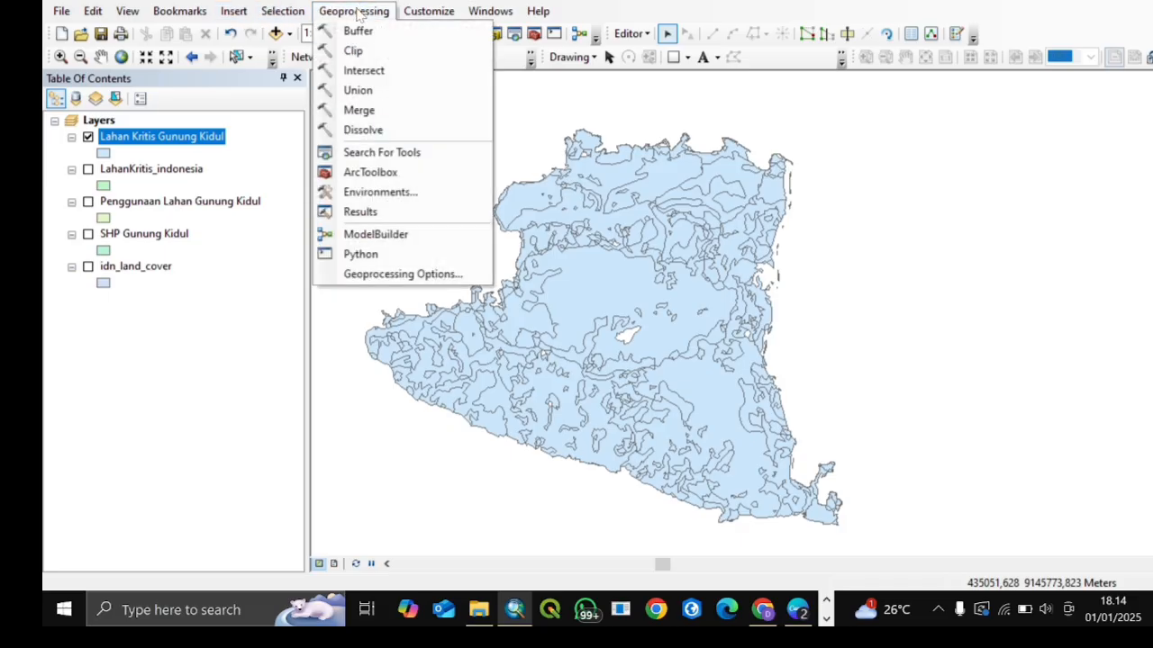
pyautogui.click(376, 70)
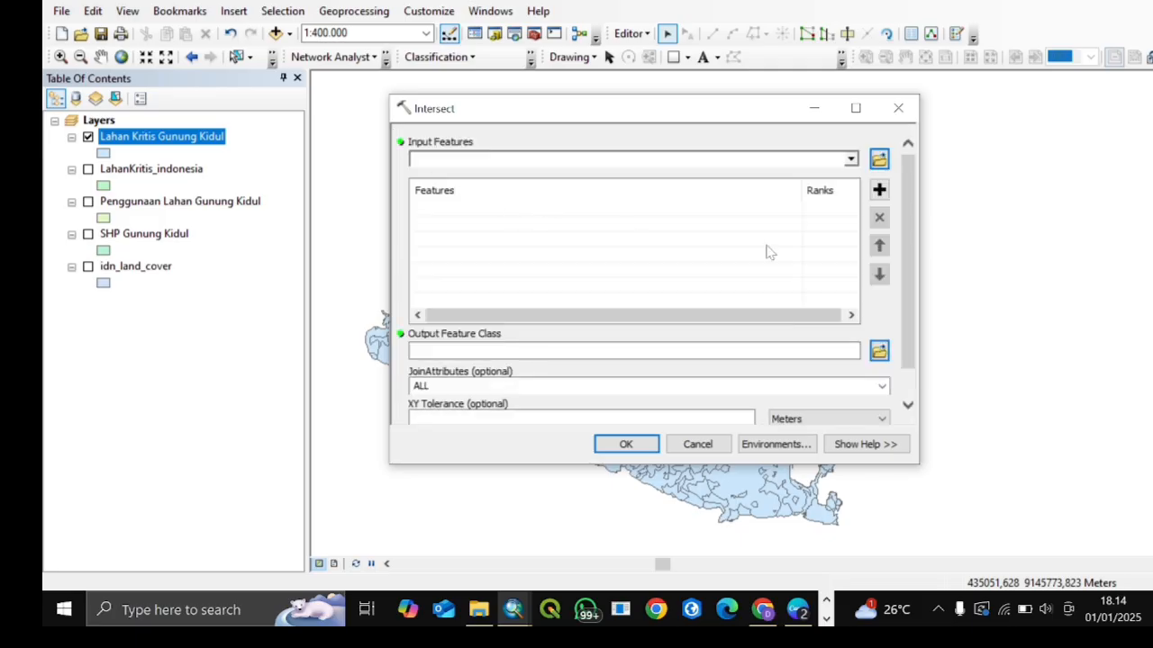
pyautogui.click(851, 160)
pyautogui.click(510, 180)
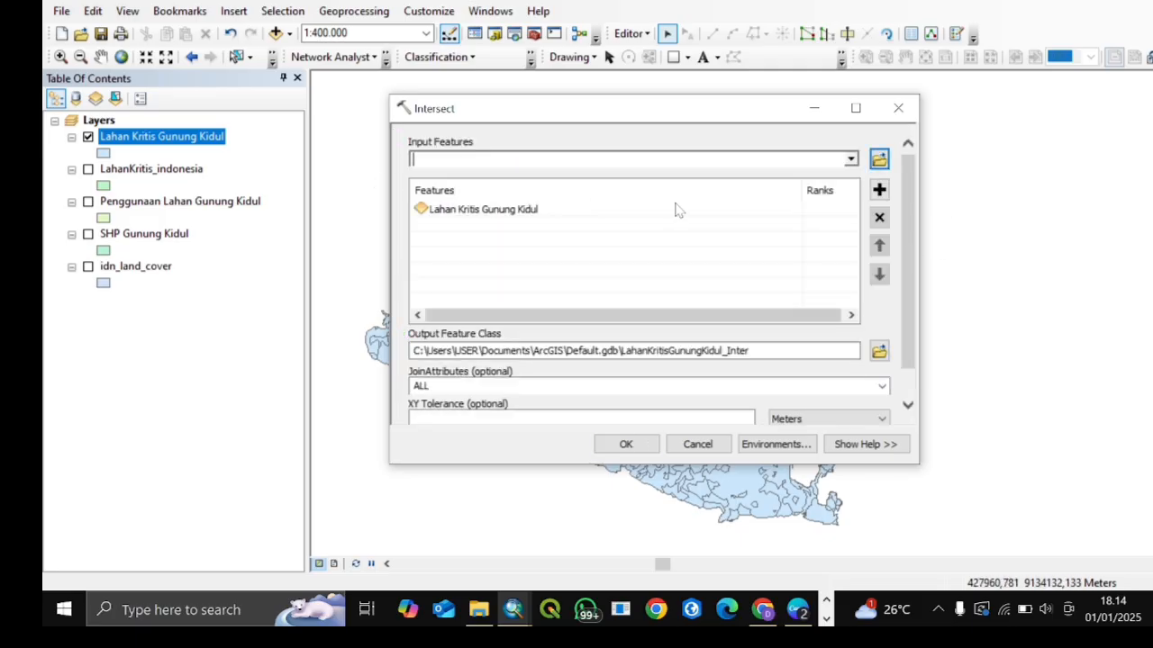
pyautogui.click(851, 161)
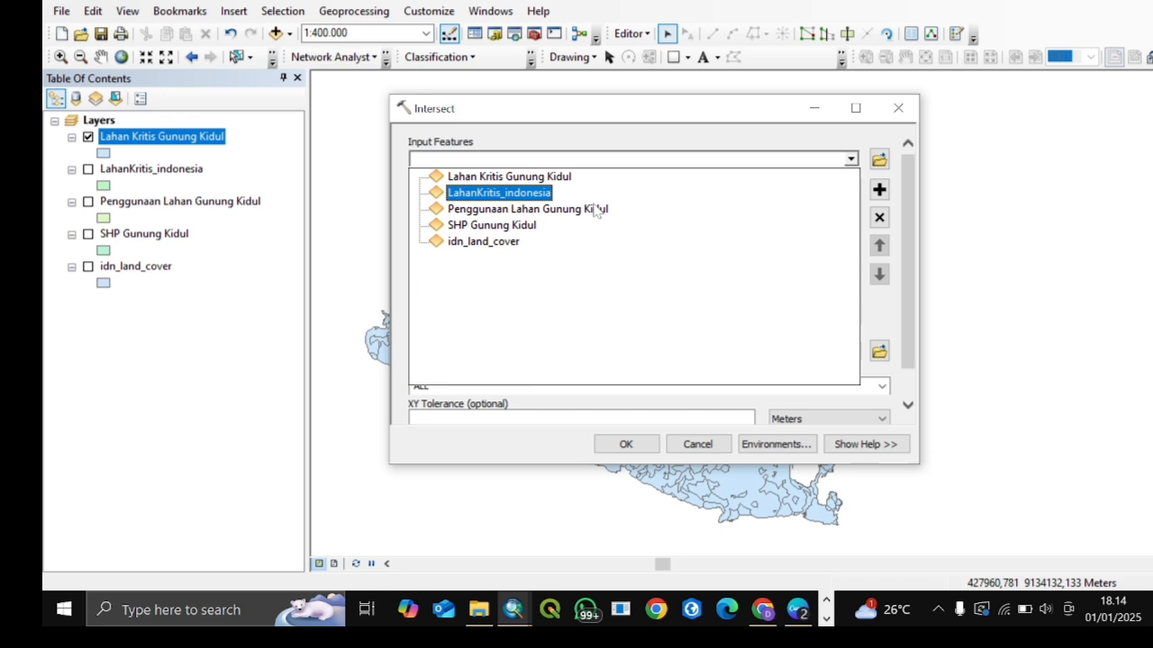
pyautogui.click(533, 210)
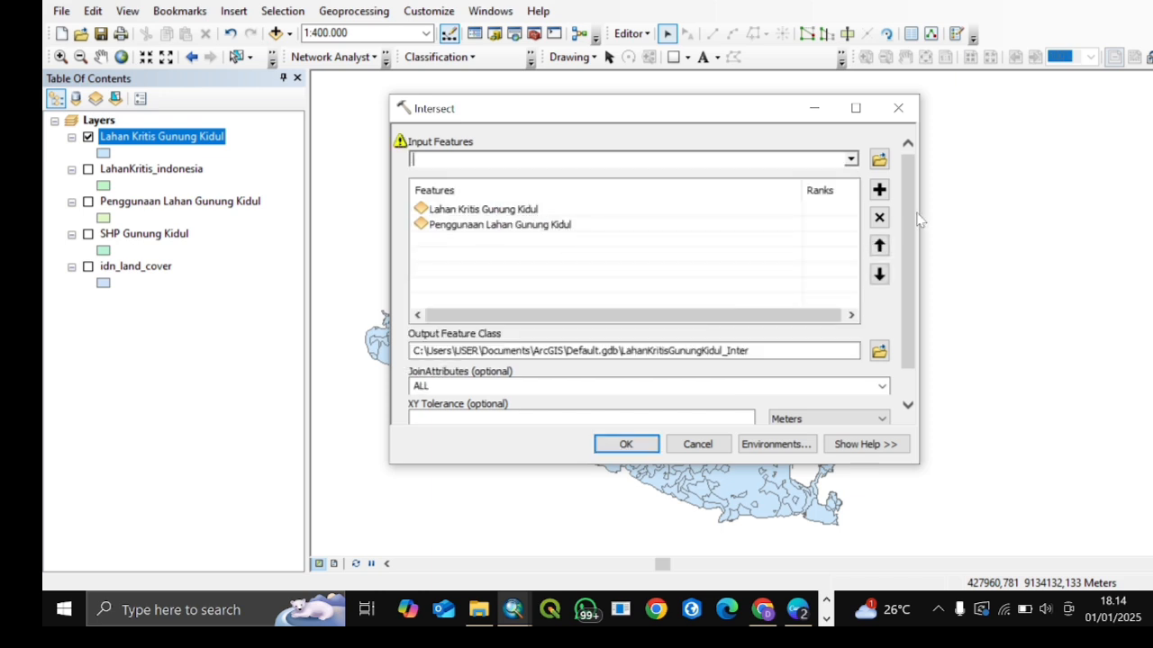
# Step: Run the intersect with output Intersect Hutan dan Lahan Kritis in the OUTPUT folder, and hide the Lahan Kritis Gunung Kidul layer
pyautogui.moveTo(900, 259); pyautogui.dragTo(900, 285)
pyautogui.click(878, 317)
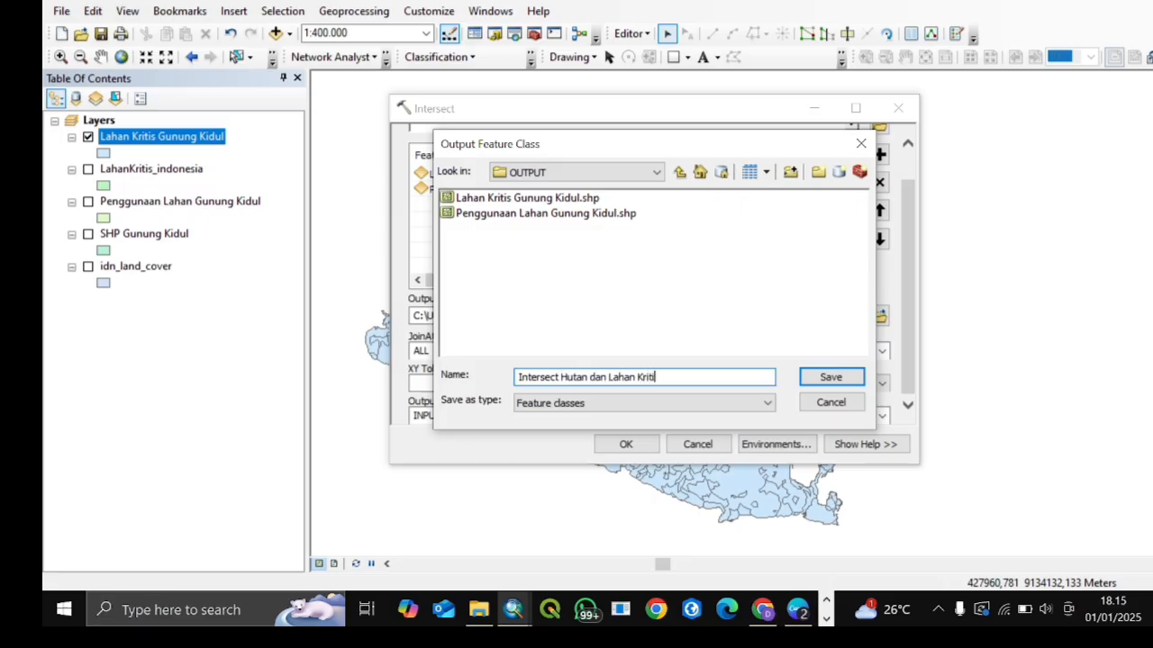
pyautogui.click(829, 376)
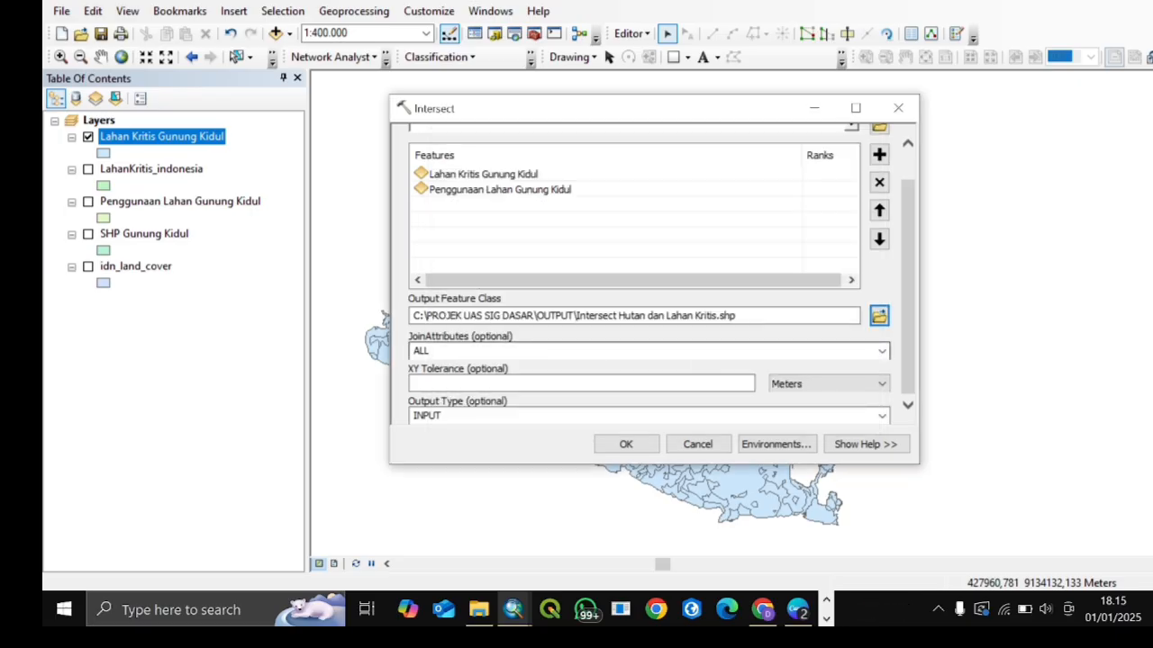
pyautogui.moveTo(909, 341); pyautogui.dragTo(910, 338)
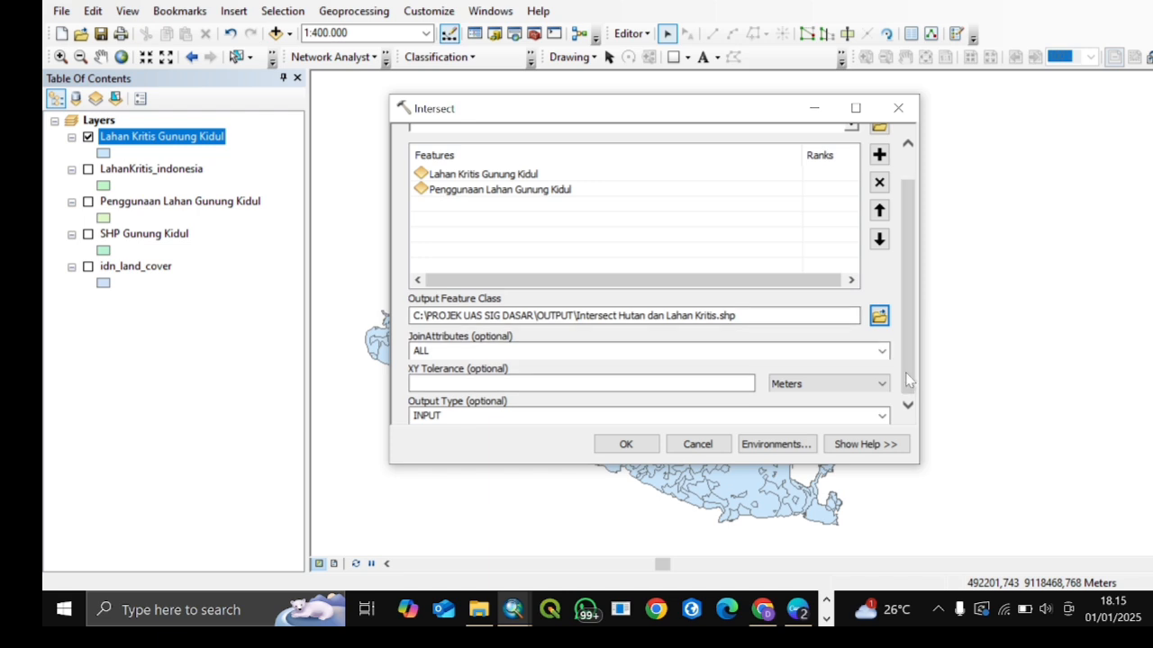
pyautogui.click(626, 444)
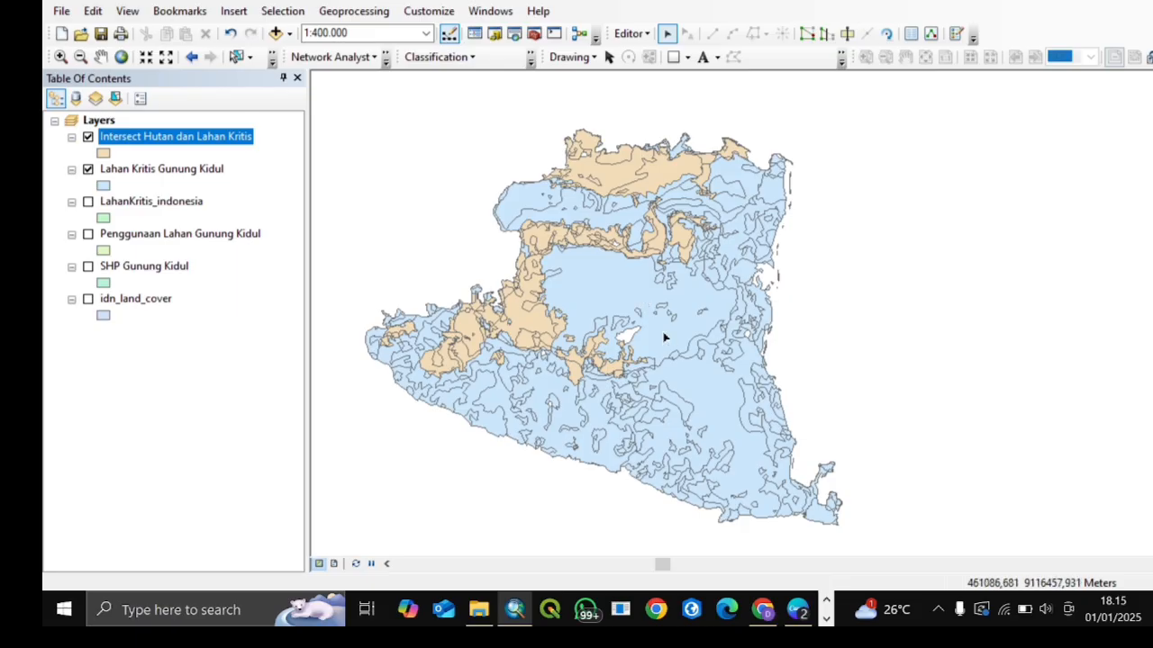
pyautogui.click(87, 169)
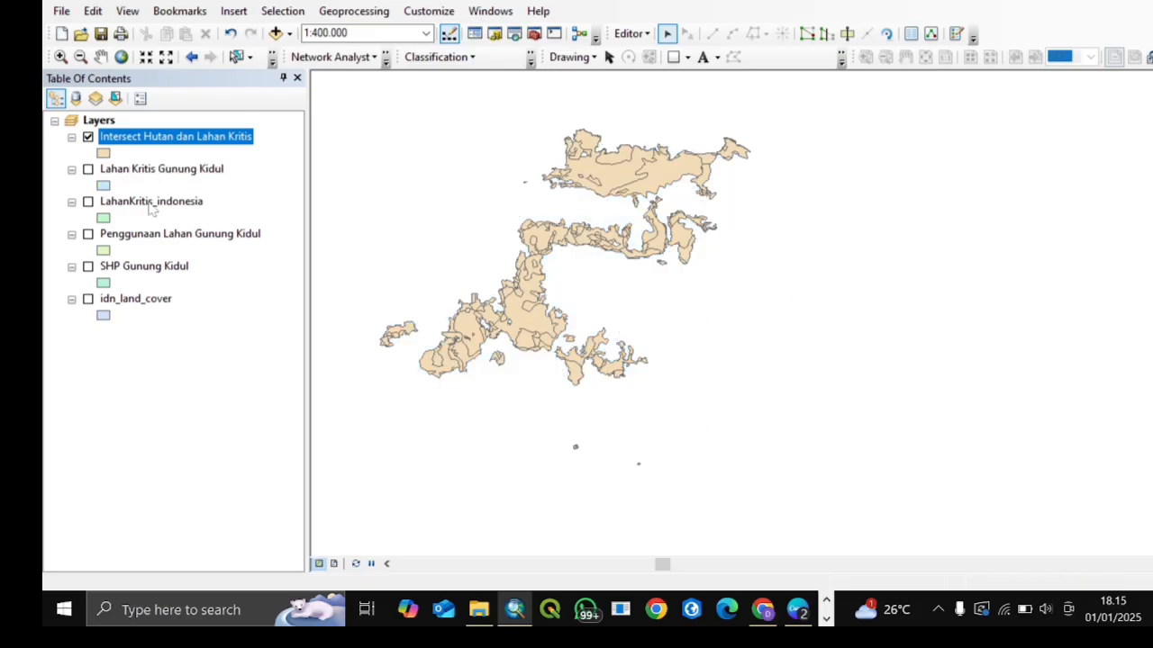
pyautogui.moveTo(582, 288); pyautogui.dragTo(654, 342)
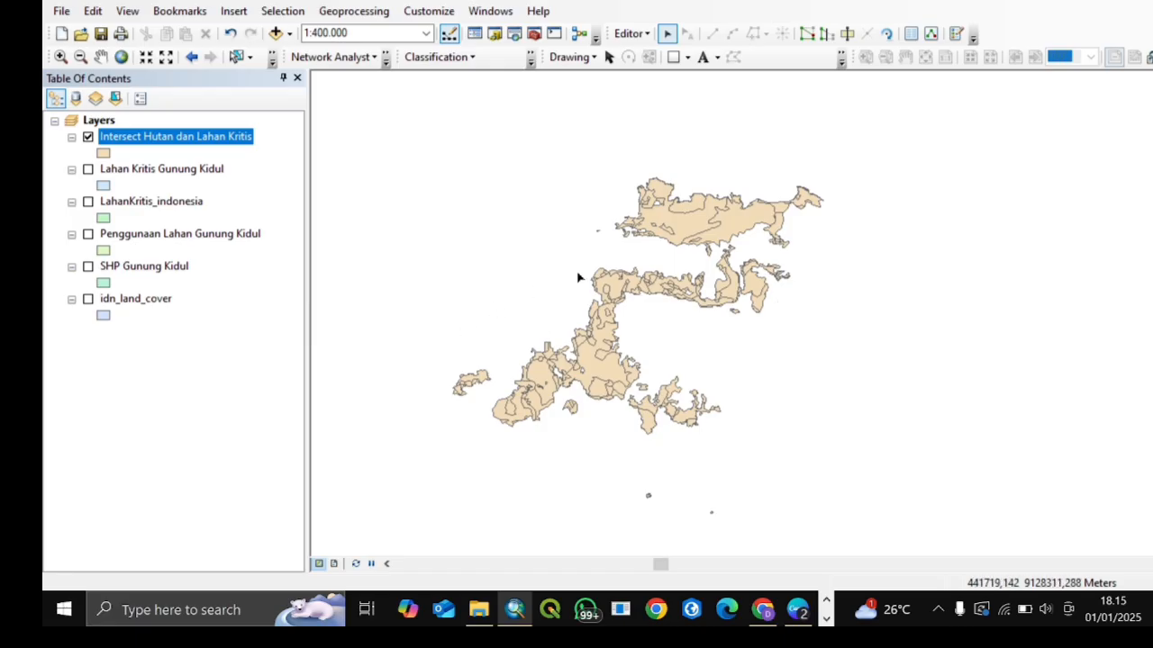
# Step: Examine the critical land records in the Intersect Hutan dan Lahan Kritis attribute table and close it
pyautogui.rightClick(219, 142)
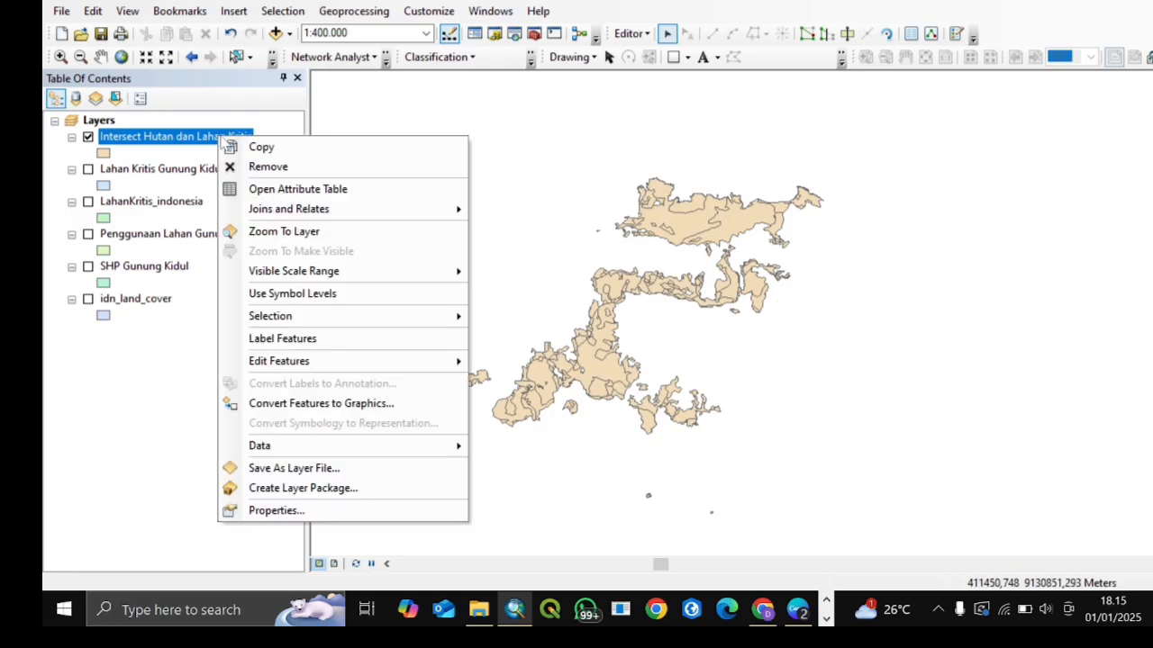
pyautogui.click(284, 188)
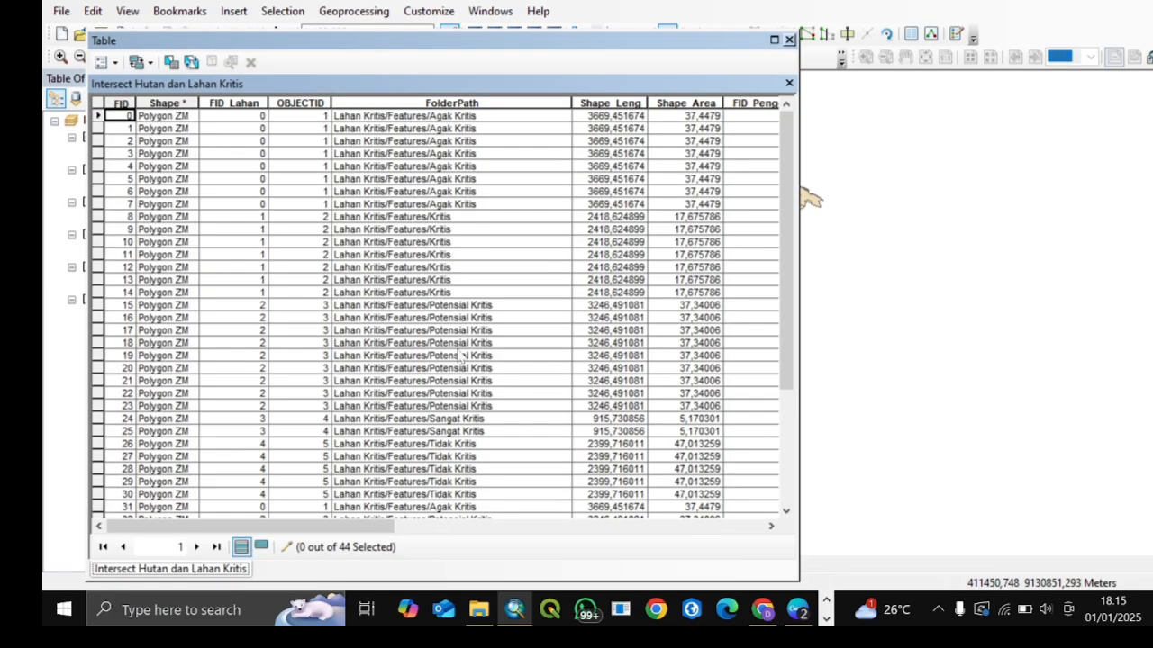
pyautogui.scroll(-5, 474, 381)
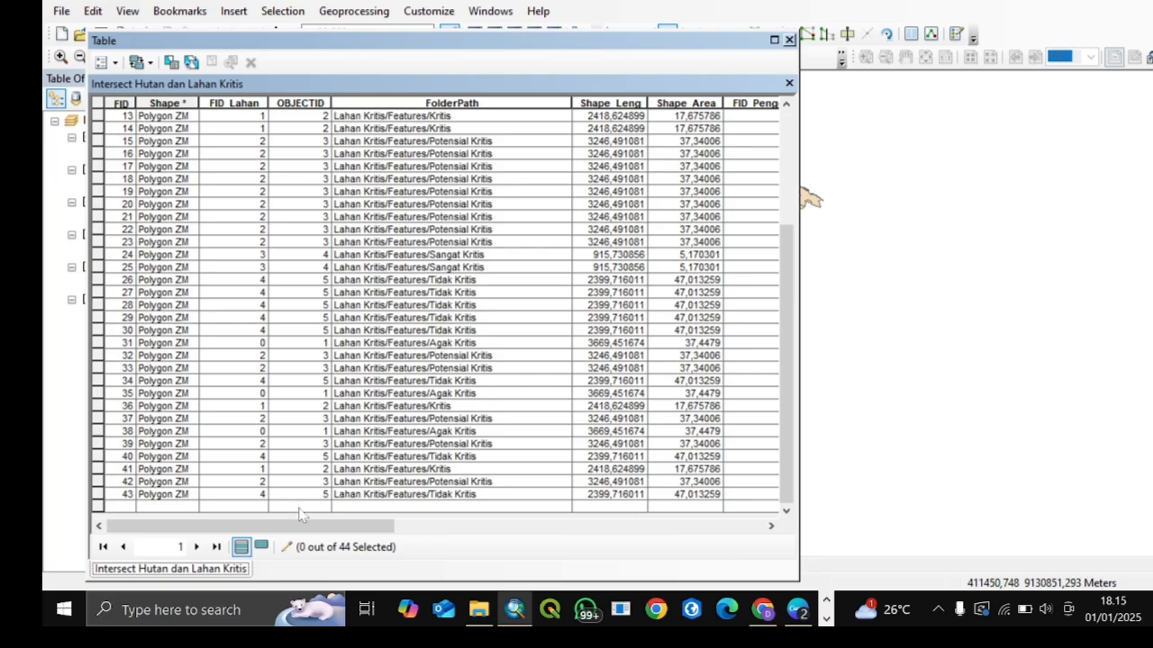
pyautogui.moveTo(303, 526)
pyautogui.mouseDown()
pyautogui.moveTo(441, 537)
pyautogui.moveTo(513, 517)
pyautogui.moveTo(308, 510)
pyautogui.mouseUp()
pyautogui.scroll(5, 385, 313)
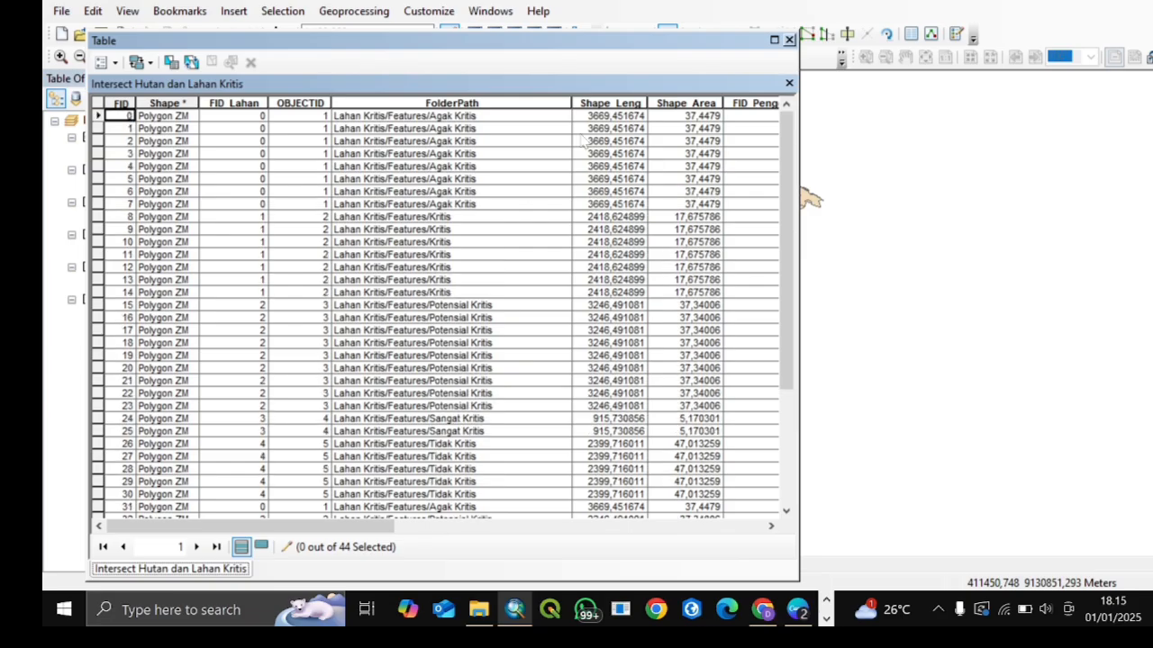
pyautogui.click(789, 40)
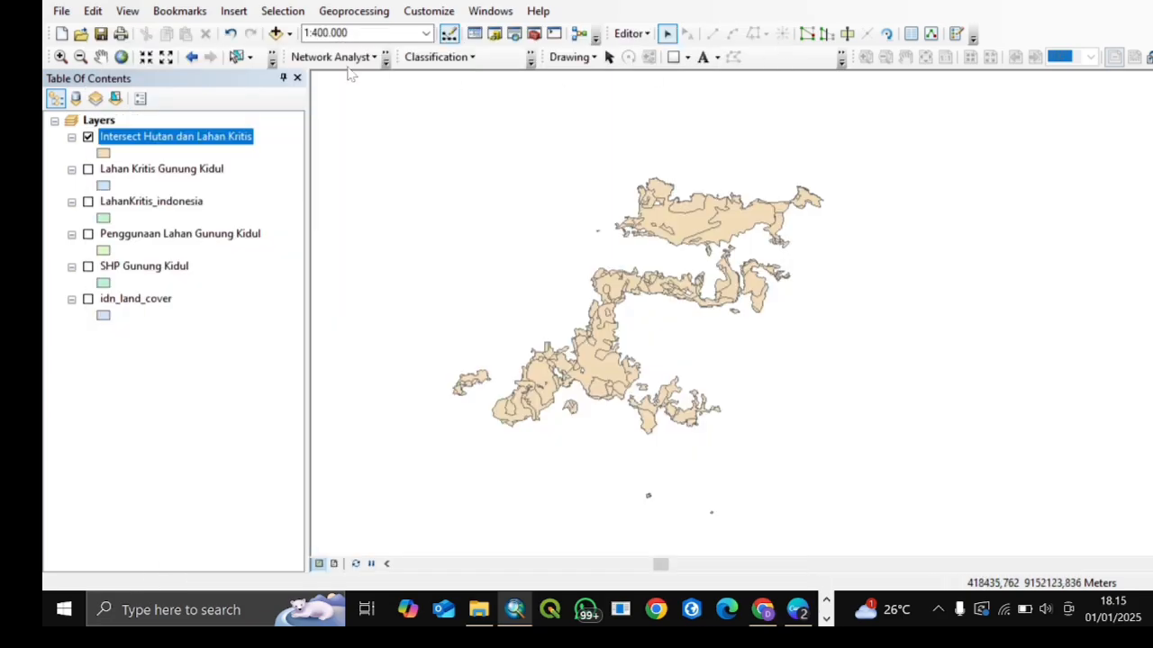
# Step: Set up a Dissolve of Intersect Hutan dan Lahan Kritis with output Dissolve Hutan dan Lahan Kritis in the OUTPUT folder
pyautogui.click(354, 11)
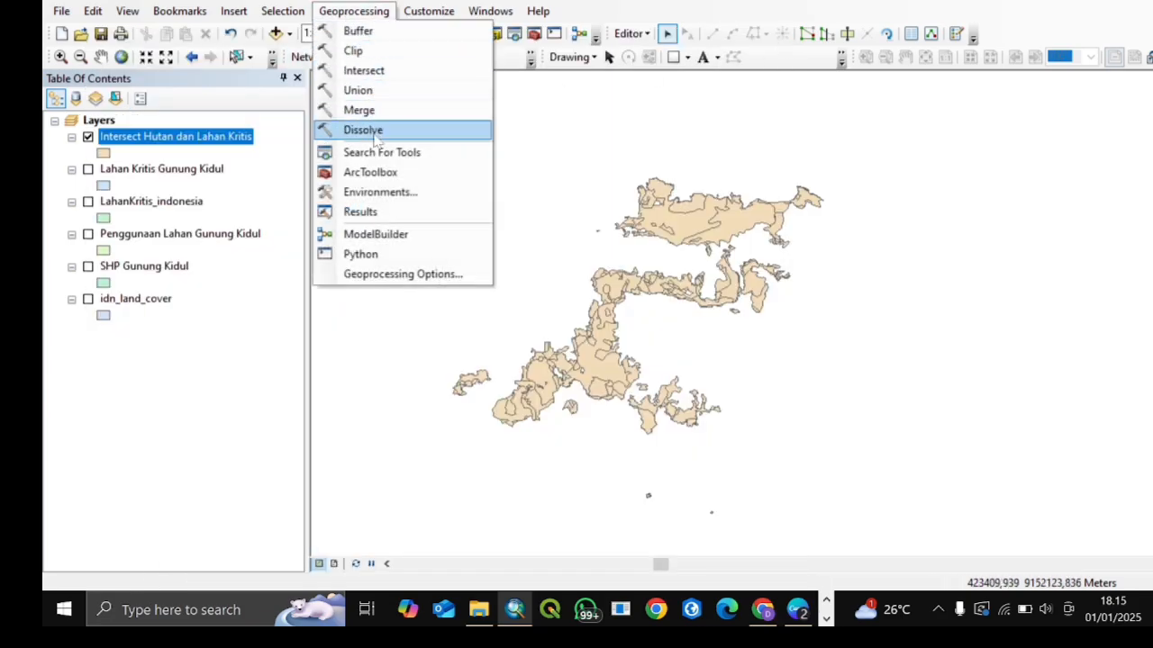
pyautogui.click(377, 129)
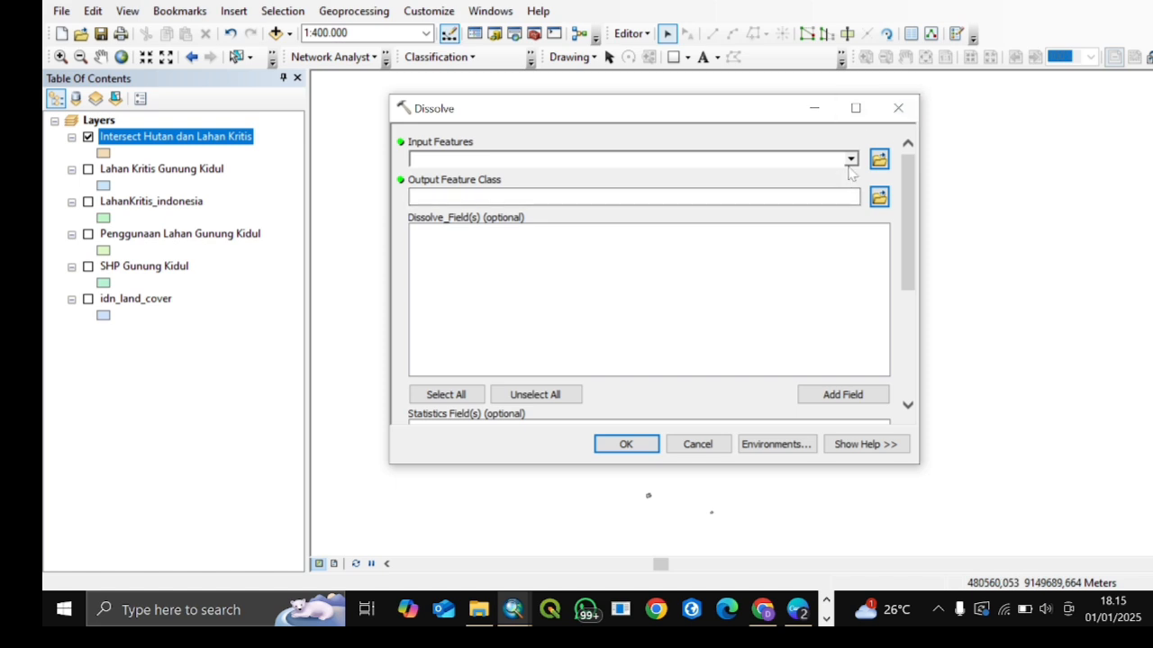
pyautogui.click(850, 159)
pyautogui.click(505, 176)
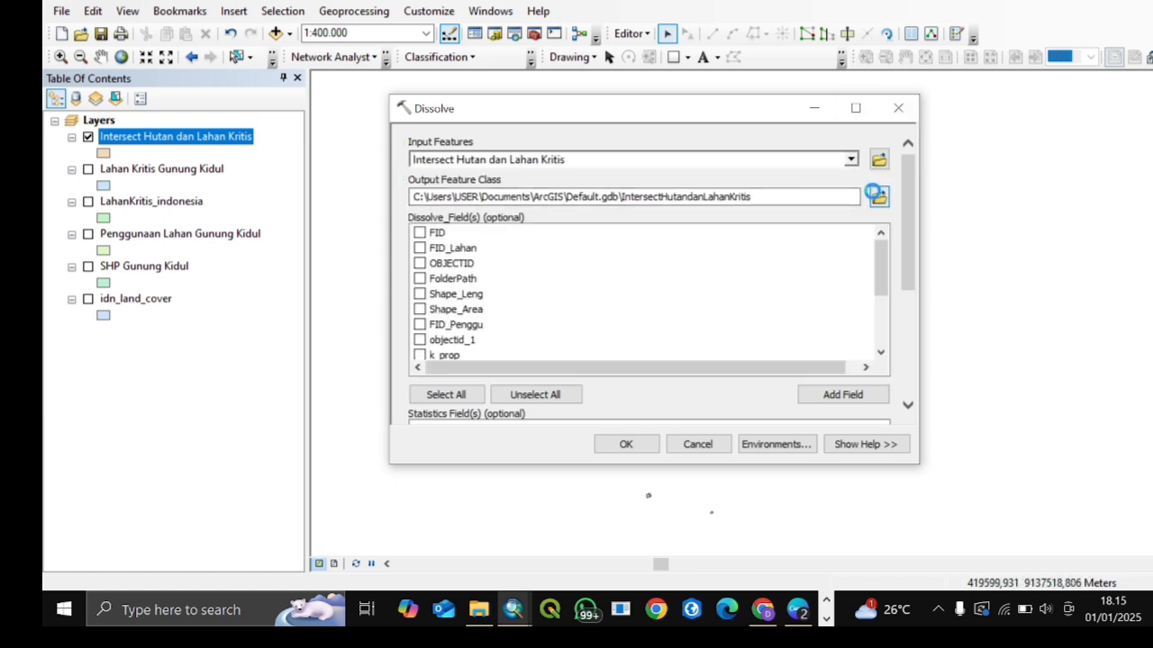
pyautogui.click(879, 196)
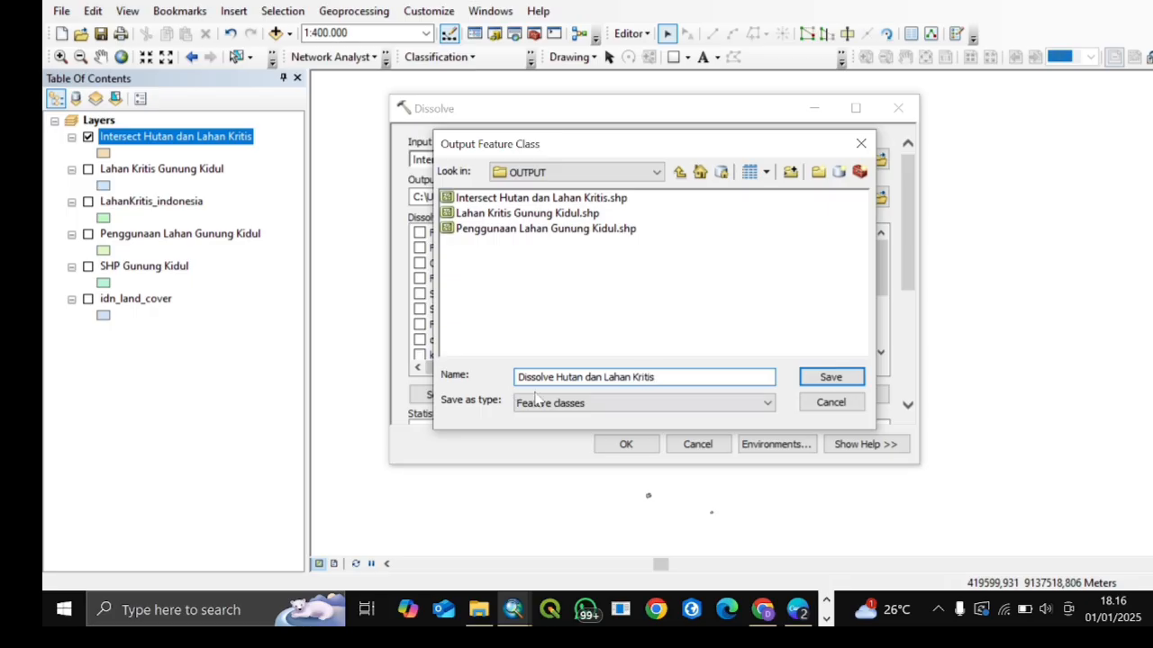
pyautogui.click(830, 377)
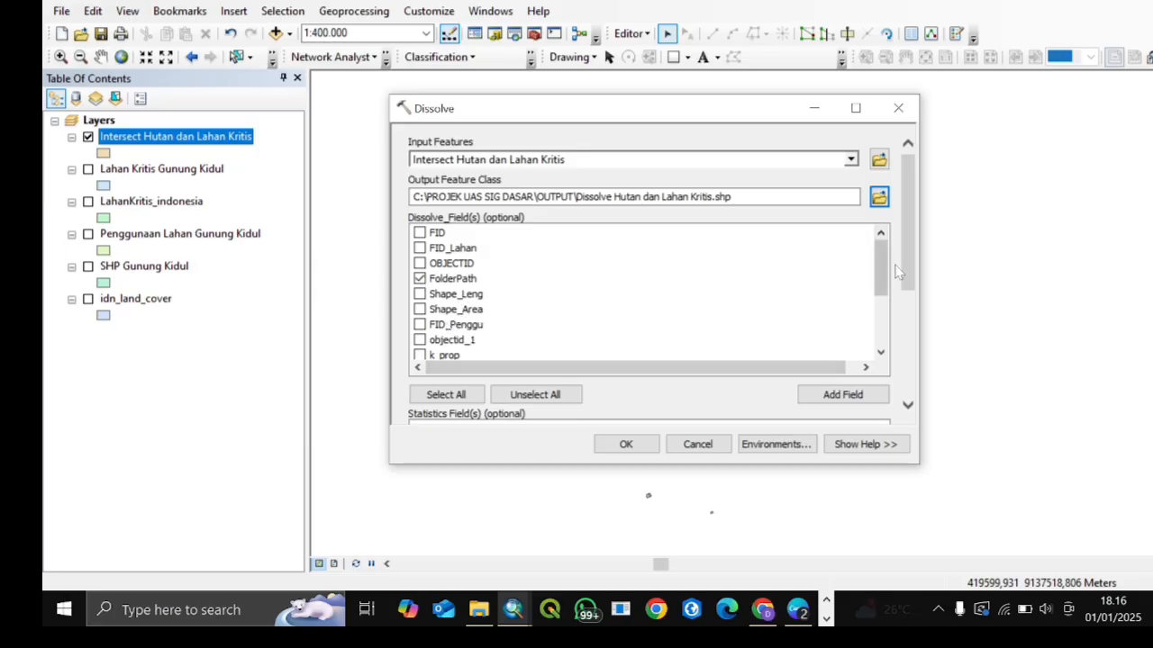
# Step: Run the dissolve on the FolderPath field and hide the Intersect Hutan dan Lahan Kritis layer
pyautogui.scroll(-3, 900, 263)
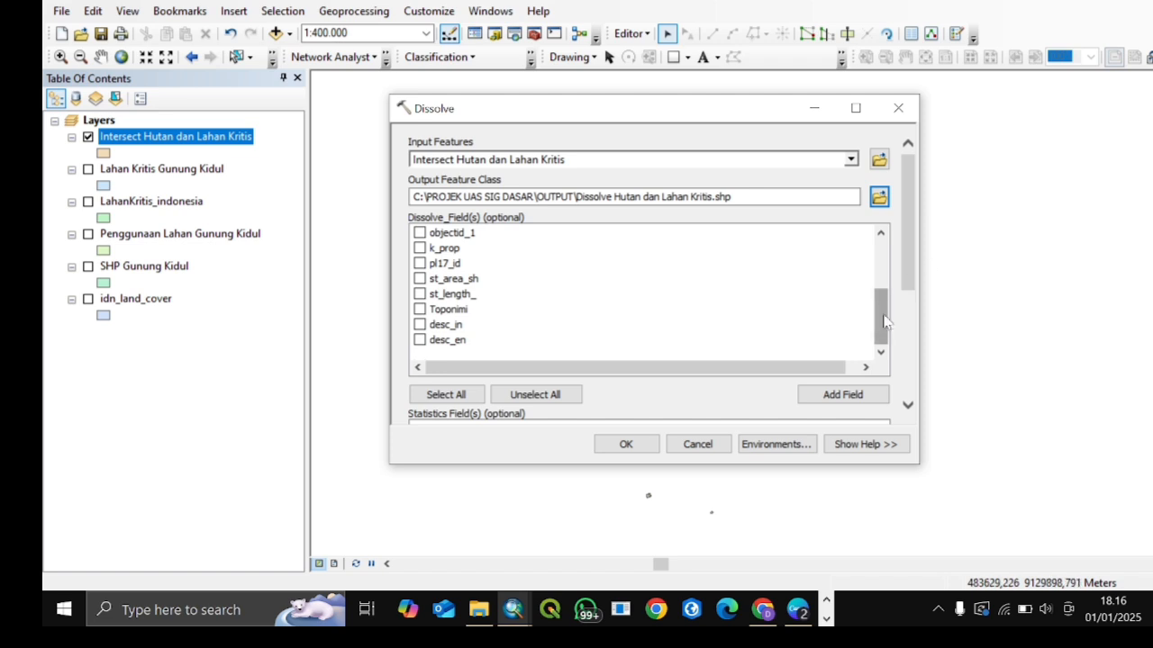
pyautogui.scroll(3, 906, 234)
pyautogui.moveTo(906, 239); pyautogui.dragTo(921, 202)
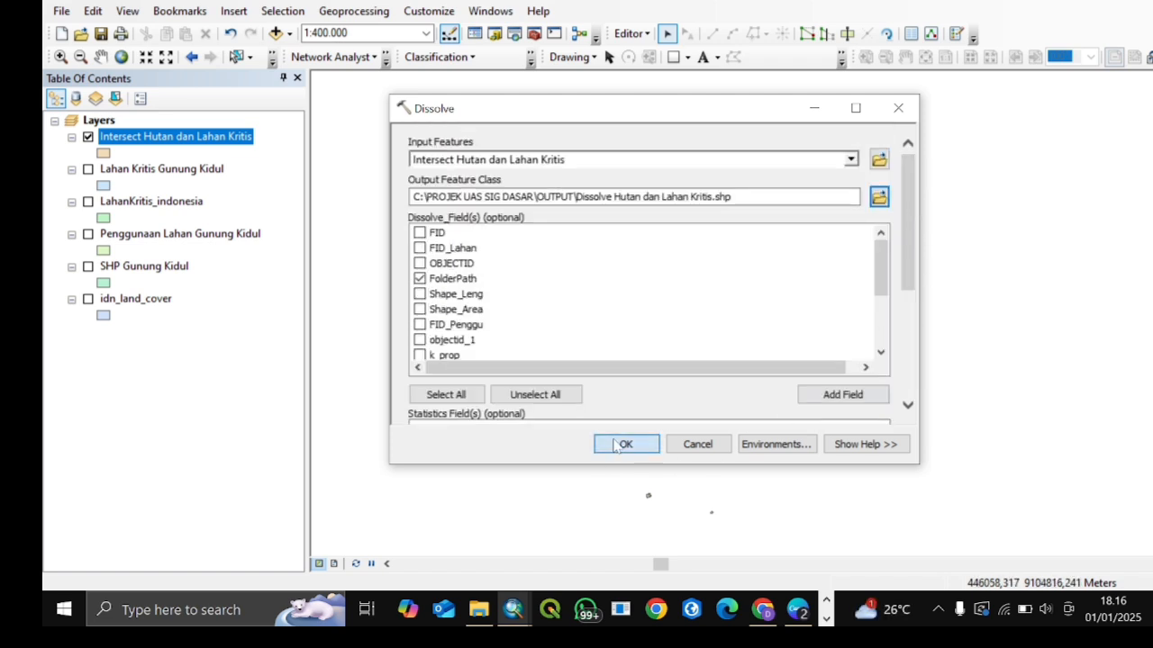
pyautogui.click(622, 445)
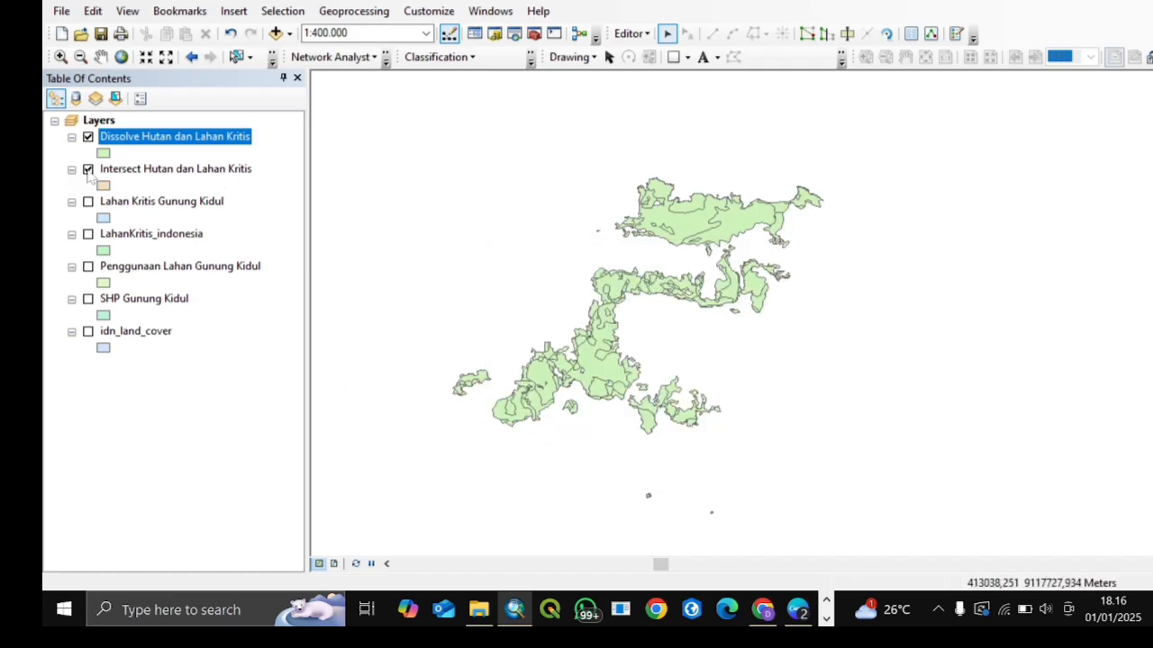
pyautogui.click(88, 169)
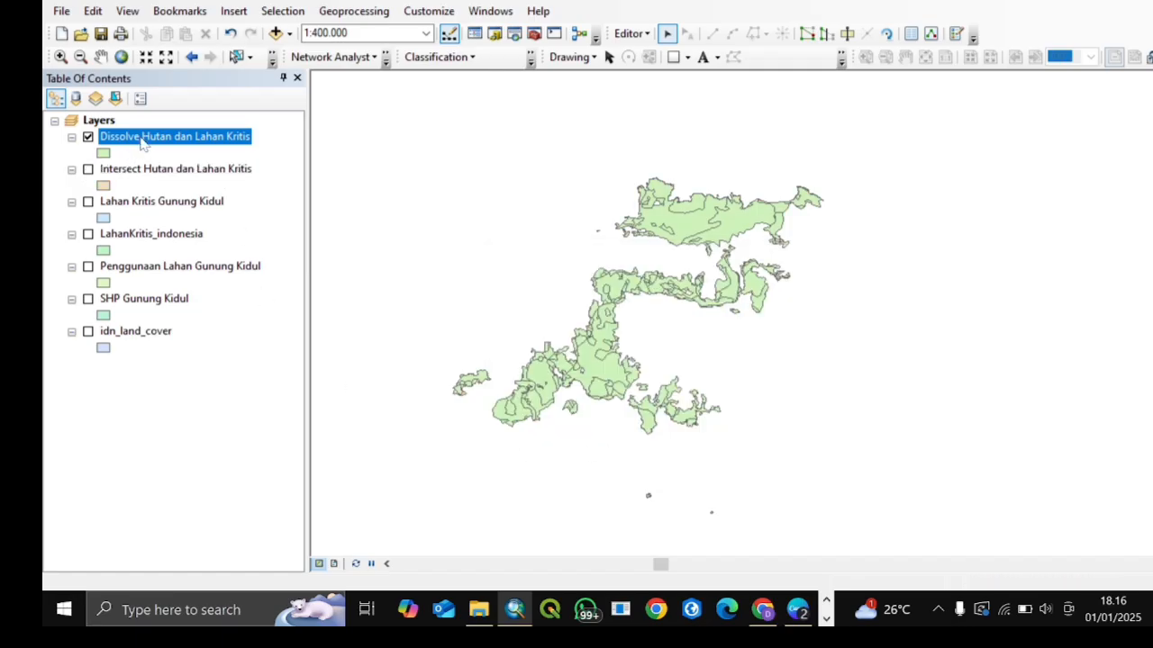
# Step: Examine the dissolved classes in the Dissolve Hutan dan Lahan Kritis attribute table and close it
pyautogui.rightClick(140, 138)
pyautogui.click(206, 189)
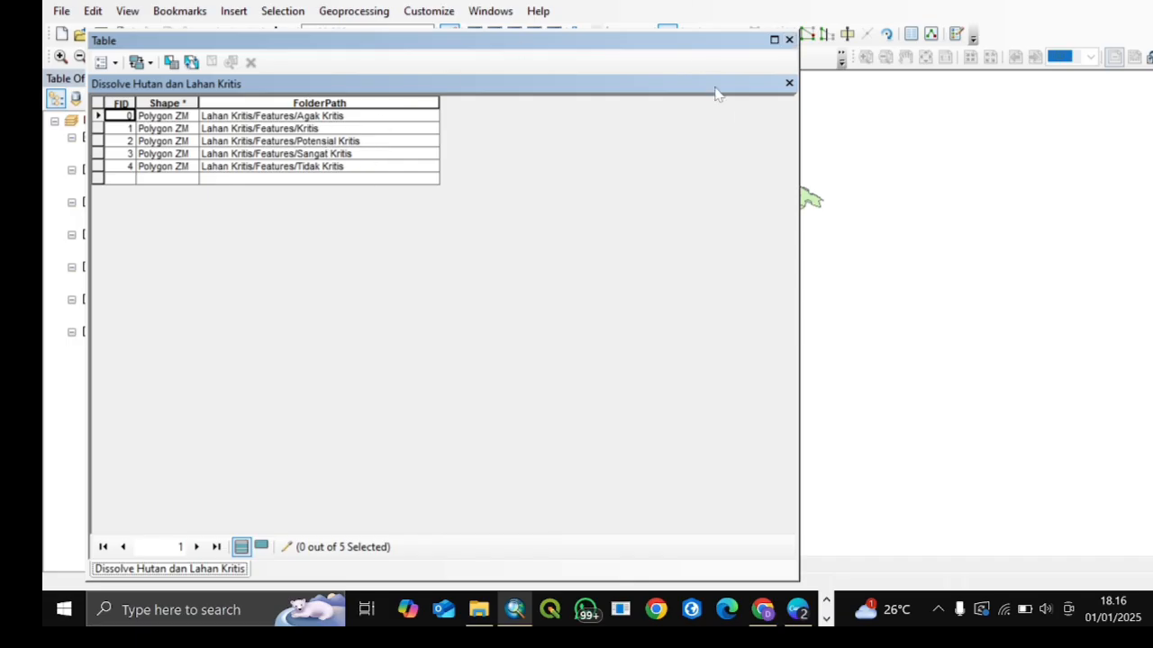
pyautogui.click(789, 40)
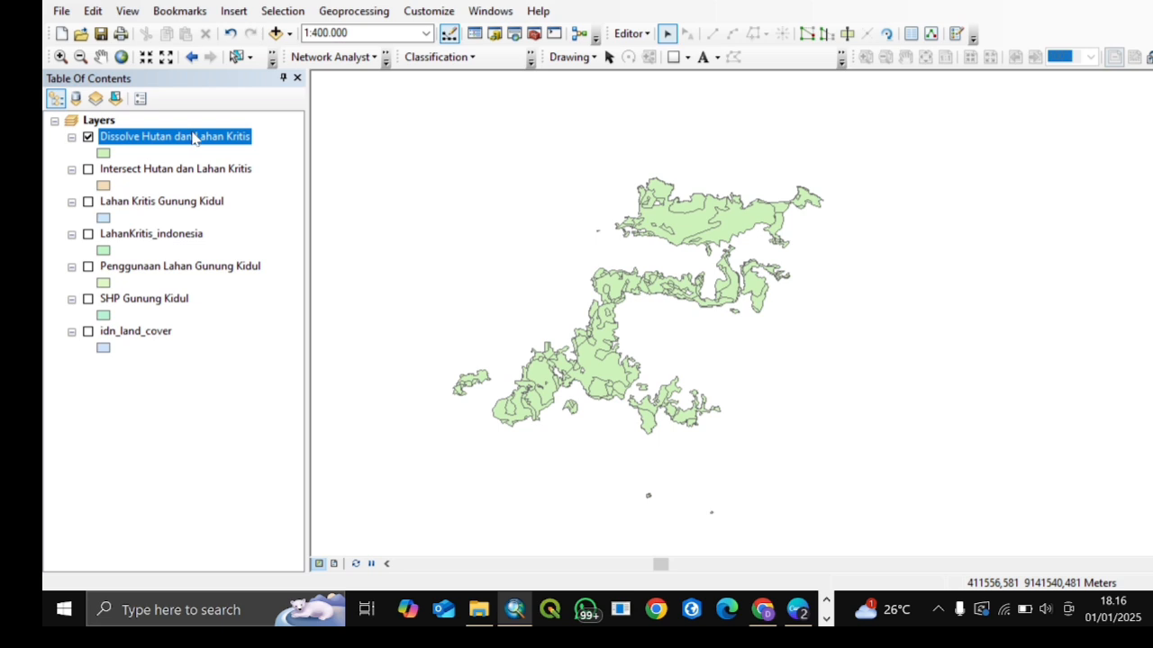
# Step: Set the Dissolve Hutan dan Lahan Kritis symbology to unique values of FolderPath and add all its values
pyautogui.rightClick(193, 137)
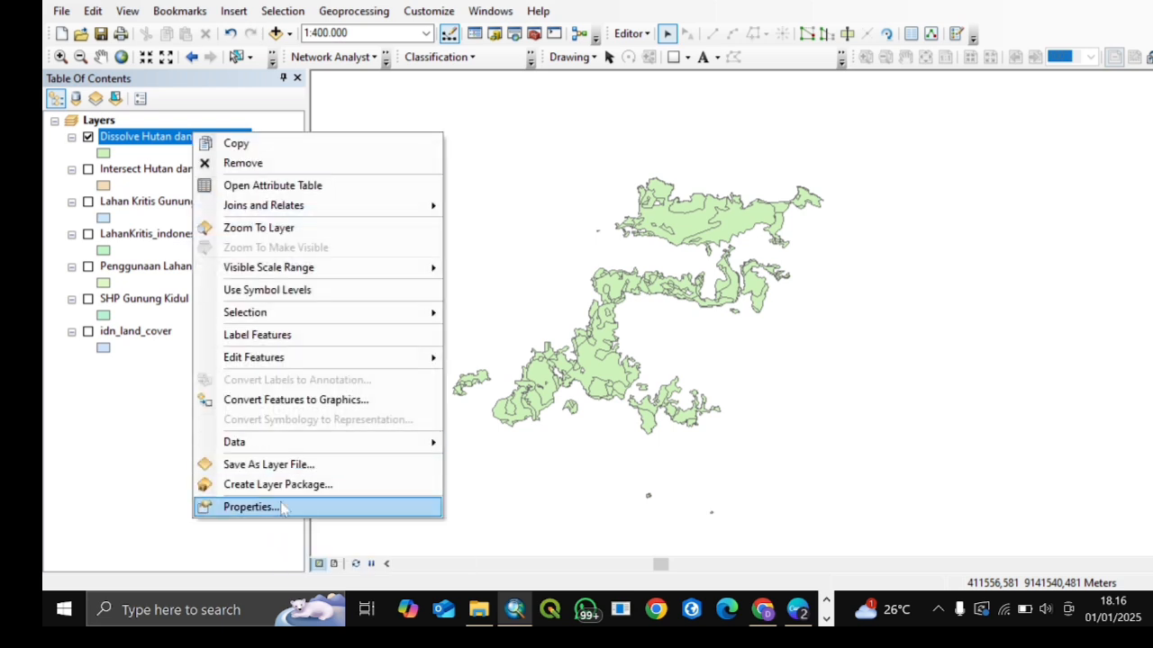
pyautogui.click(283, 507)
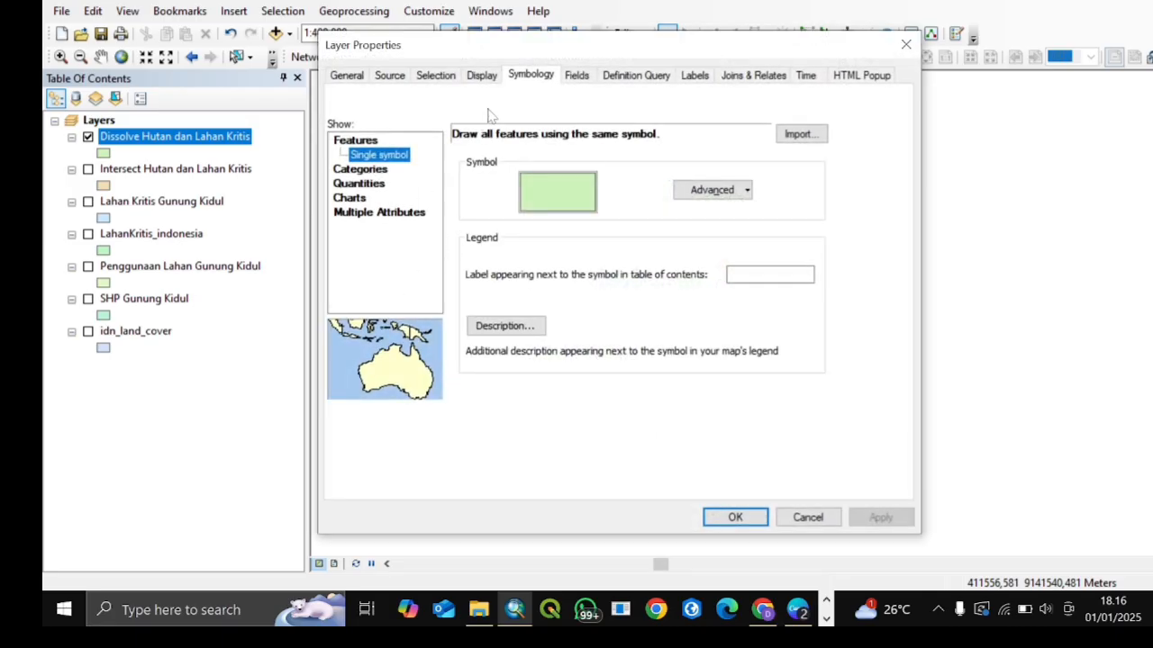
pyautogui.click(362, 169)
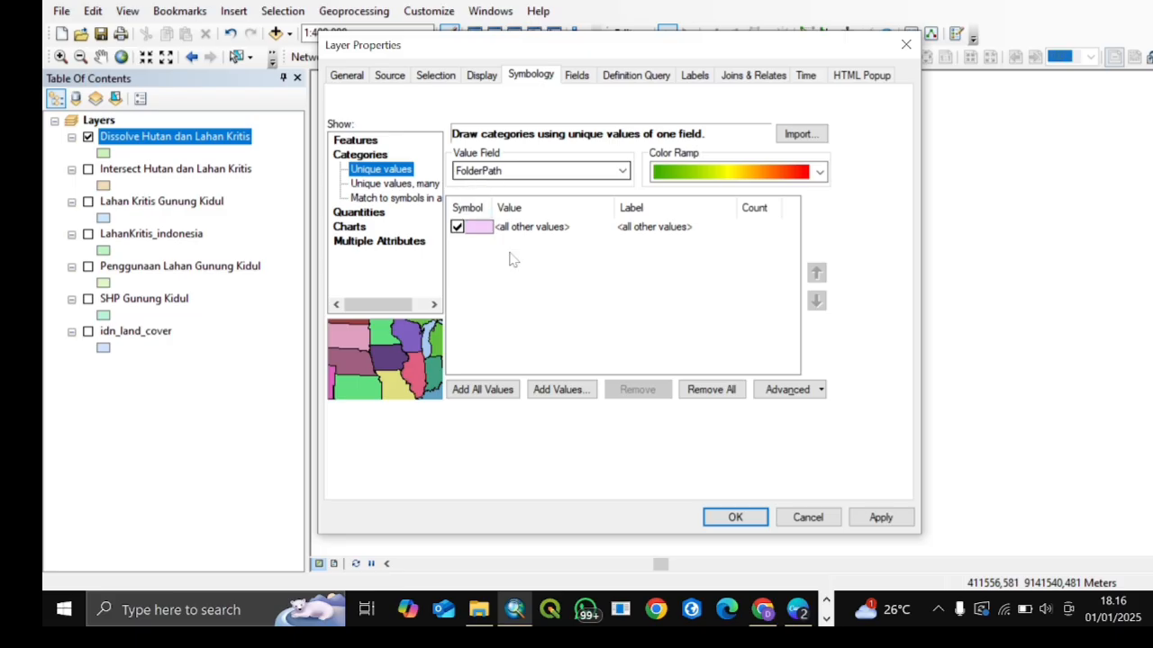
pyautogui.click(474, 395)
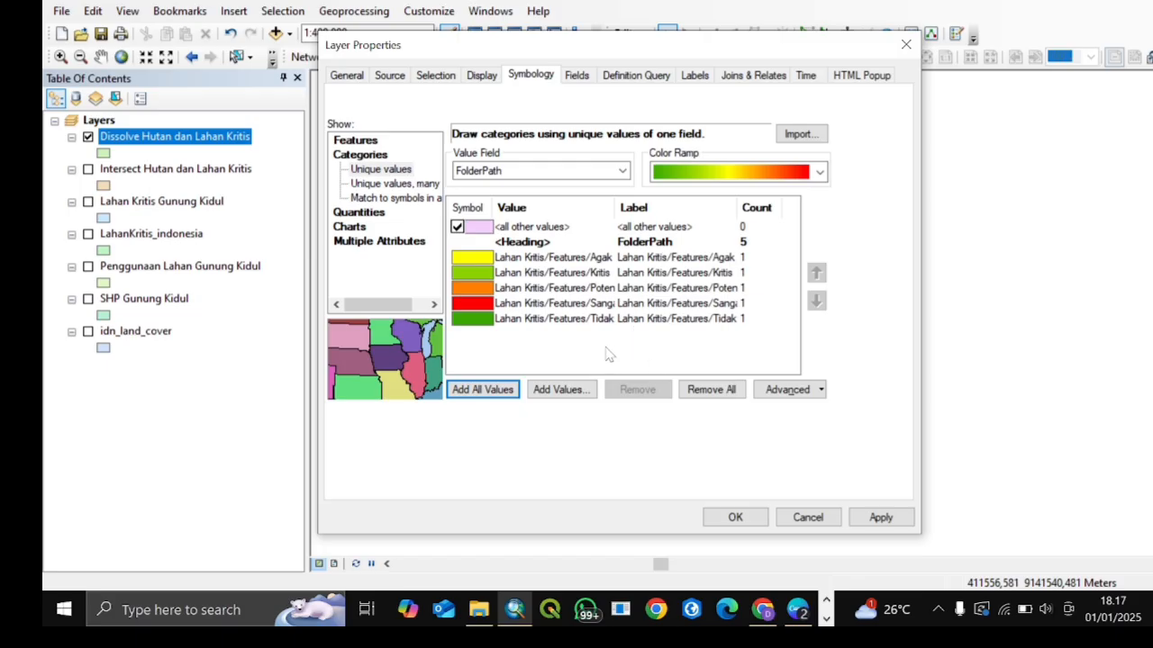
# Step: Reorder the symbology classes so Tidak Kritis is first and Potensial Kritis second, ahead of Agak Kritis, Kritis and Sangat Kritis
pyautogui.click(613, 320)
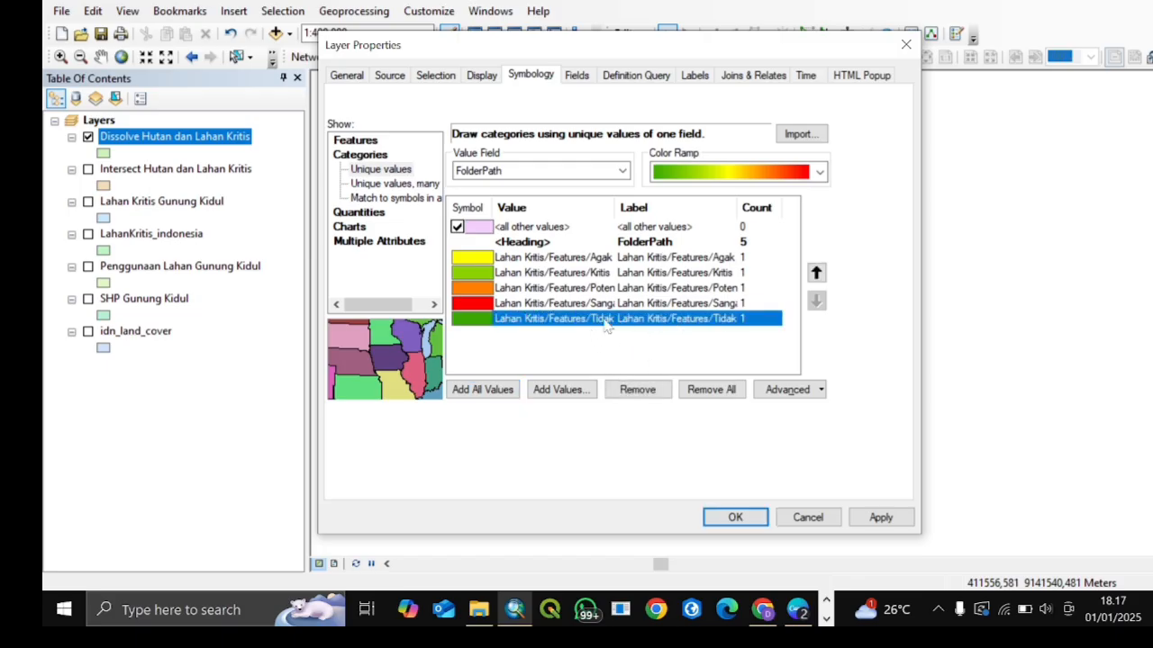
pyautogui.click(816, 272)
pyautogui.click(816, 272)
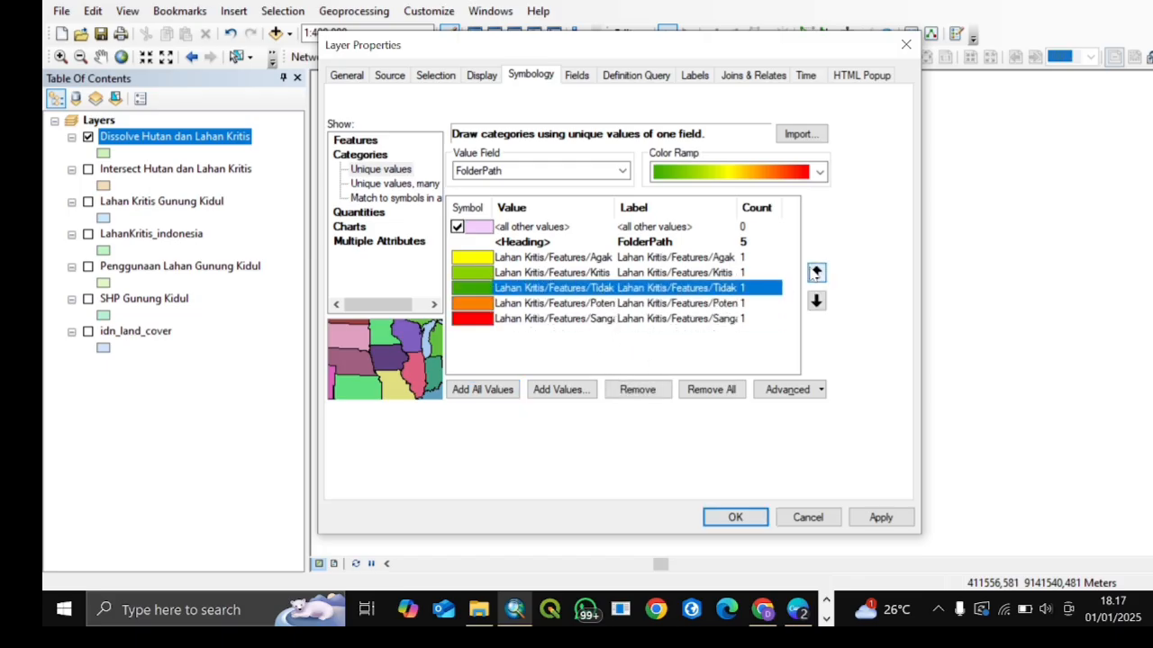
pyautogui.click(816, 272)
pyautogui.click(816, 272)
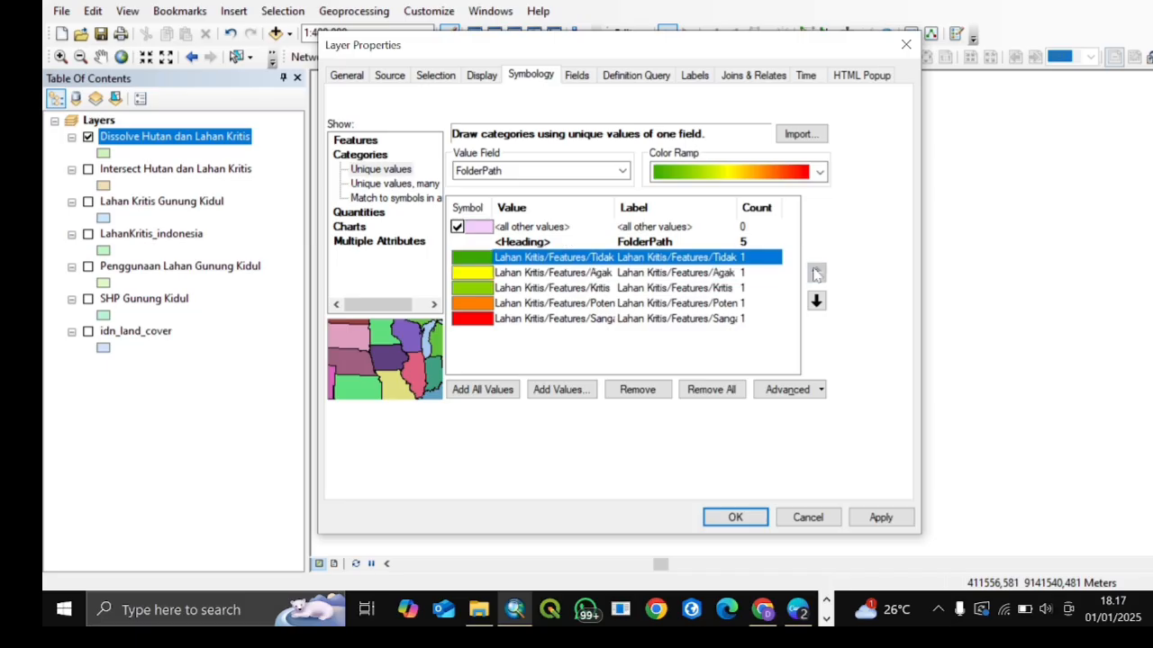
pyautogui.click(613, 304)
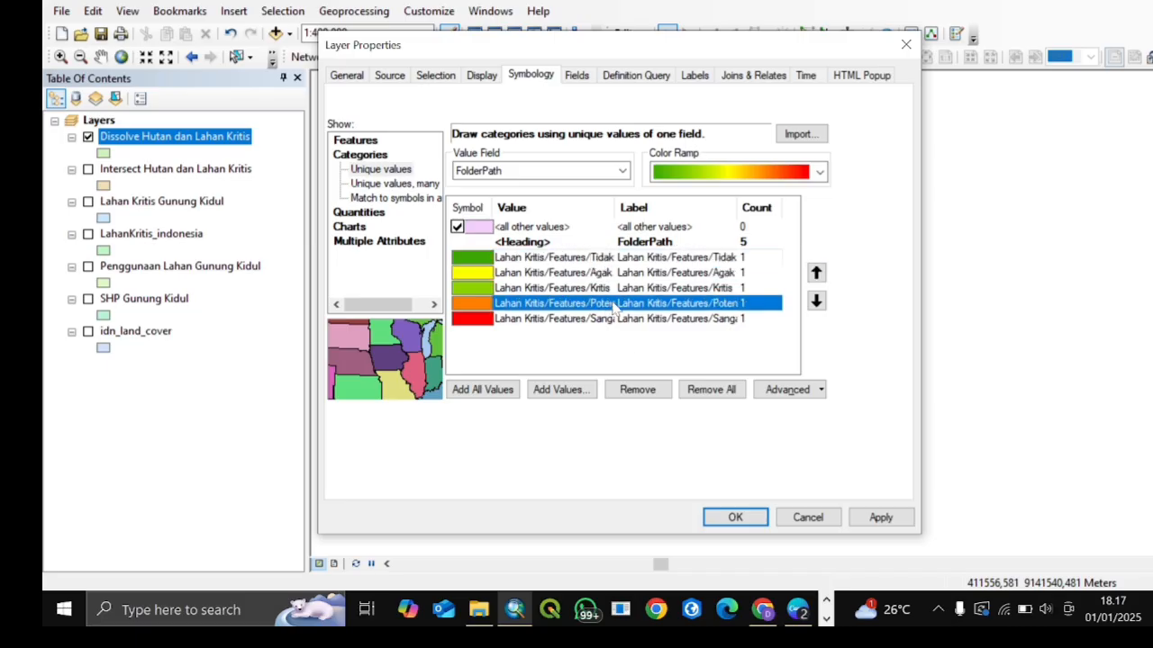
pyautogui.click(817, 273)
pyautogui.click(817, 273)
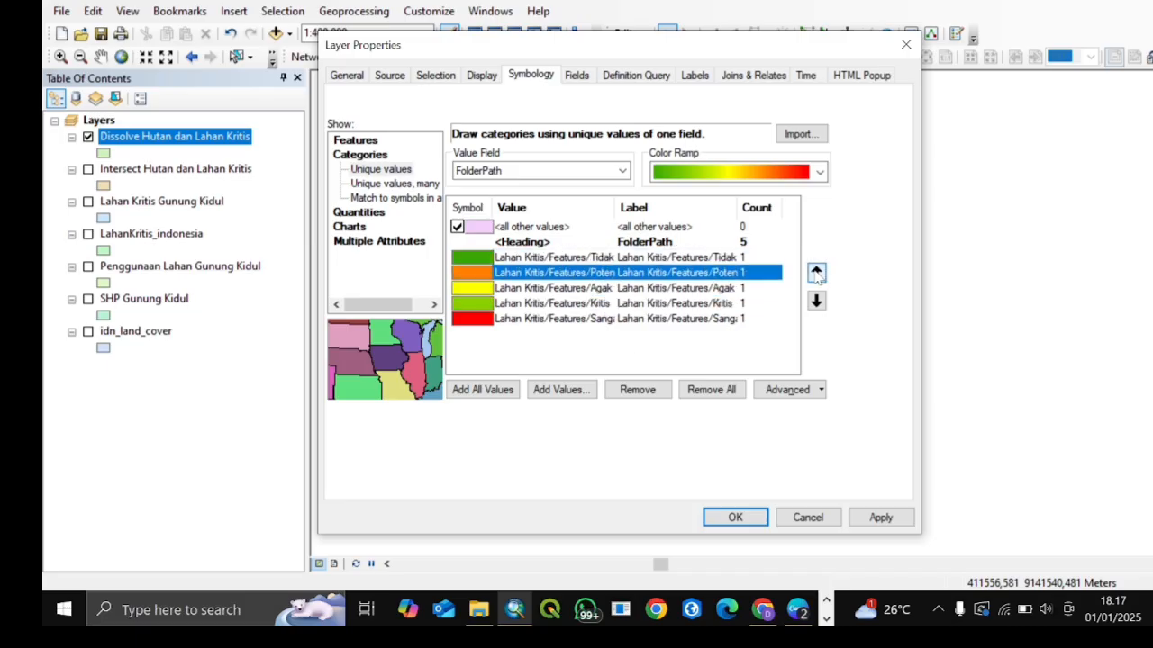
pyautogui.click(609, 347)
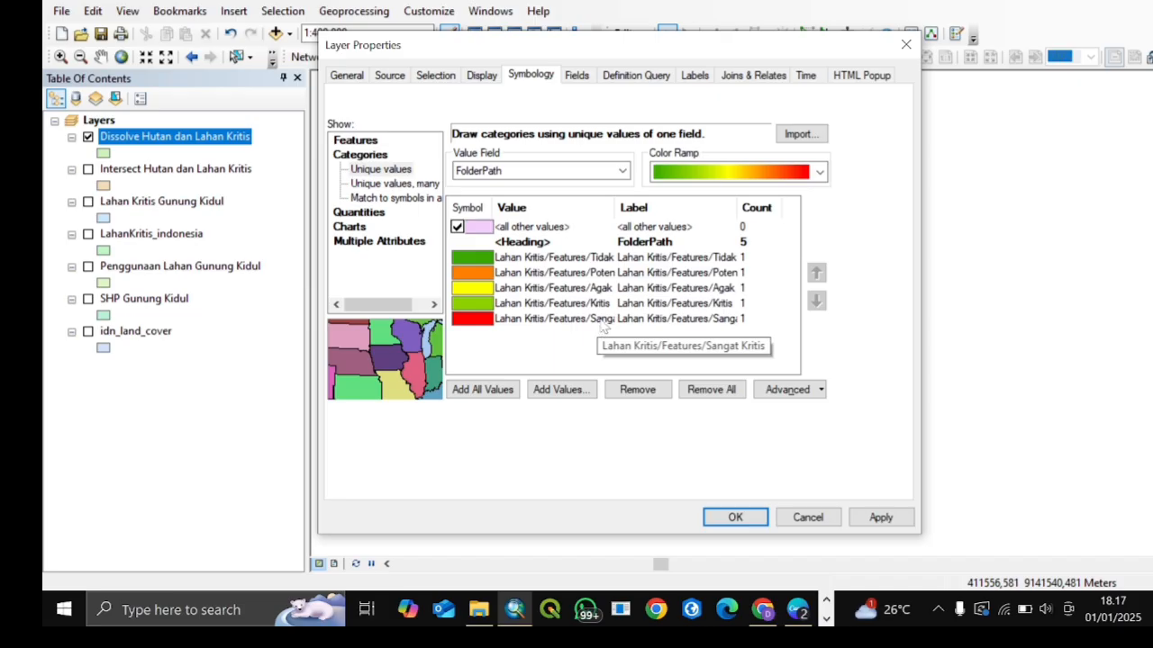
# Step: Reapply the green-yellow-red color ramp to the reordered classes and accept the layer symbology
pyautogui.click(820, 171)
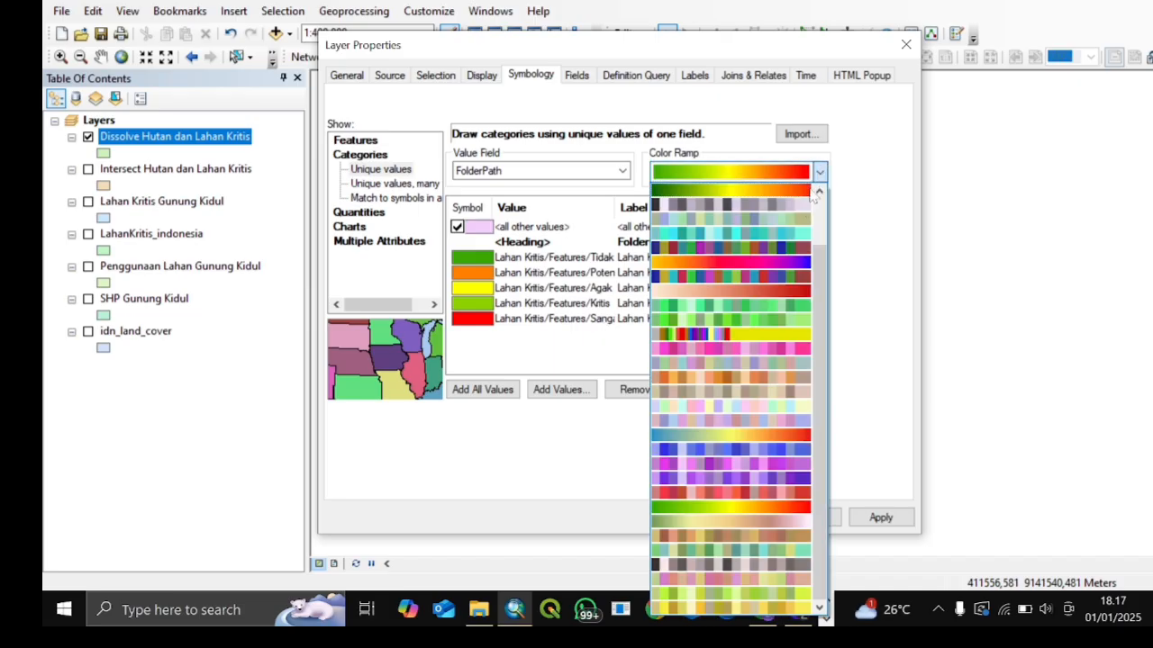
pyautogui.click(731, 508)
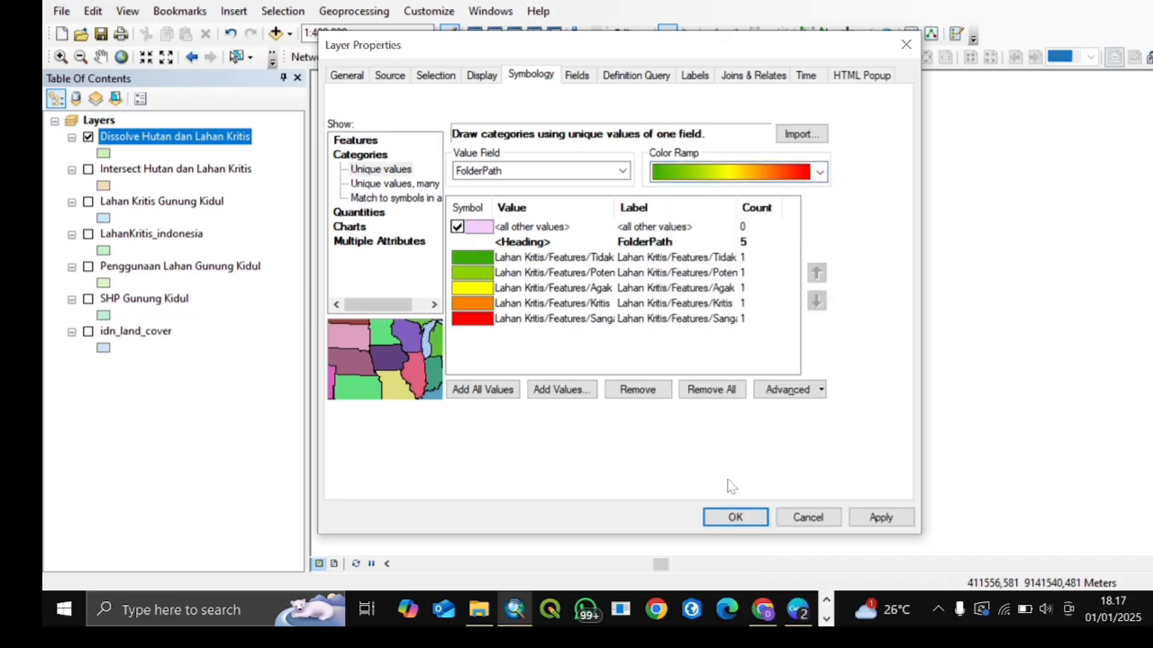
pyautogui.click(748, 517)
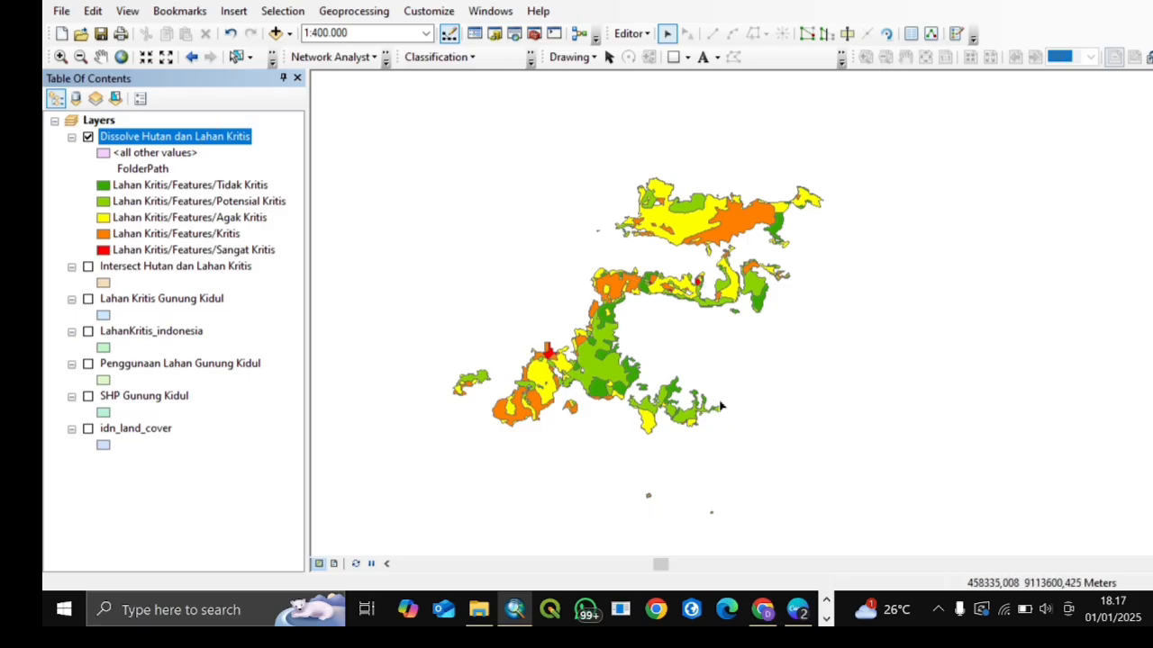
pyautogui.rightClick(229, 142)
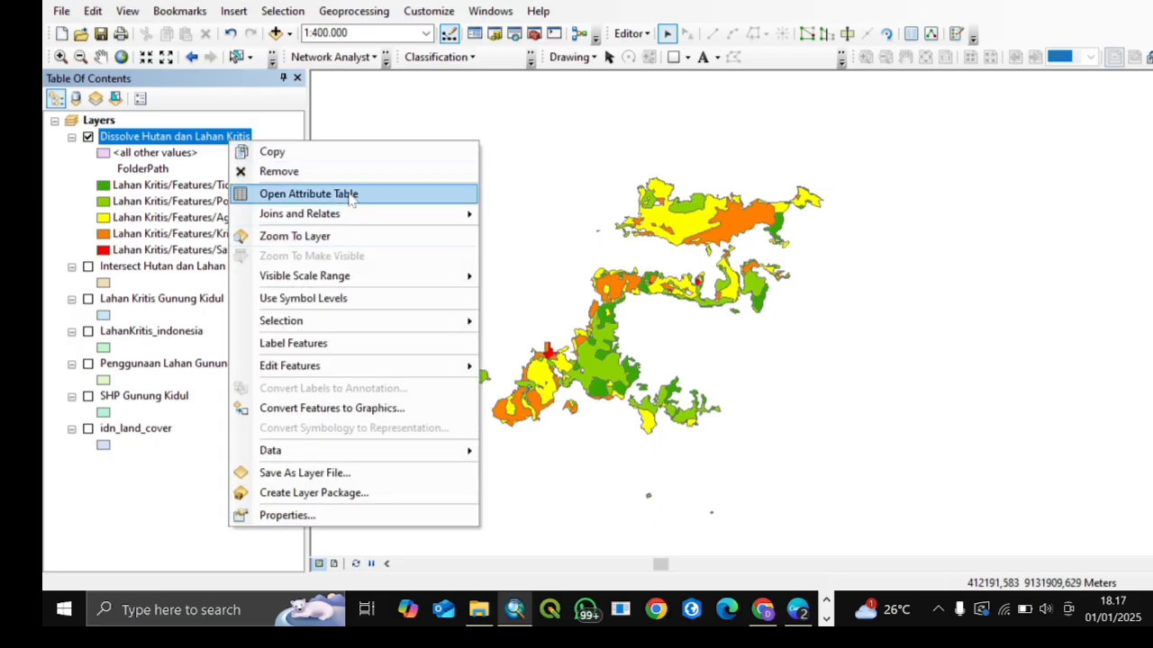
pyautogui.click(347, 191)
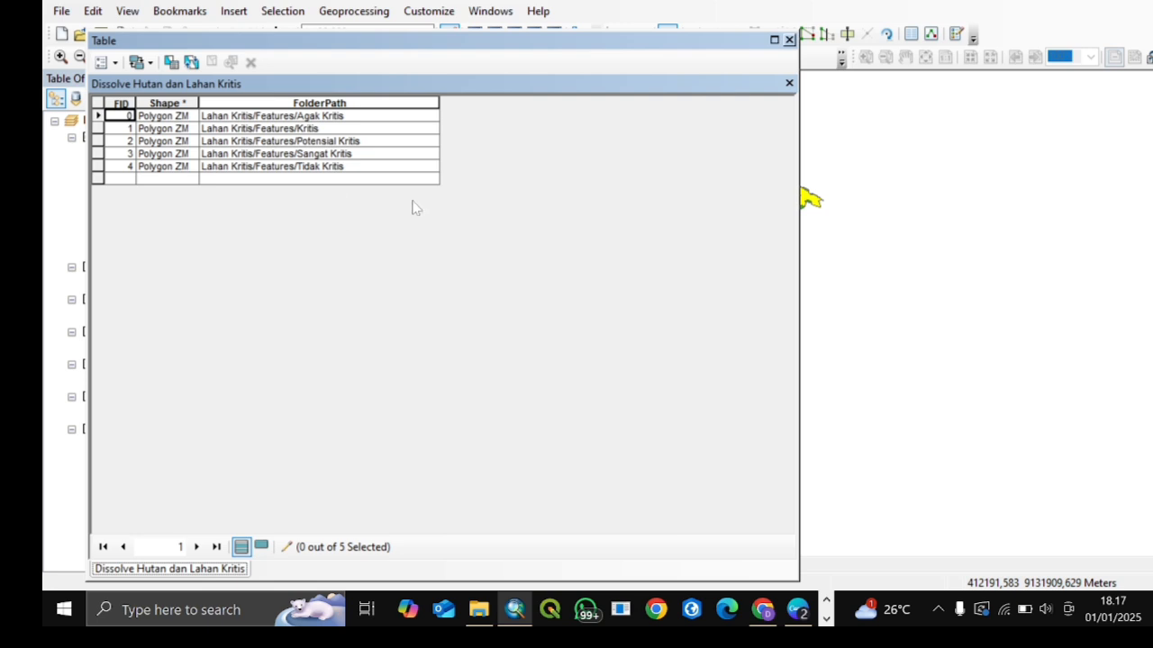
pyautogui.click(102, 63)
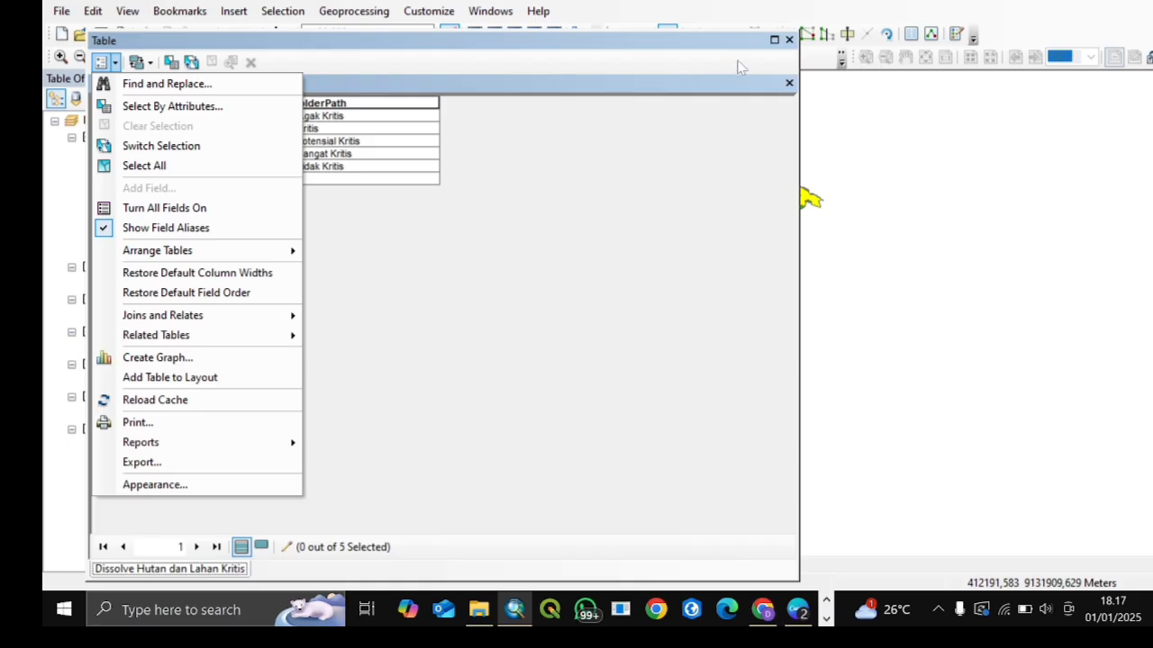
pyautogui.click(786, 41)
pyautogui.click(788, 41)
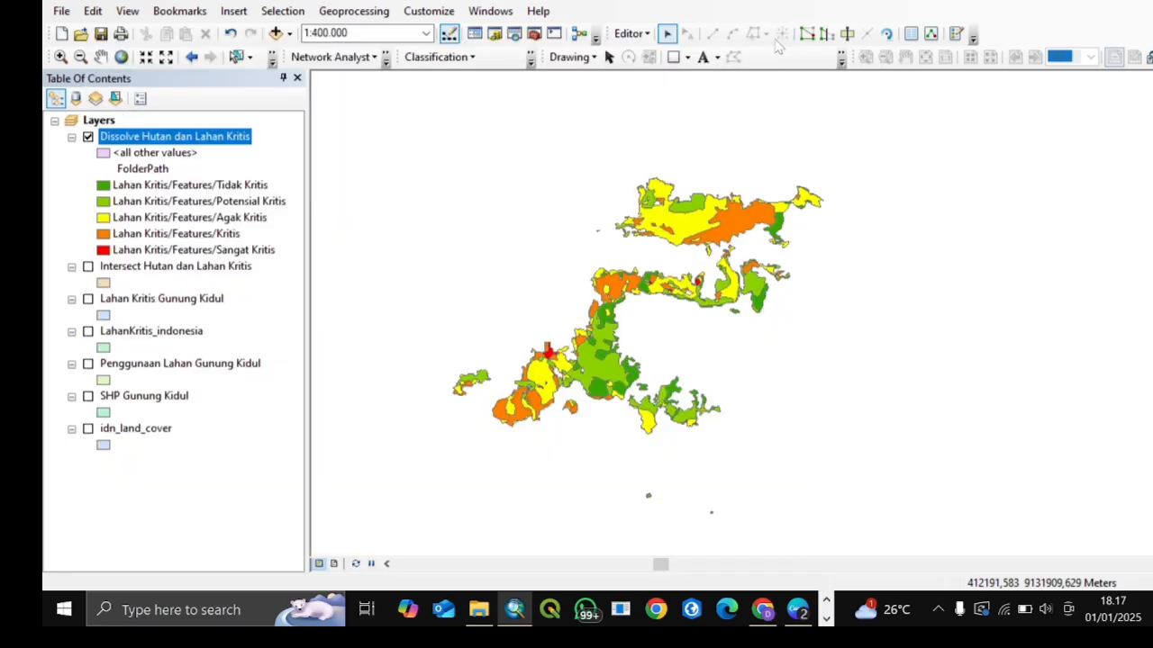
# Step: Stop the active edit session and save the edits
pyautogui.click(631, 34)
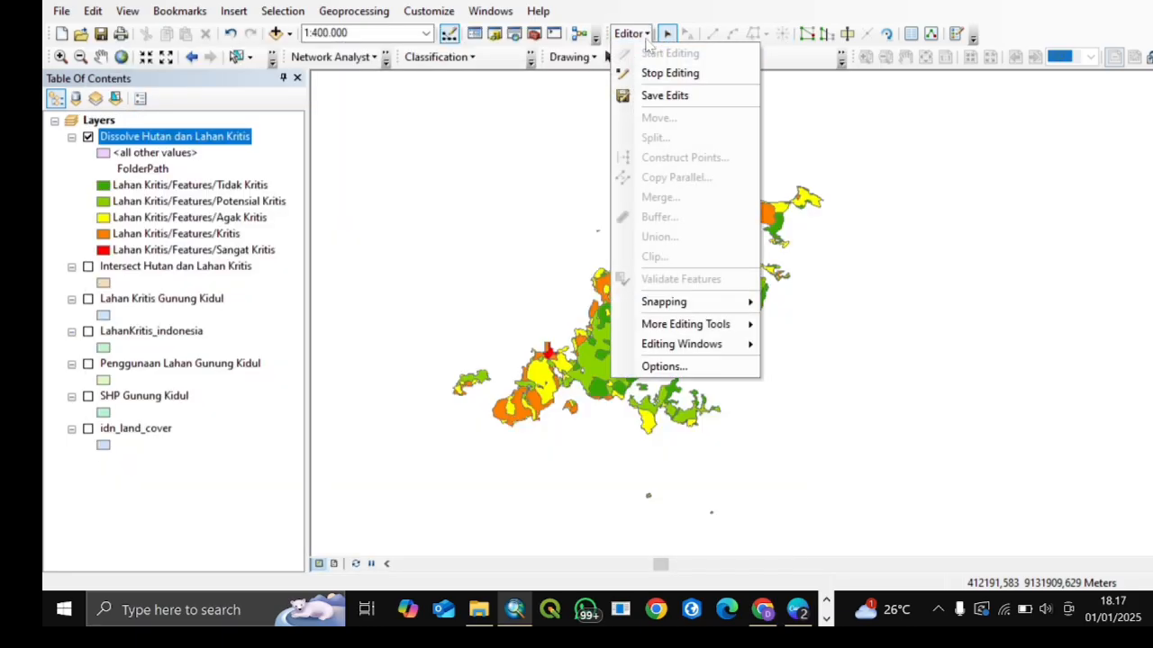
pyautogui.click(679, 81)
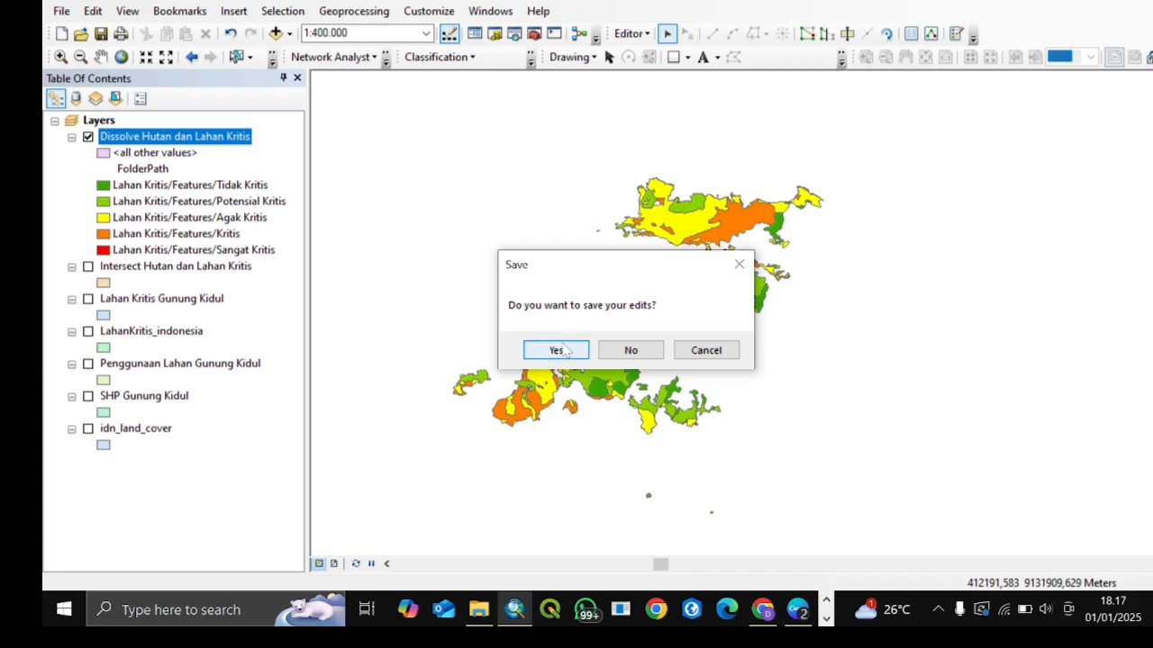
pyautogui.click(558, 345)
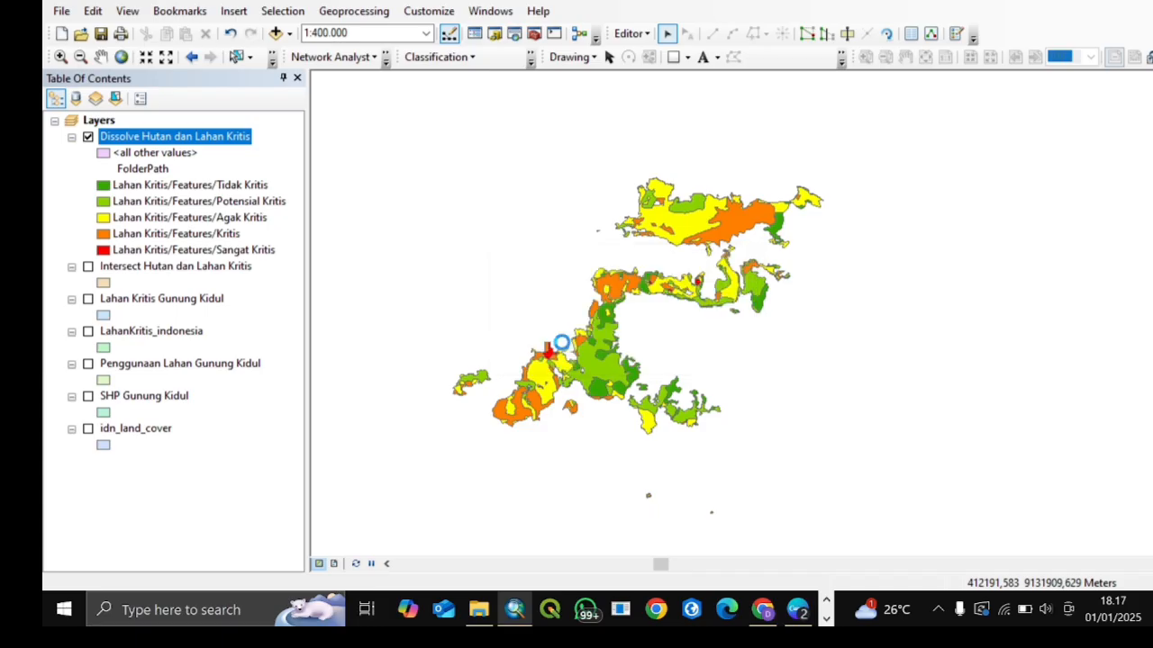
# Step: Add a field named Luas of type Double to the Dissolve Hutan dan Lahan Kritis attribute table
pyautogui.rightClick(165, 136)
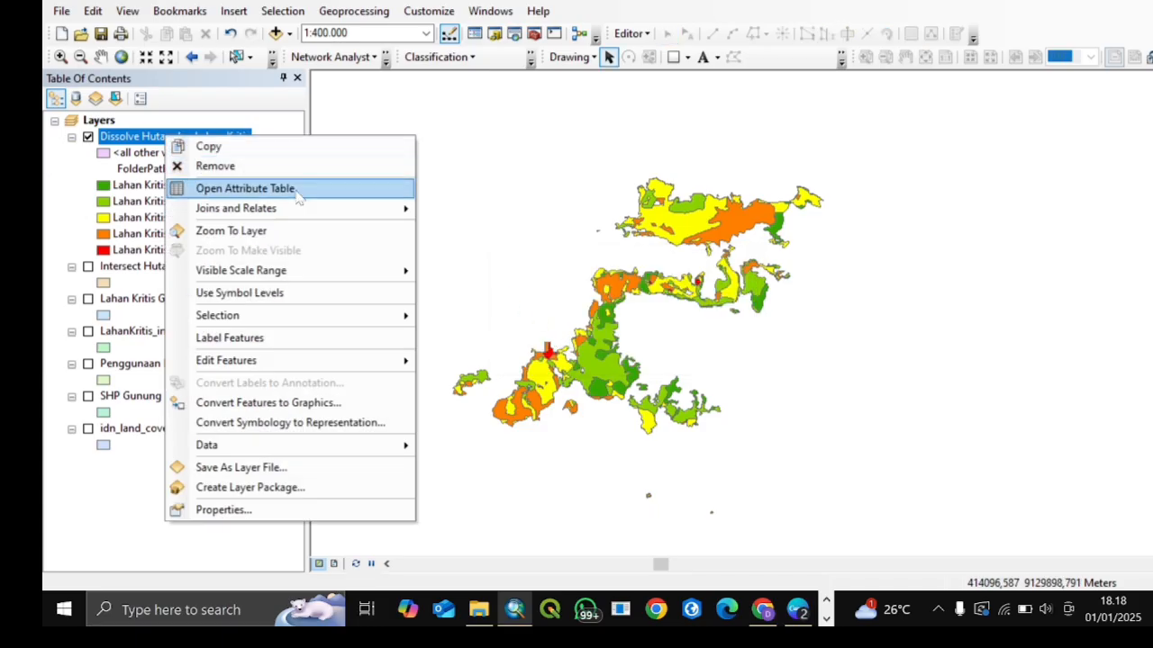
pyautogui.click(297, 189)
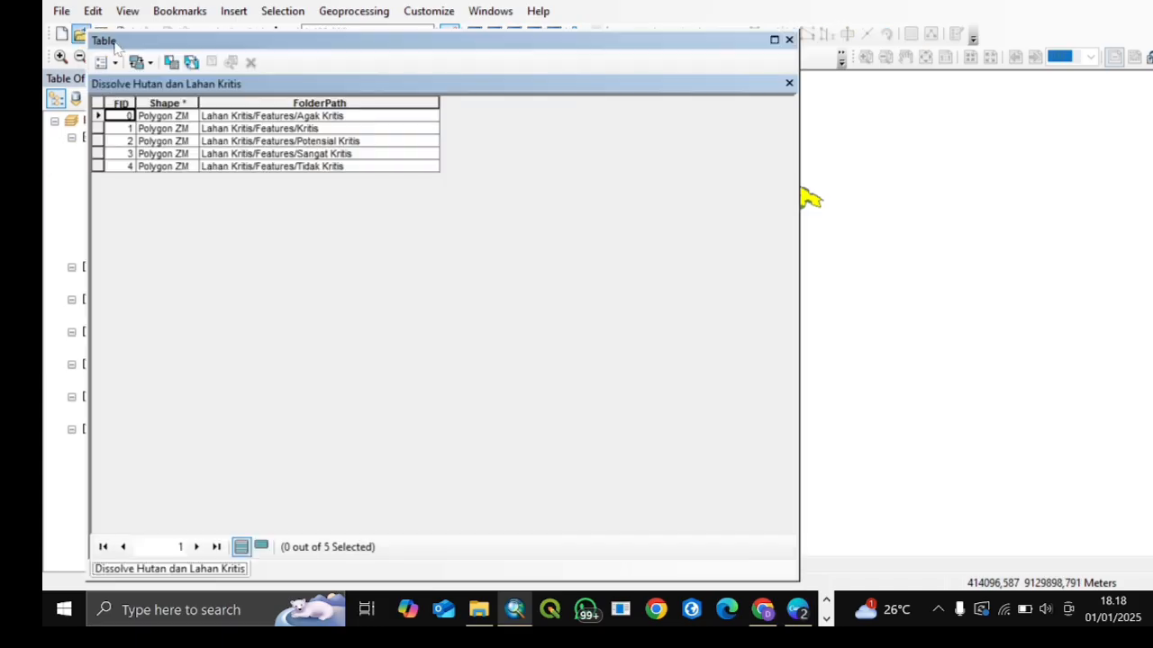
pyautogui.click(101, 61)
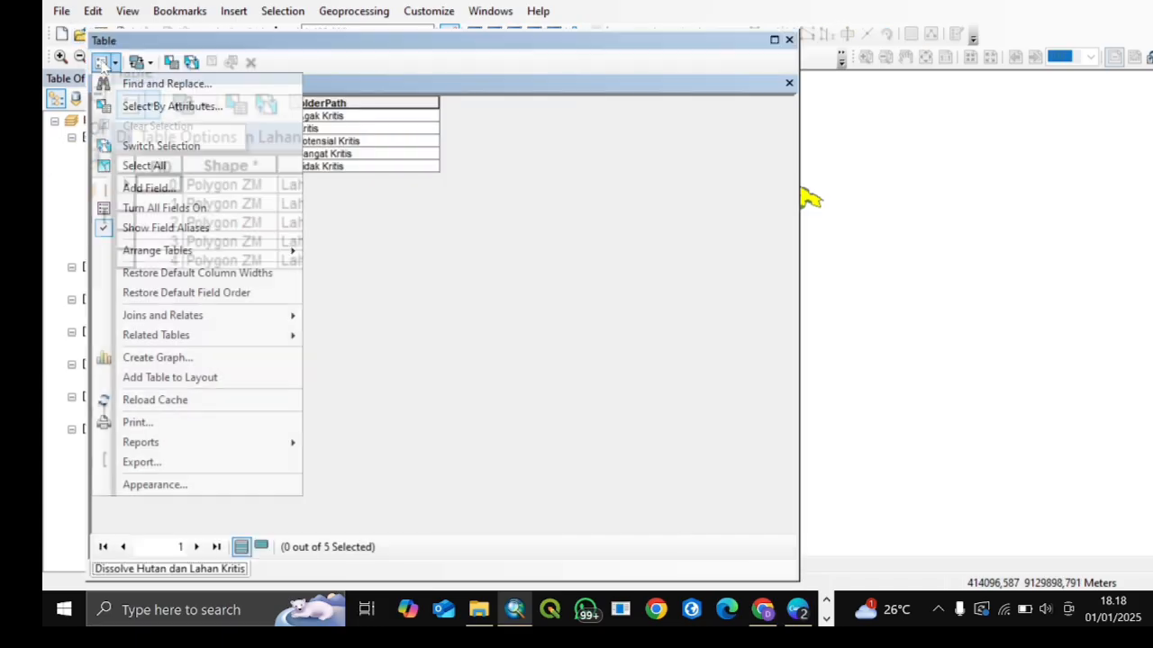
pyautogui.click(160, 189)
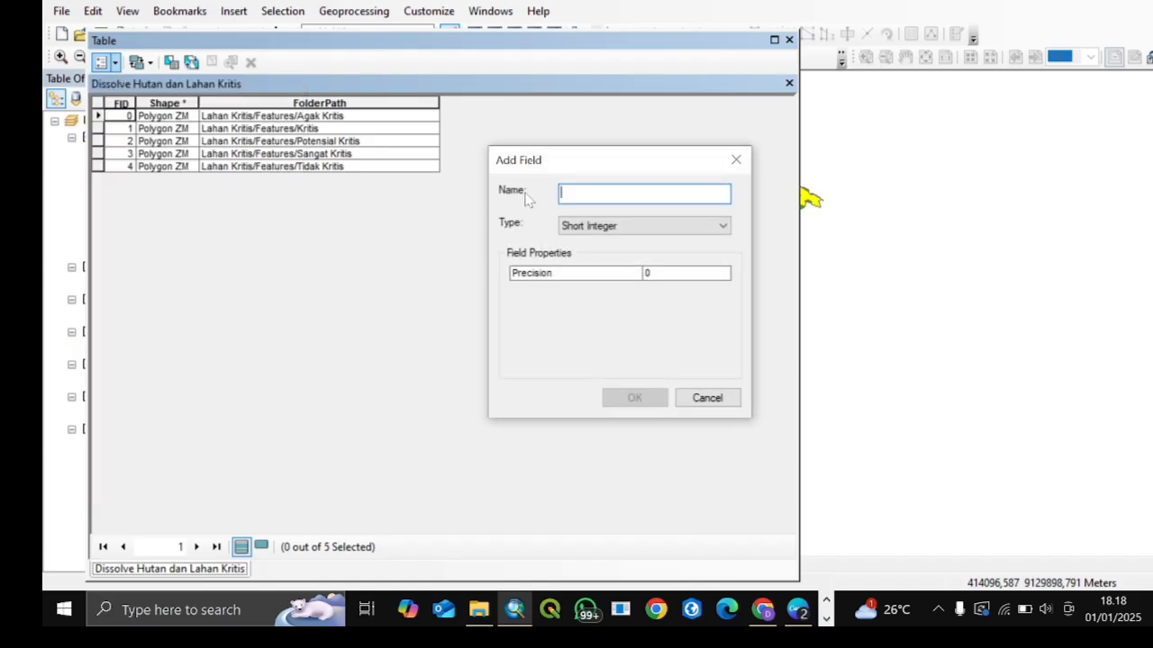
pyautogui.write('luas')
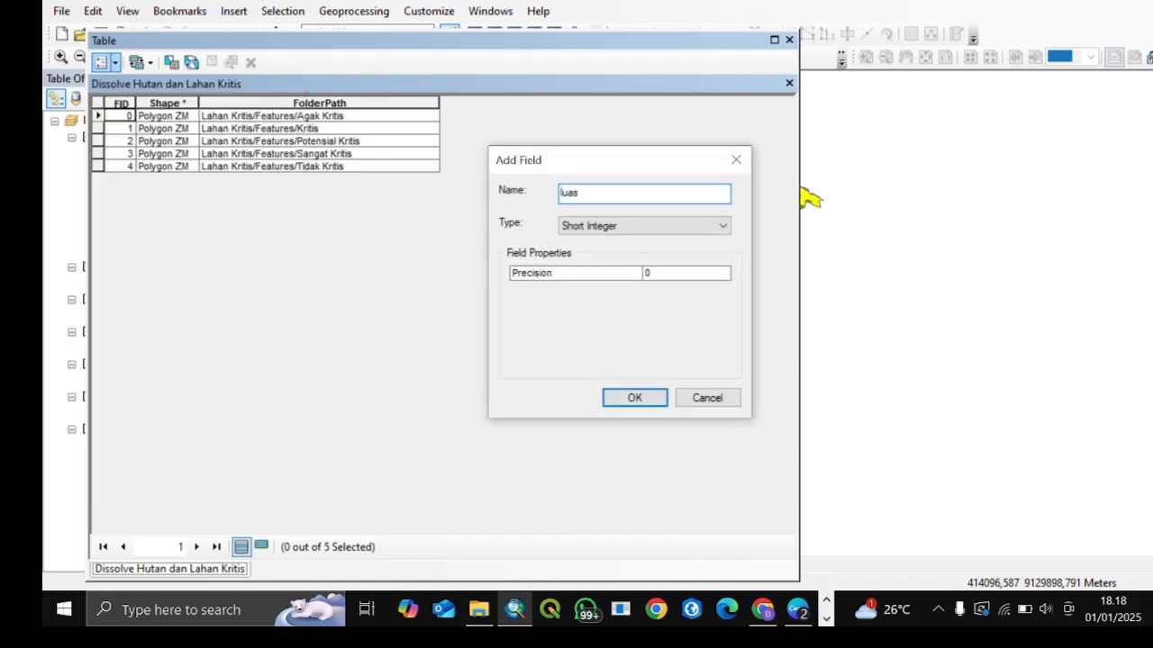
pyautogui.press('BackSpace')
pyautogui.press('BackSpace')
pyautogui.press('BackSpace')
pyautogui.press('BackSpace')
pyautogui.write('Lu')
pyautogui.click(665, 227)
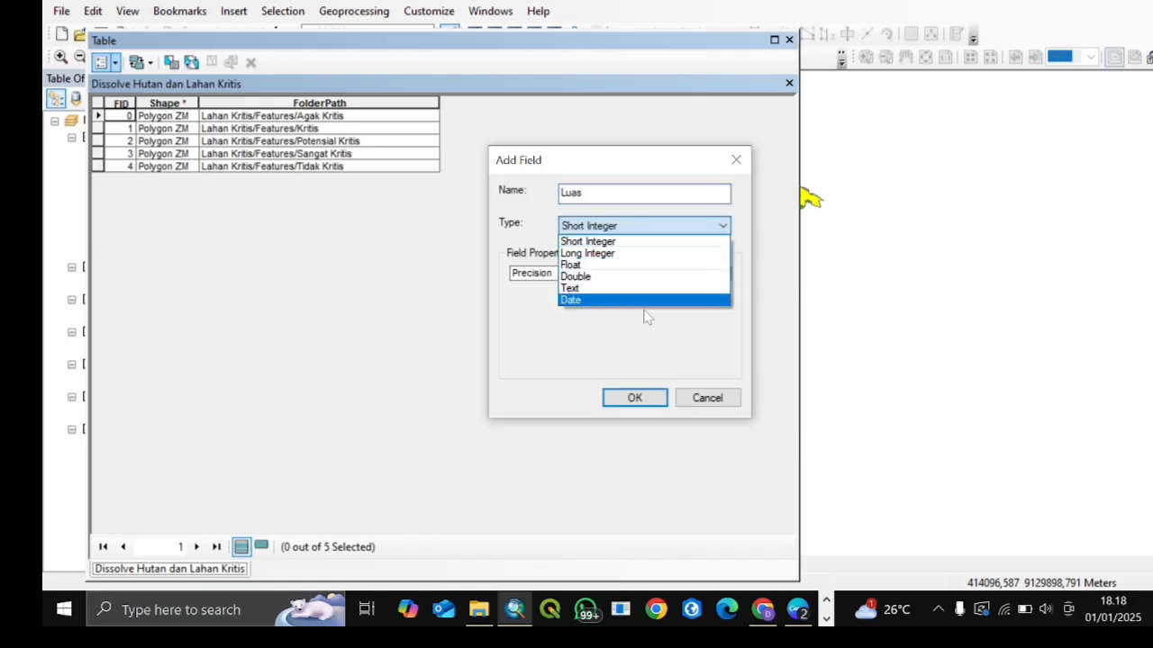
pyautogui.click(600, 277)
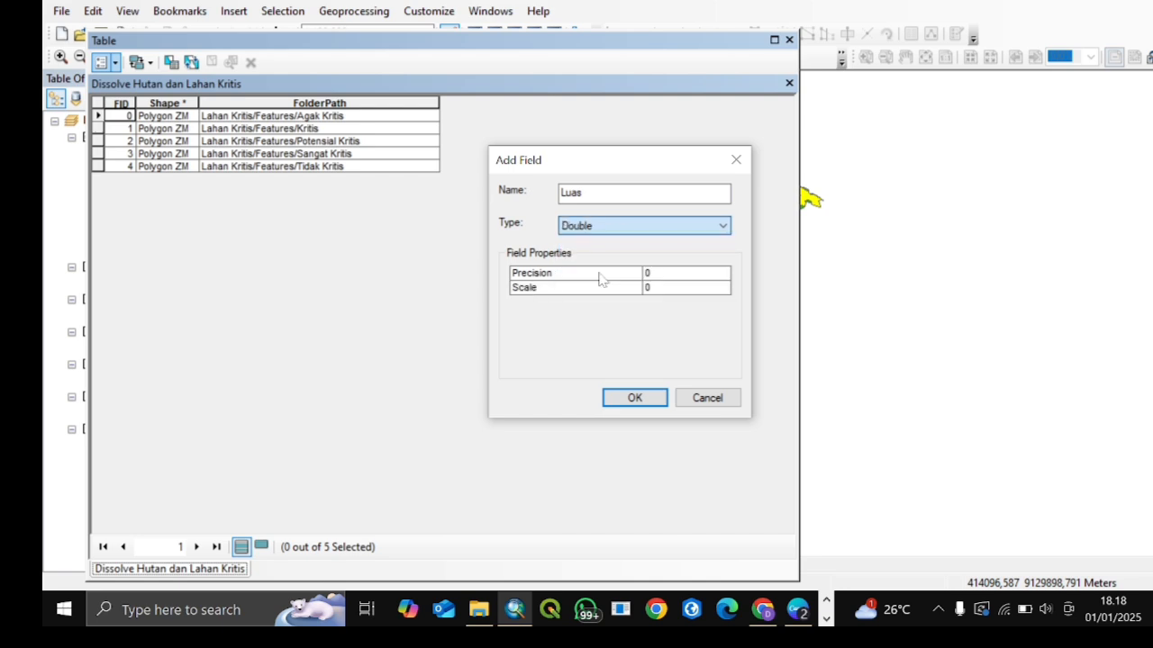
pyautogui.click(635, 398)
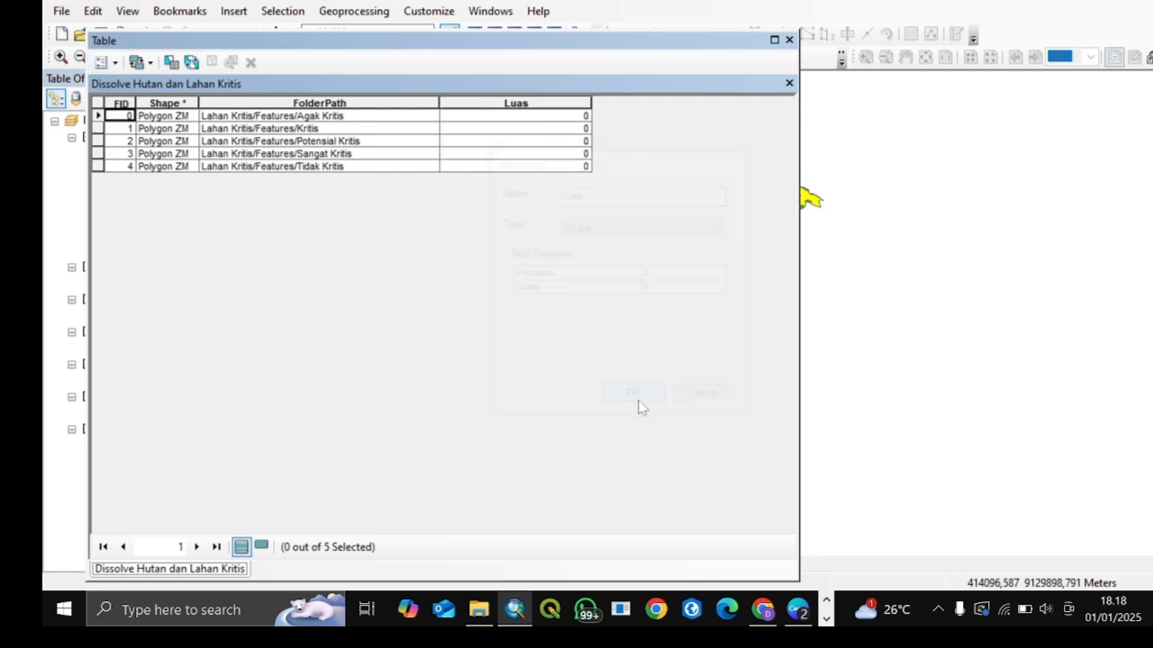
# Step: Calculate the Luas field as polygon area in Hectares [ha], using the data frame's coordinate system WGS 1984 UTM Zone 49S
pyautogui.click(544, 103)
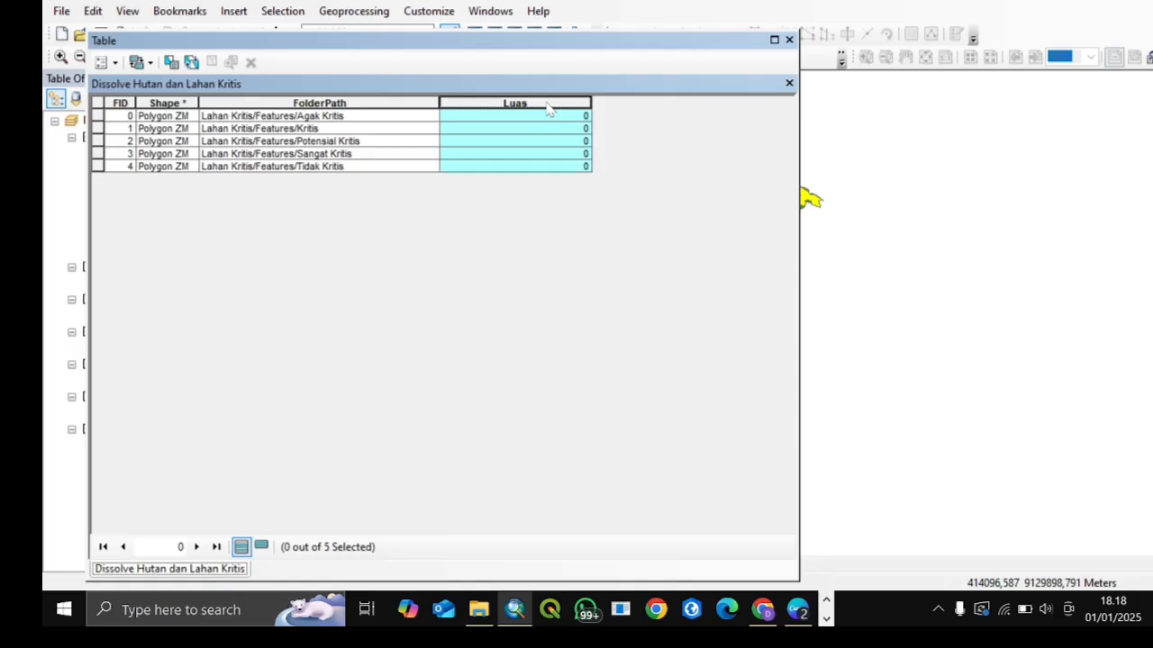
pyautogui.rightClick(548, 107)
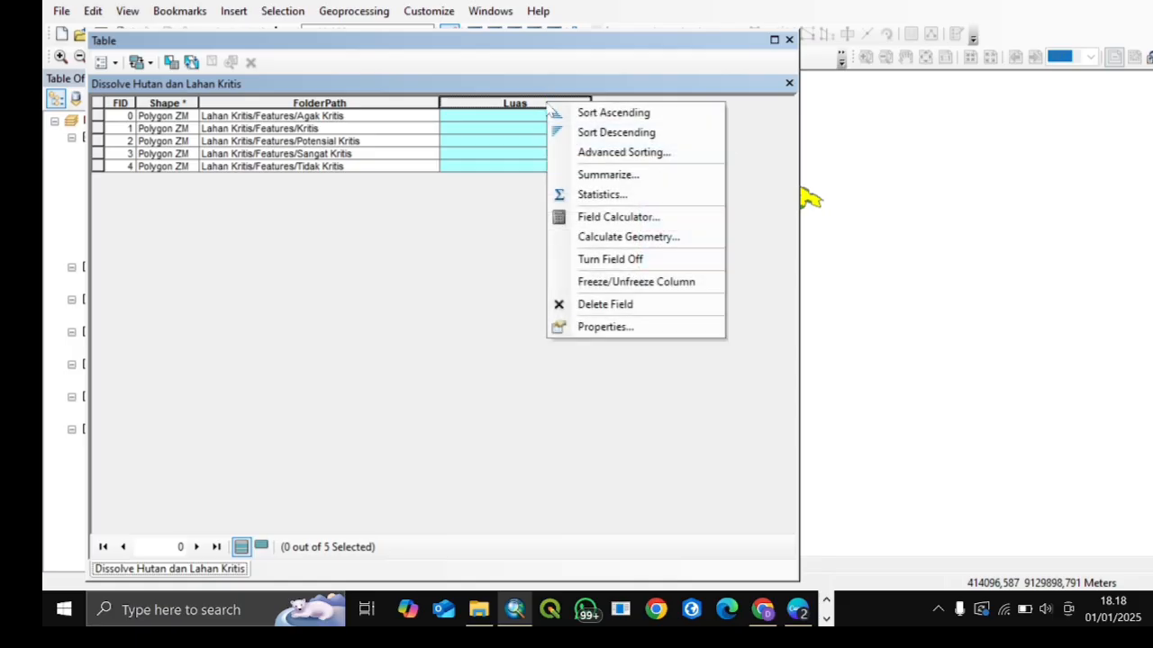
pyautogui.click(636, 240)
pyautogui.click(579, 326)
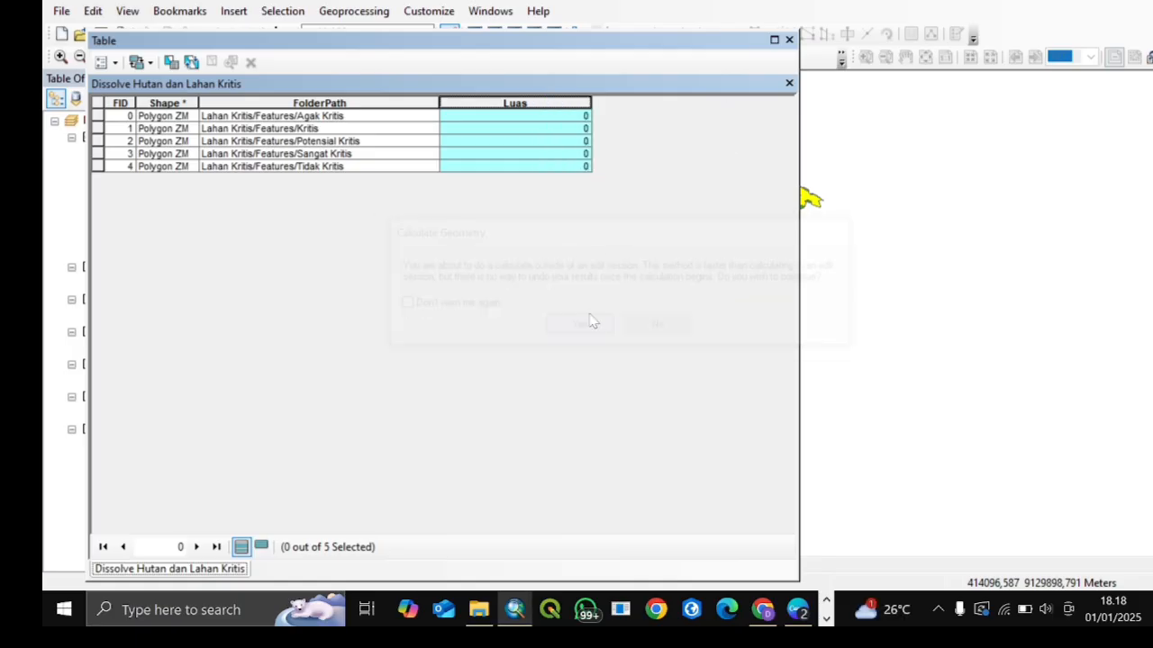
pyautogui.click(792, 193)
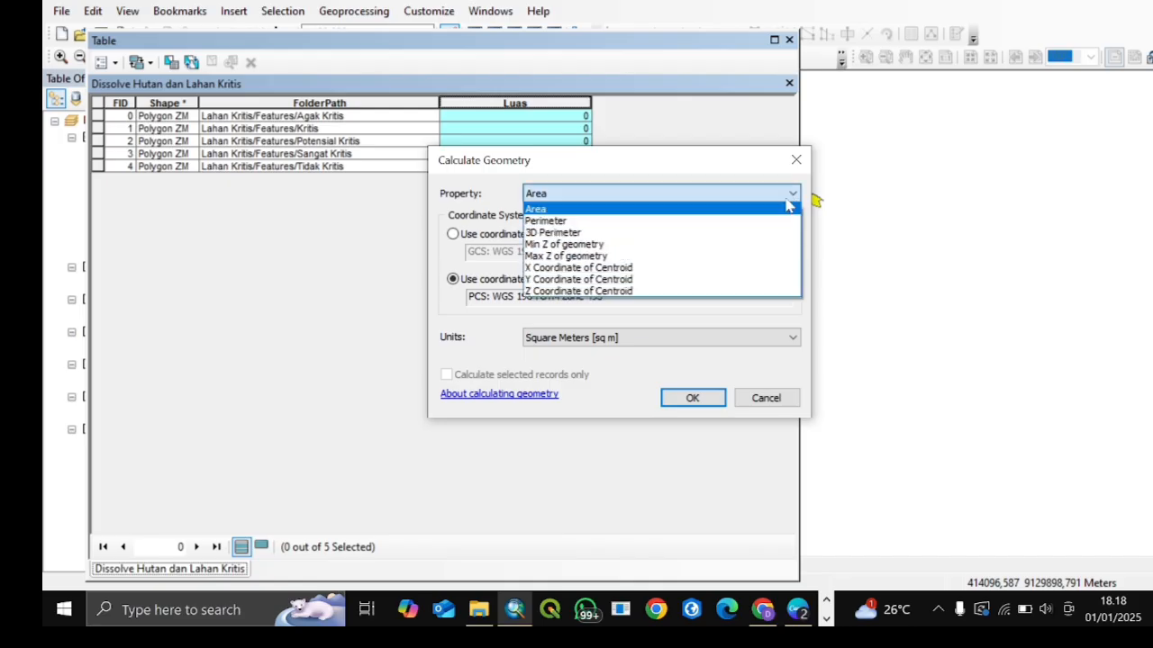
pyautogui.click(734, 209)
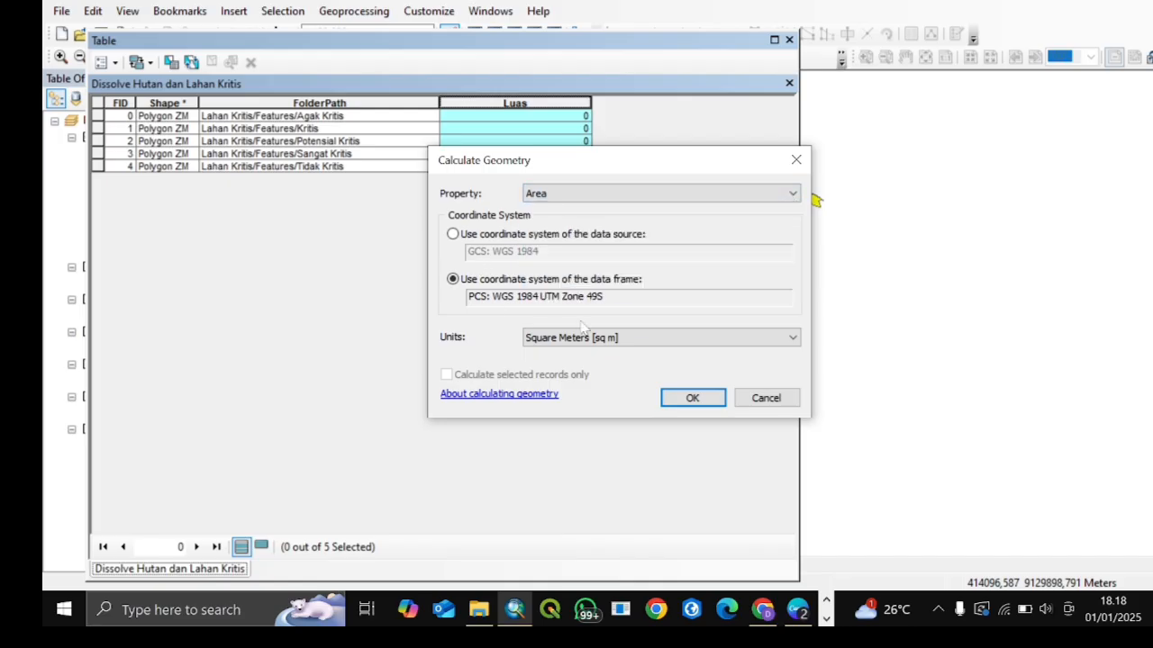
pyautogui.click(792, 337)
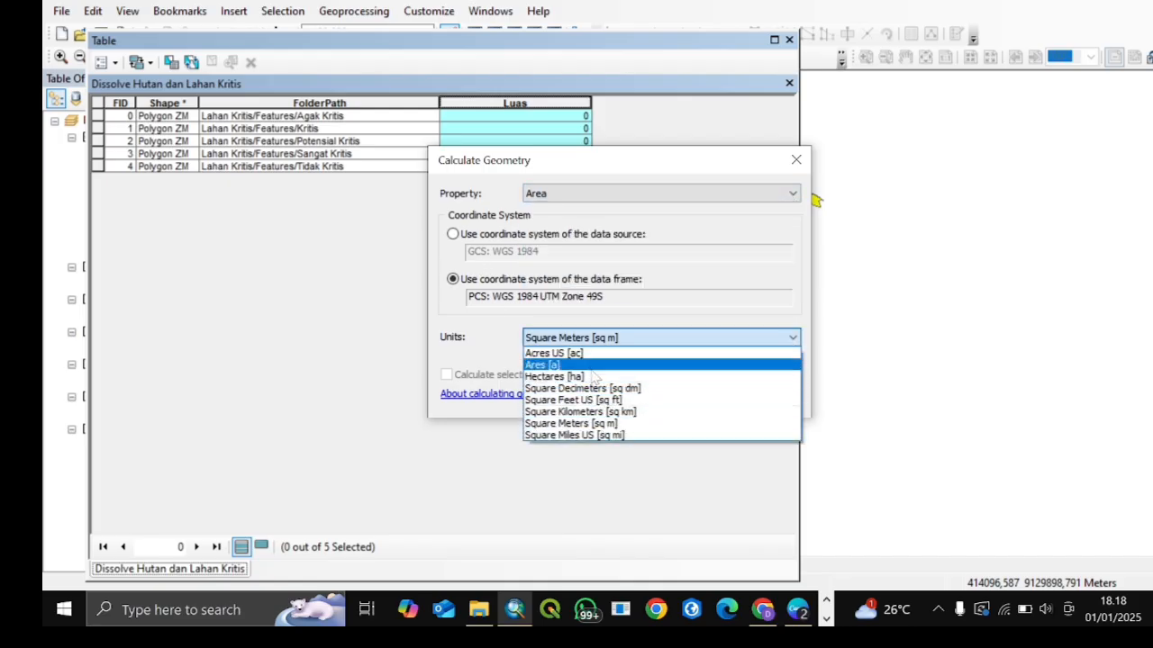
pyautogui.click(571, 377)
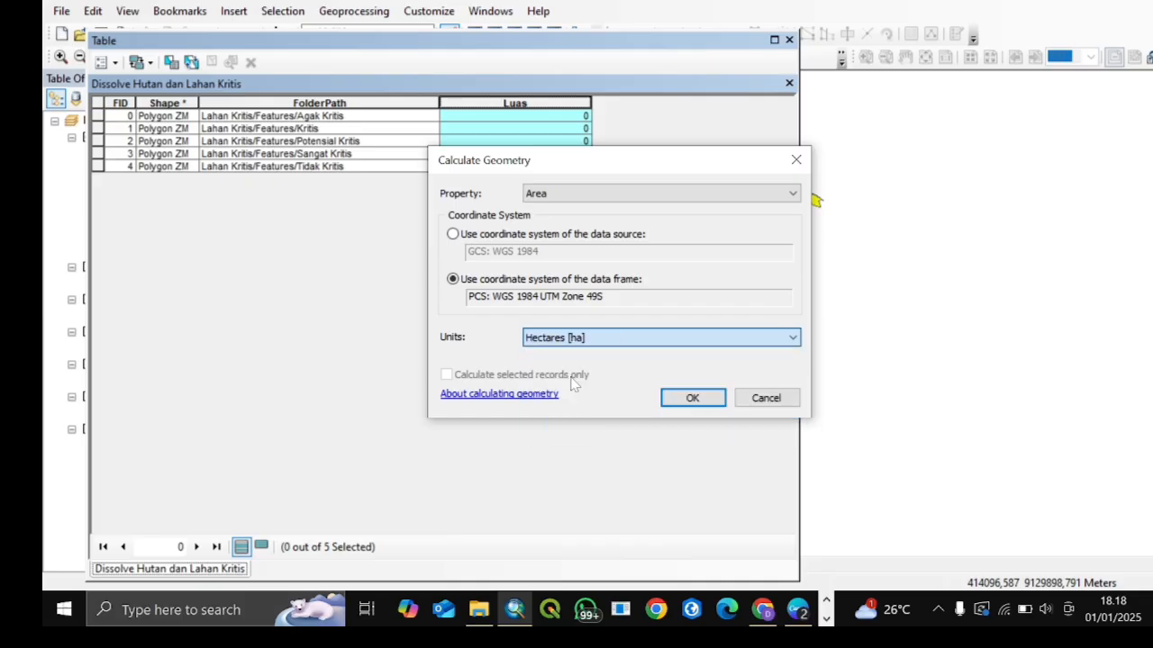
pyautogui.click(715, 403)
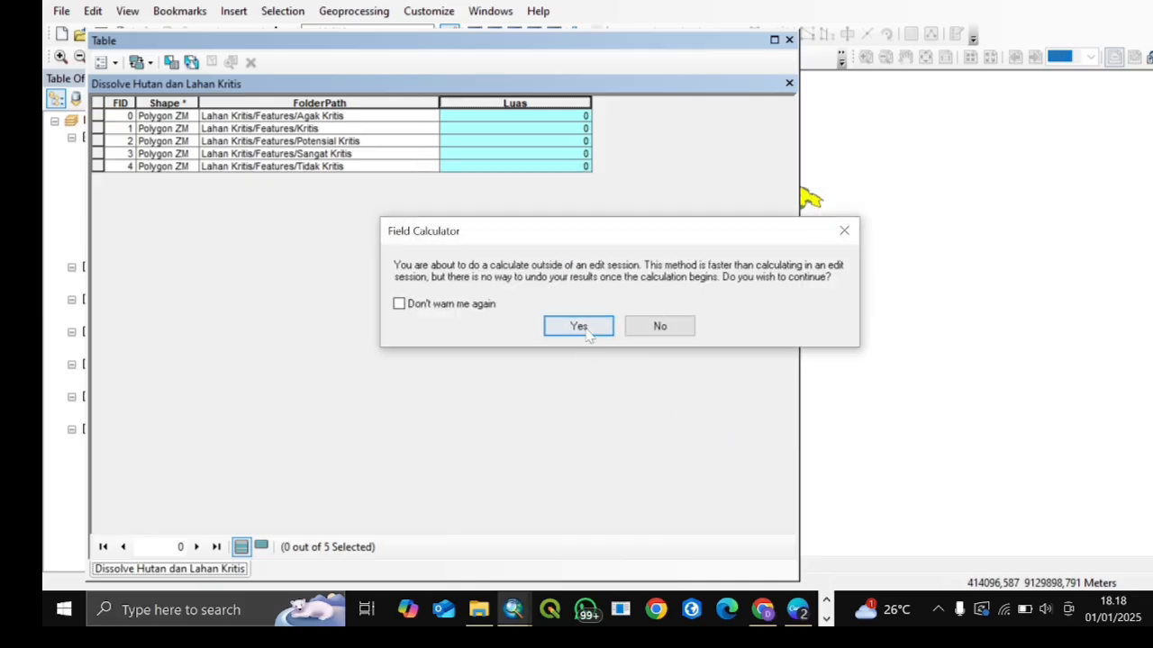
pyautogui.click(579, 326)
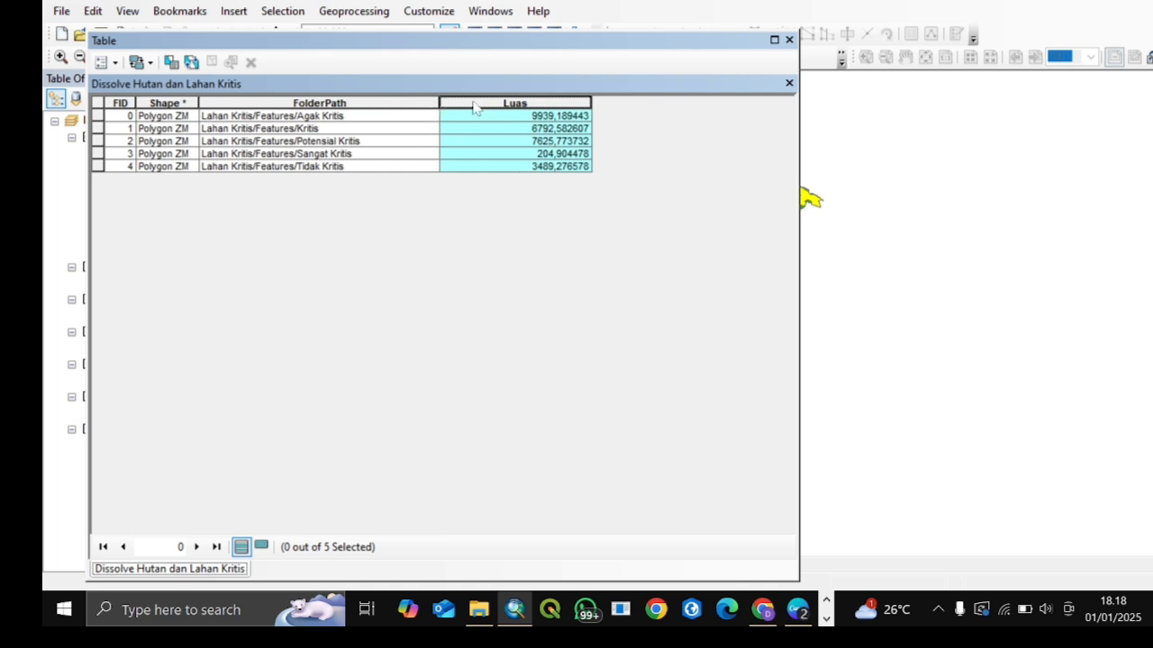
# Step: Sort the Dissolve Hutan dan Lahan Kritis table by Luas in ascending order
pyautogui.click(401, 105)
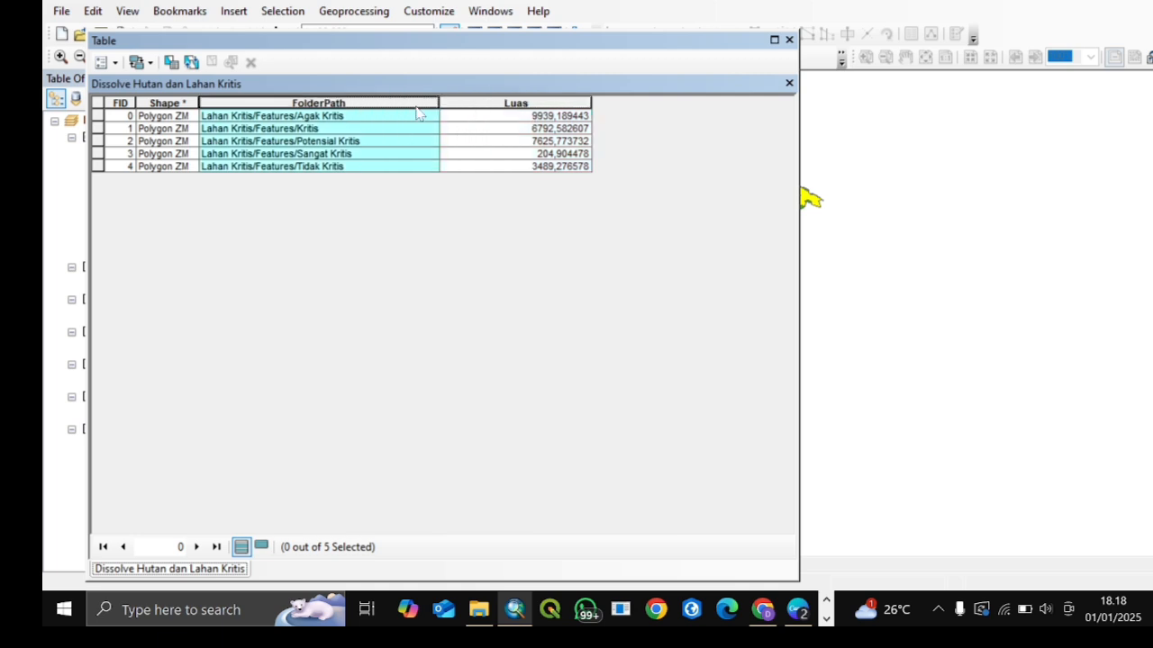
pyautogui.click(507, 103)
pyautogui.doubleClick(507, 104)
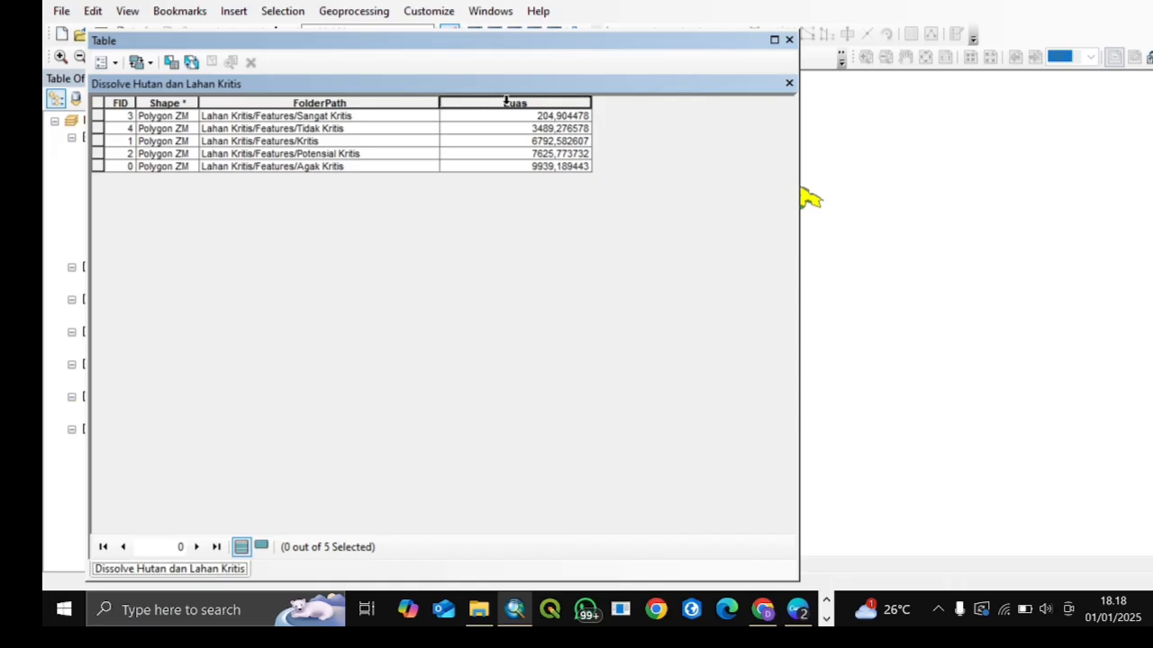
# Step: Sort the Dissolve Hutan dan Lahan Kritis table by Luas in descending order and close the table
pyautogui.doubleClick(507, 104)
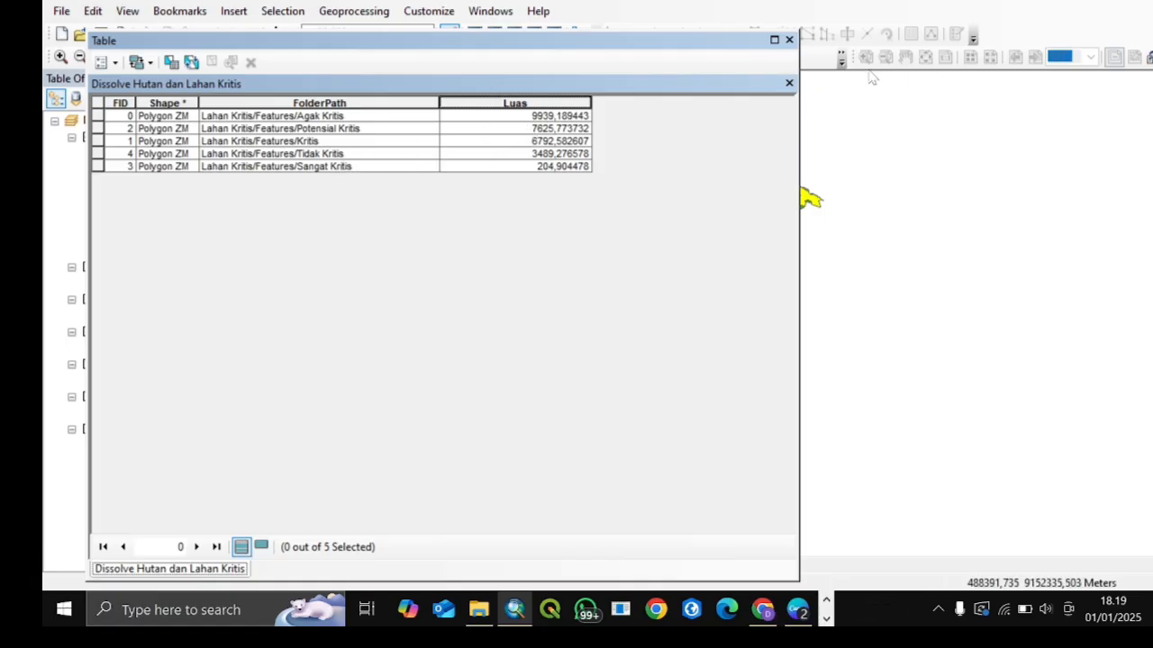
pyautogui.click(789, 41)
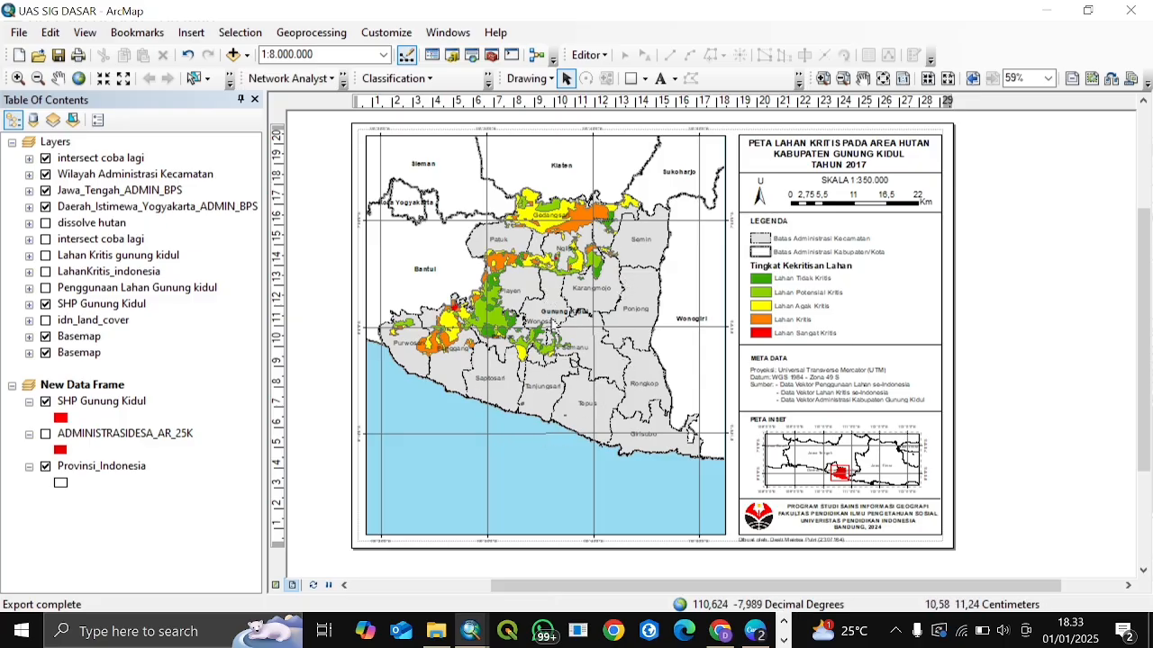
# Step: Export the map layout as a 500 dpi PNG named Peta Lahan Kritis Area Hutan Gunung Kidul in the OUTPUT folder
pyautogui.click(18, 32)
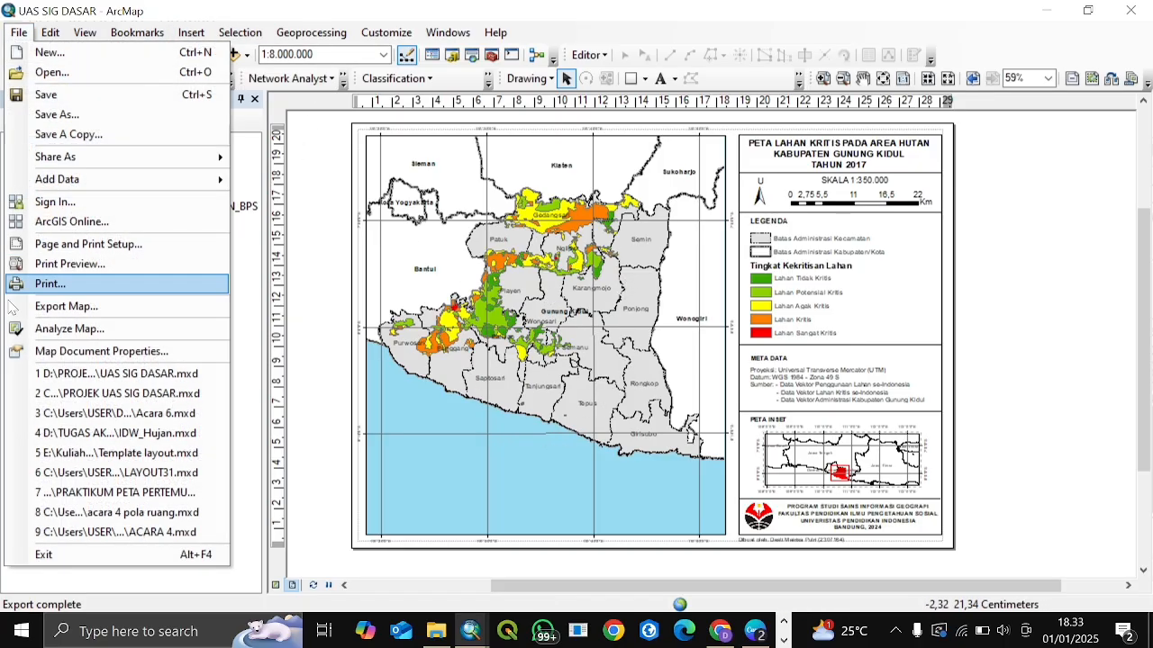
pyautogui.click(63, 308)
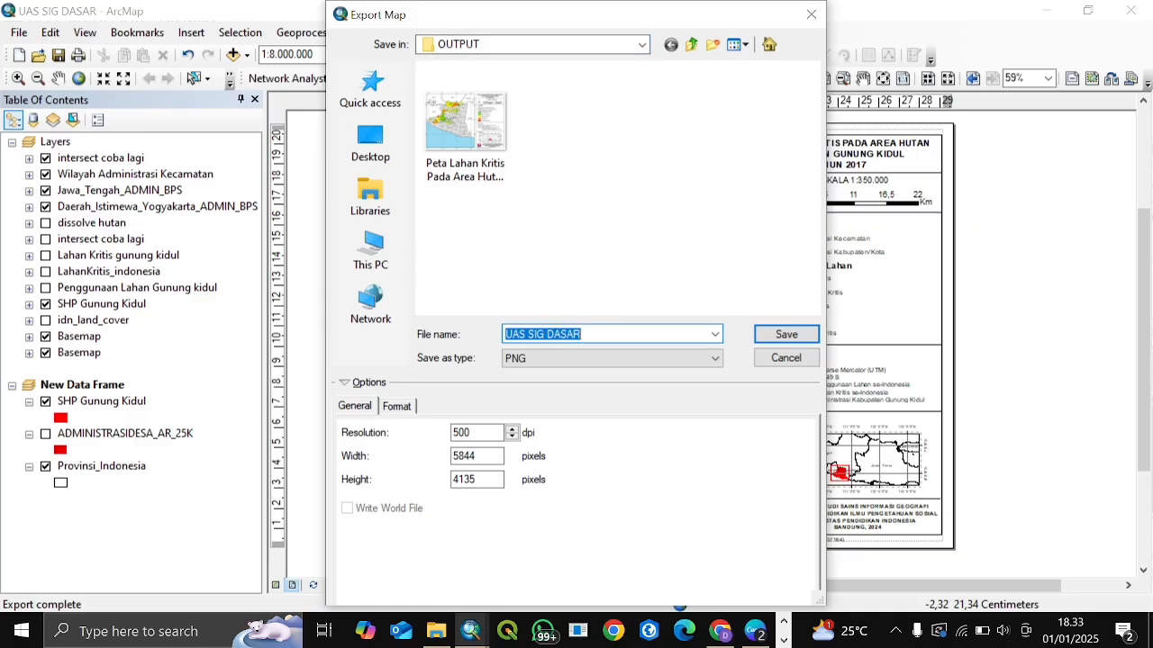
pyautogui.write('Peta')
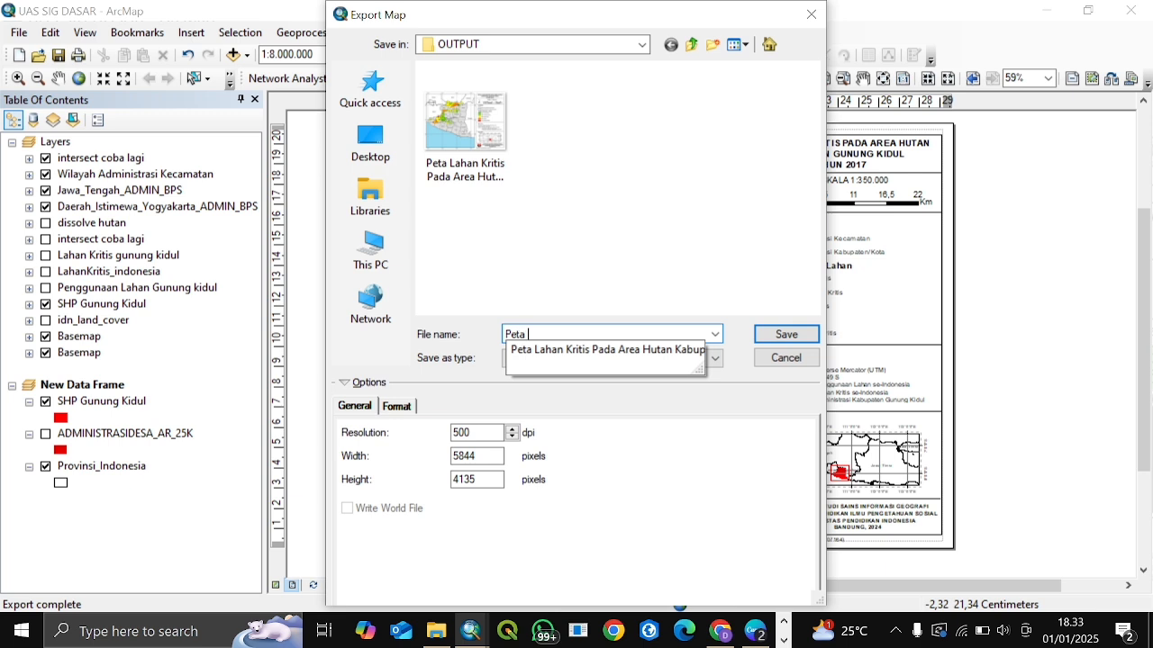
pyautogui.write(' Lahan Kritis Area Hutab')
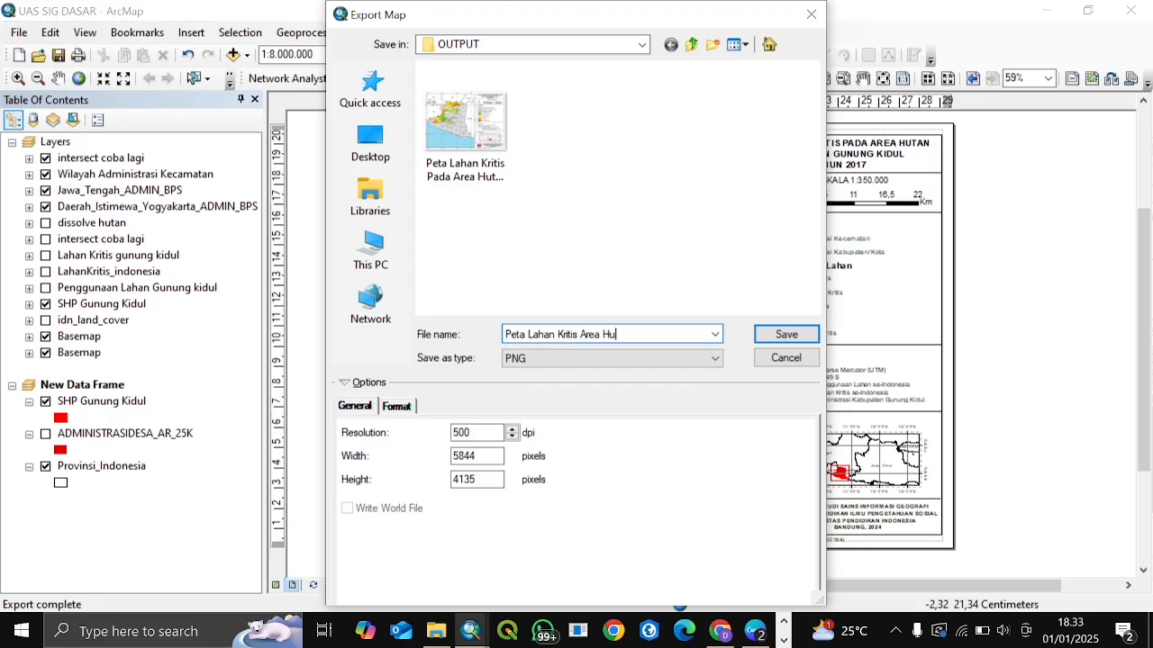
pyautogui.press('BackSpace')
pyautogui.write('n')
pyautogui.write(' G')
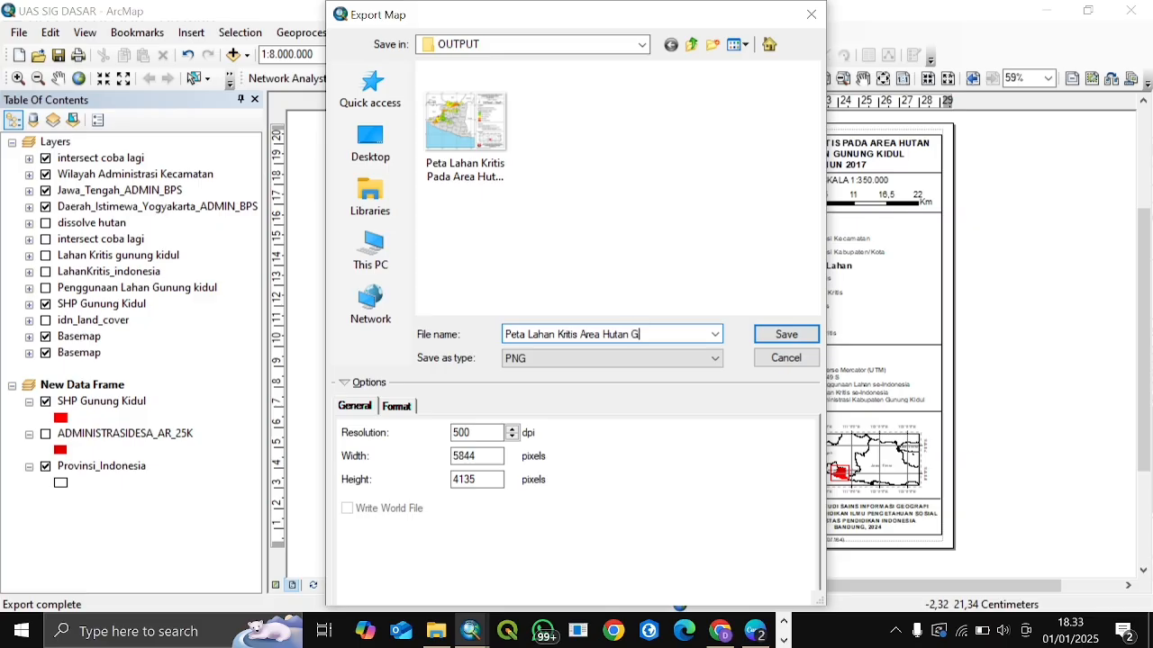
pyautogui.write('unung Kidul')
pyautogui.click(772, 337)
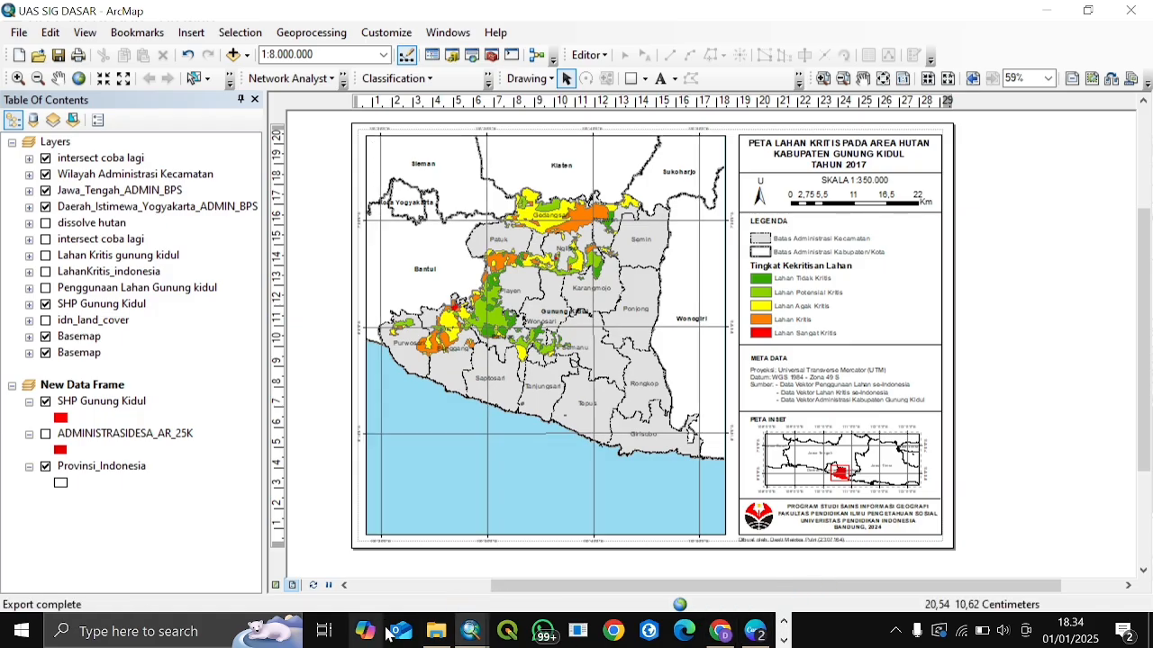
# Step: Switch to File Explorer and open the OUTPUT folder inside PROJEK UAS SIG DASAR to find the exported map
pyautogui.click(435, 636)
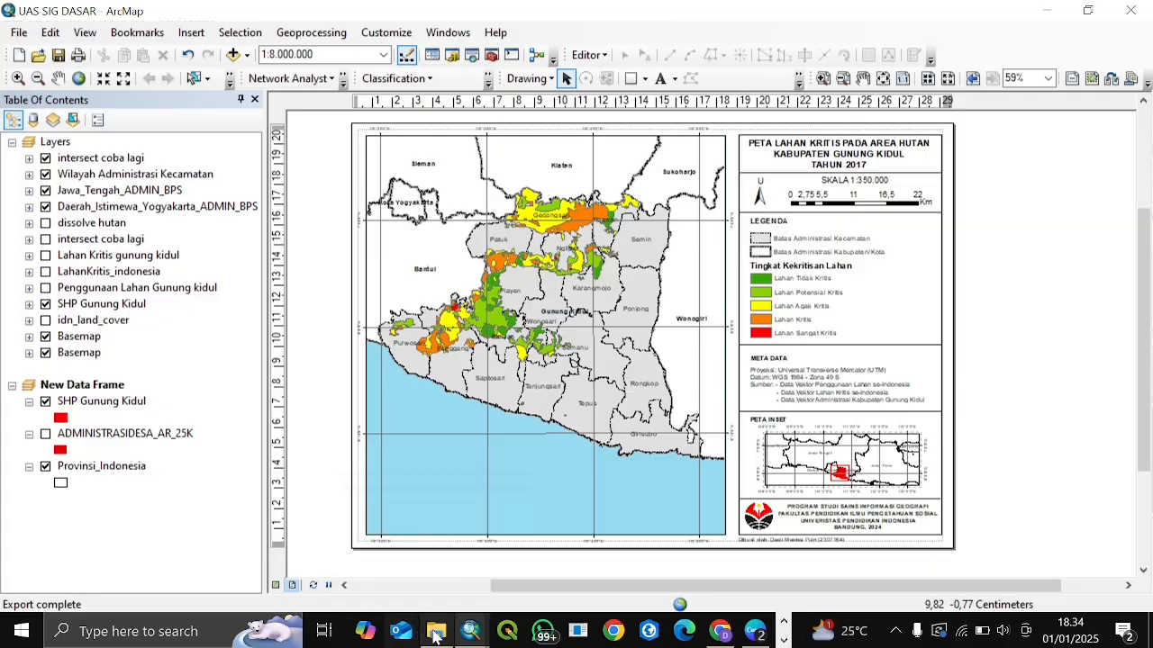
pyautogui.click(343, 153)
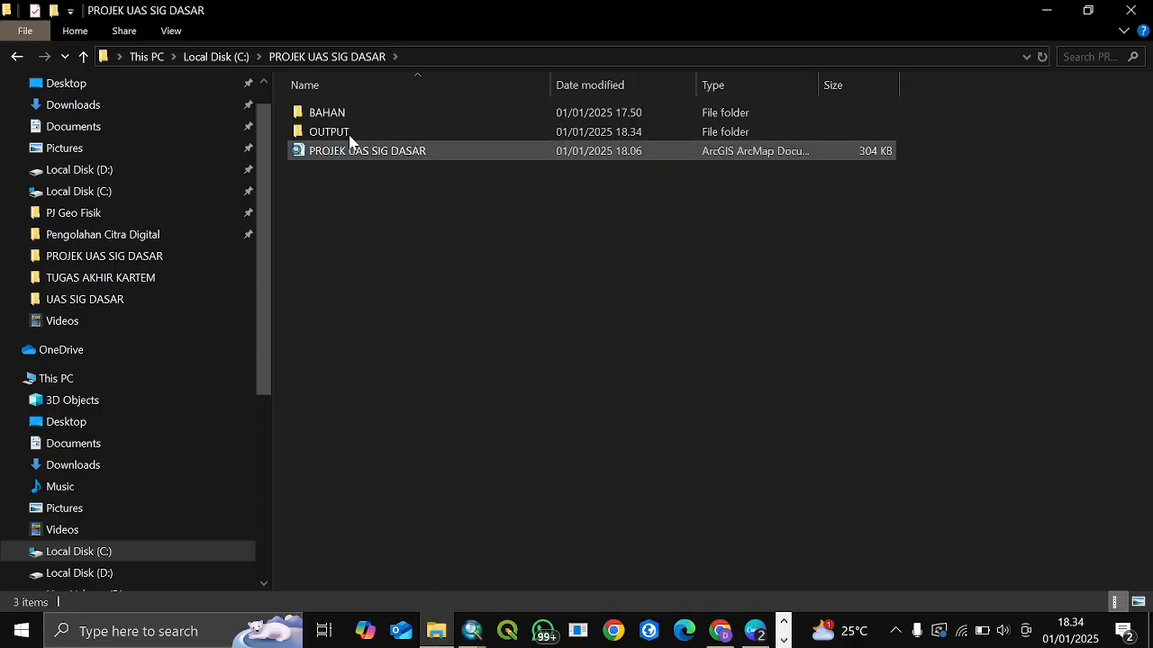
pyautogui.click(356, 141)
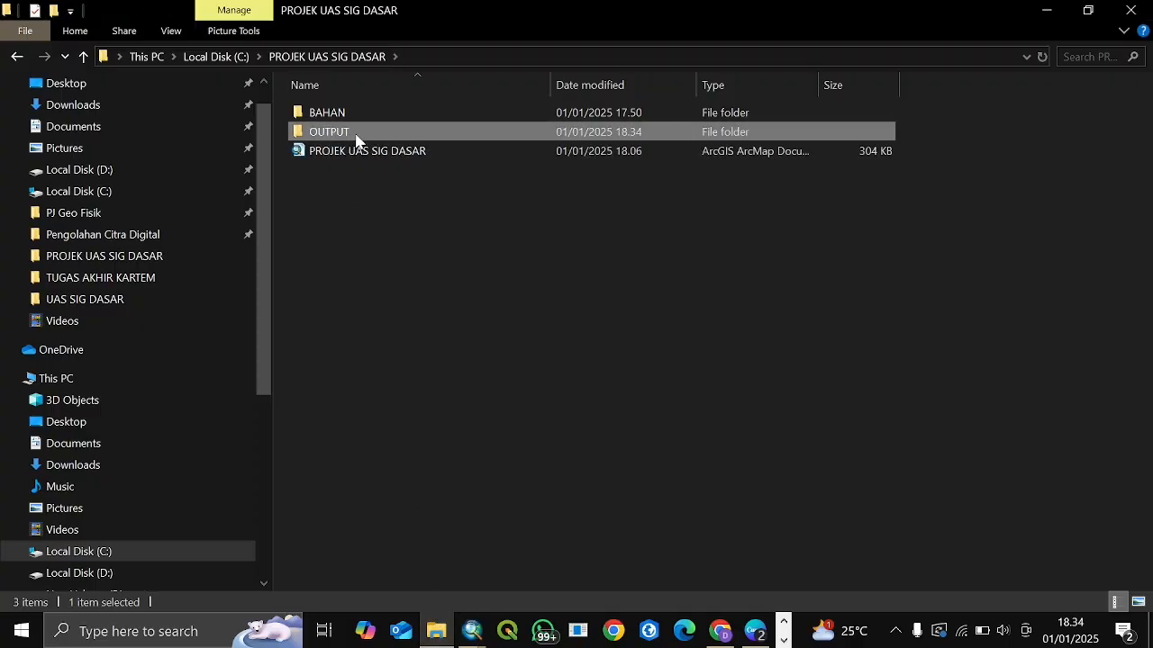
pyautogui.doubleClick(356, 140)
pyautogui.moveTo(1144, 135); pyautogui.dragTo(1144, 301)
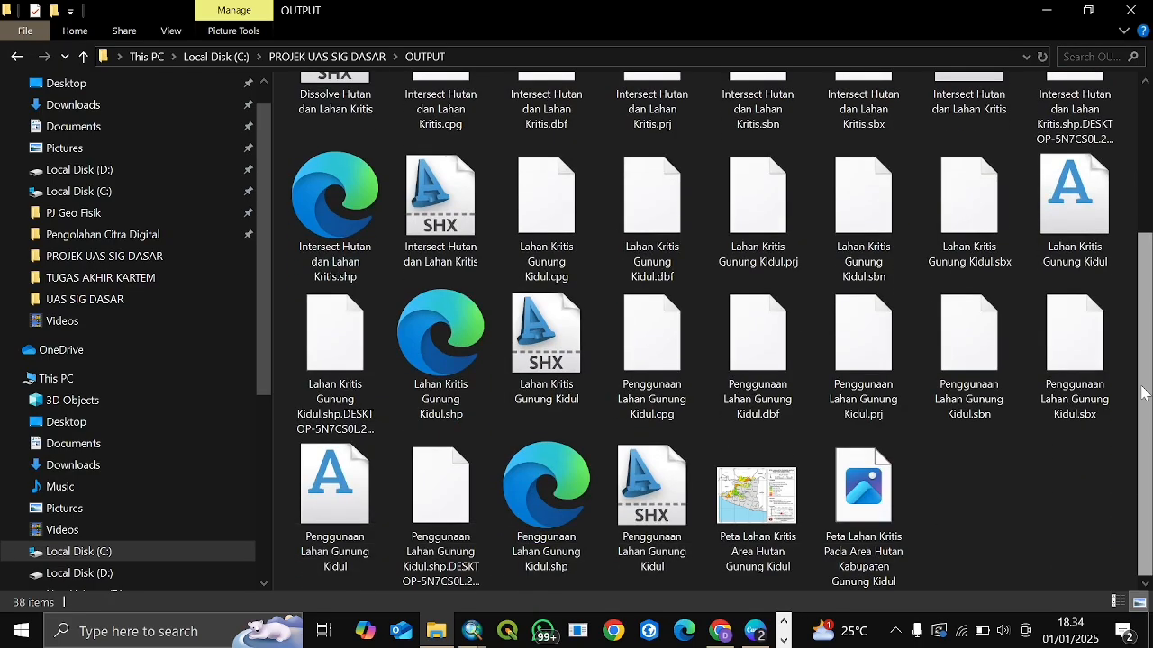
# Step: Open the exported image Peta Lahan Kritis Area Hutan Gunung Kidul and maximize it to inspect the map
pyautogui.click(772, 524)
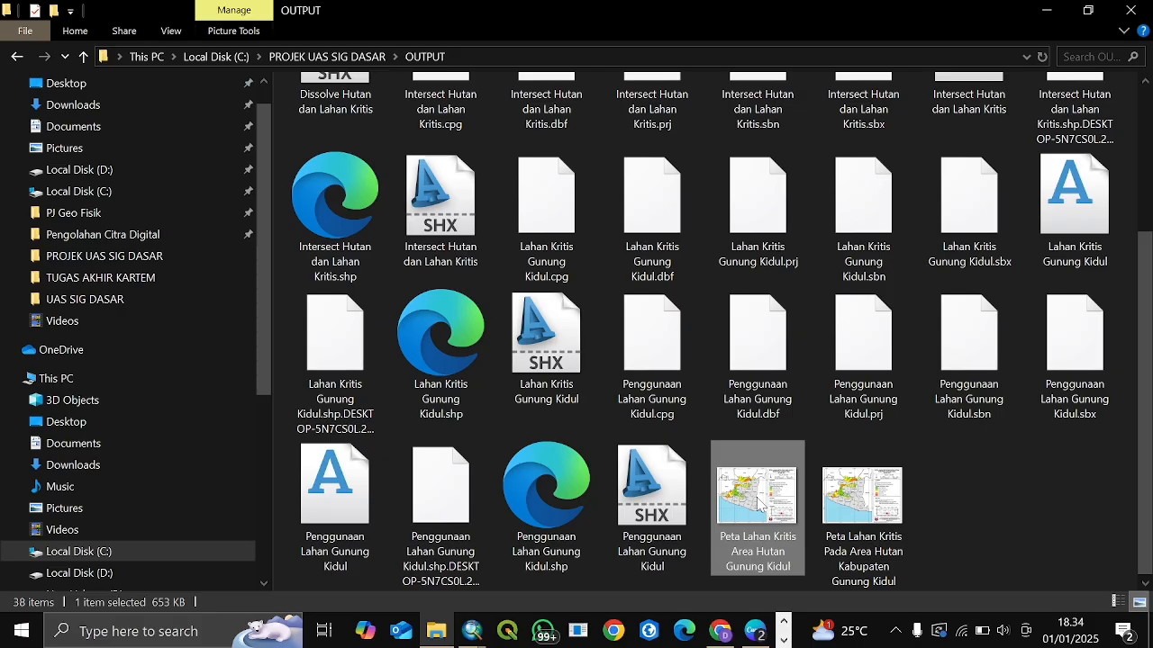
pyautogui.doubleClick(759, 504)
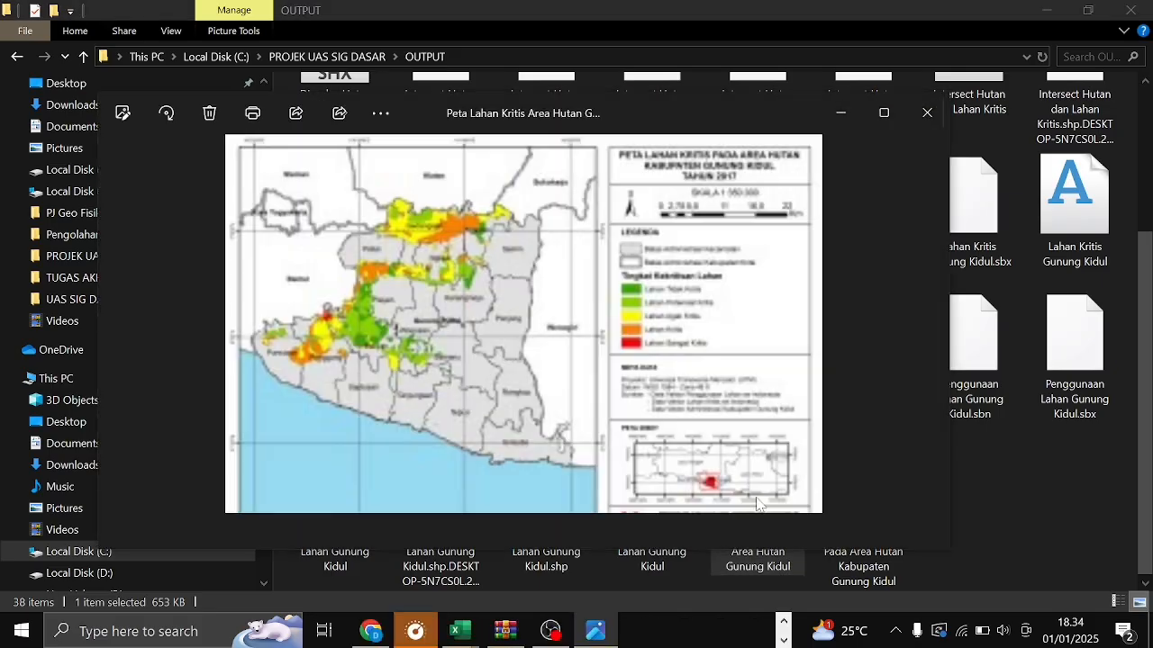
pyautogui.click(885, 115)
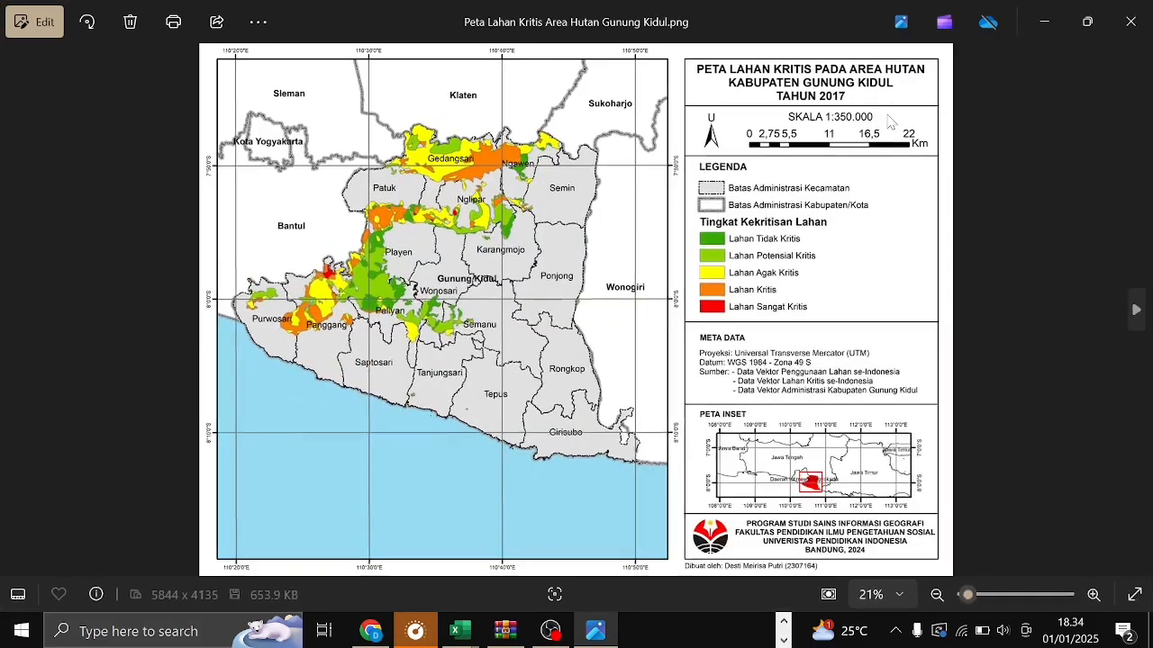